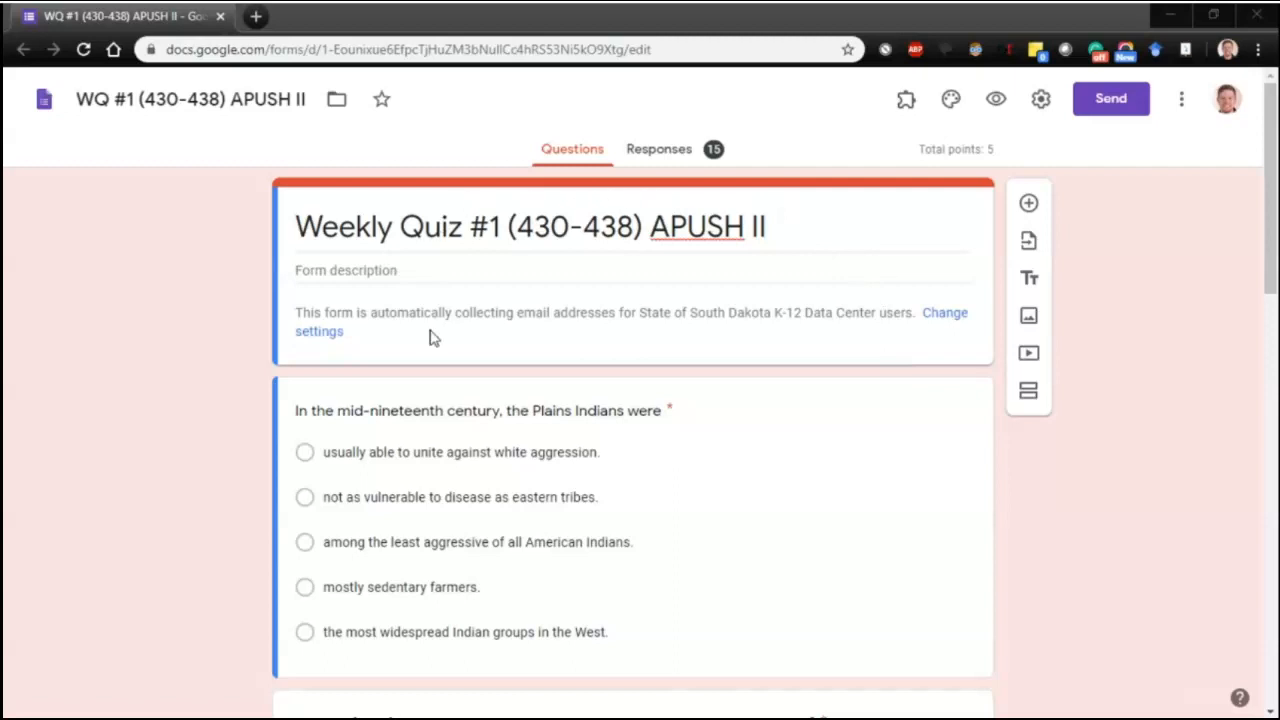
Look through the quiz questions from the first to the last and return to the form's title
{"action": "scroll", "coordinate": [430, 338], "scroll_direction": "down", "scroll_amount": 4}
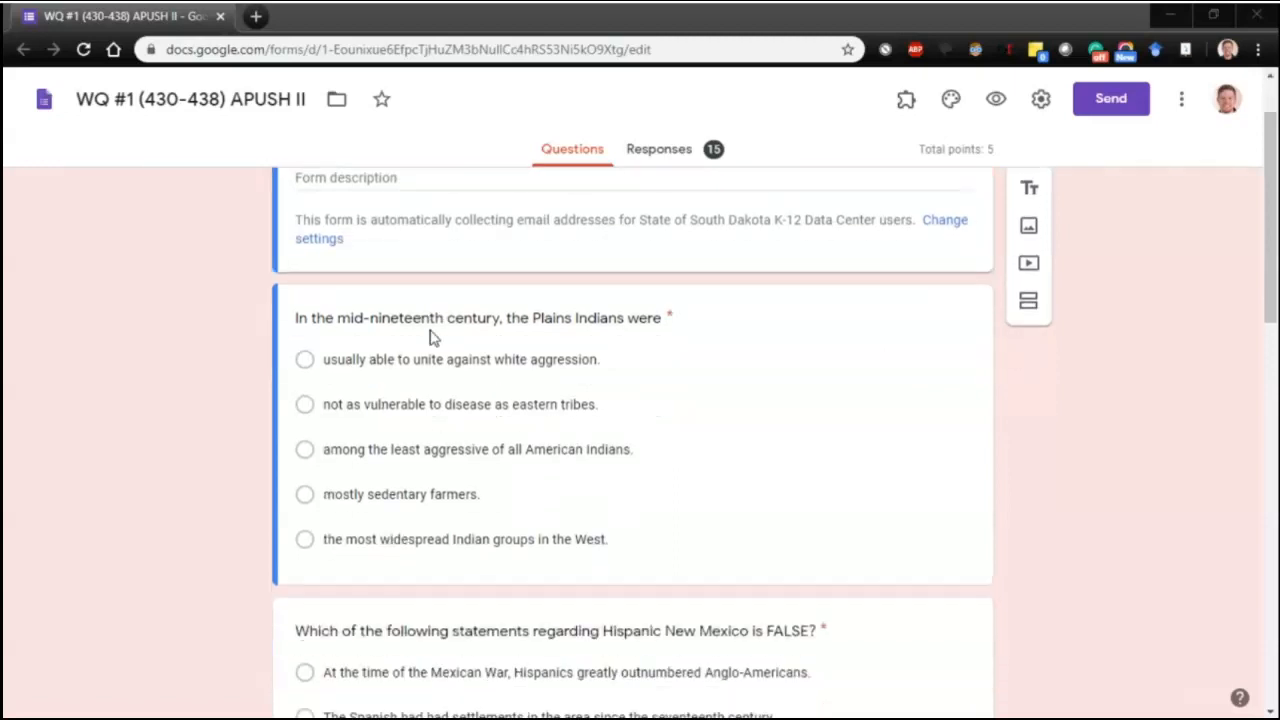
{"action": "scroll", "coordinate": [430, 338], "scroll_direction": "down", "scroll_amount": 4}
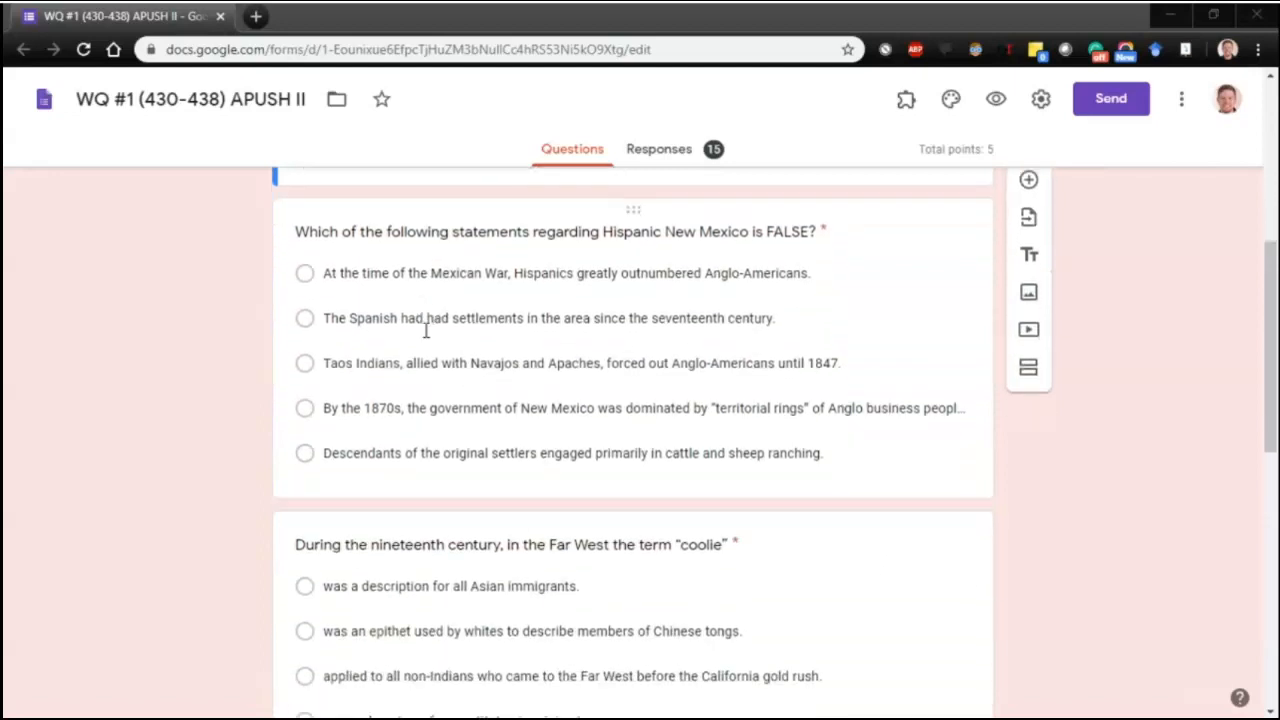
{"action": "scroll", "coordinate": [425, 330], "scroll_direction": "down", "scroll_amount": 4}
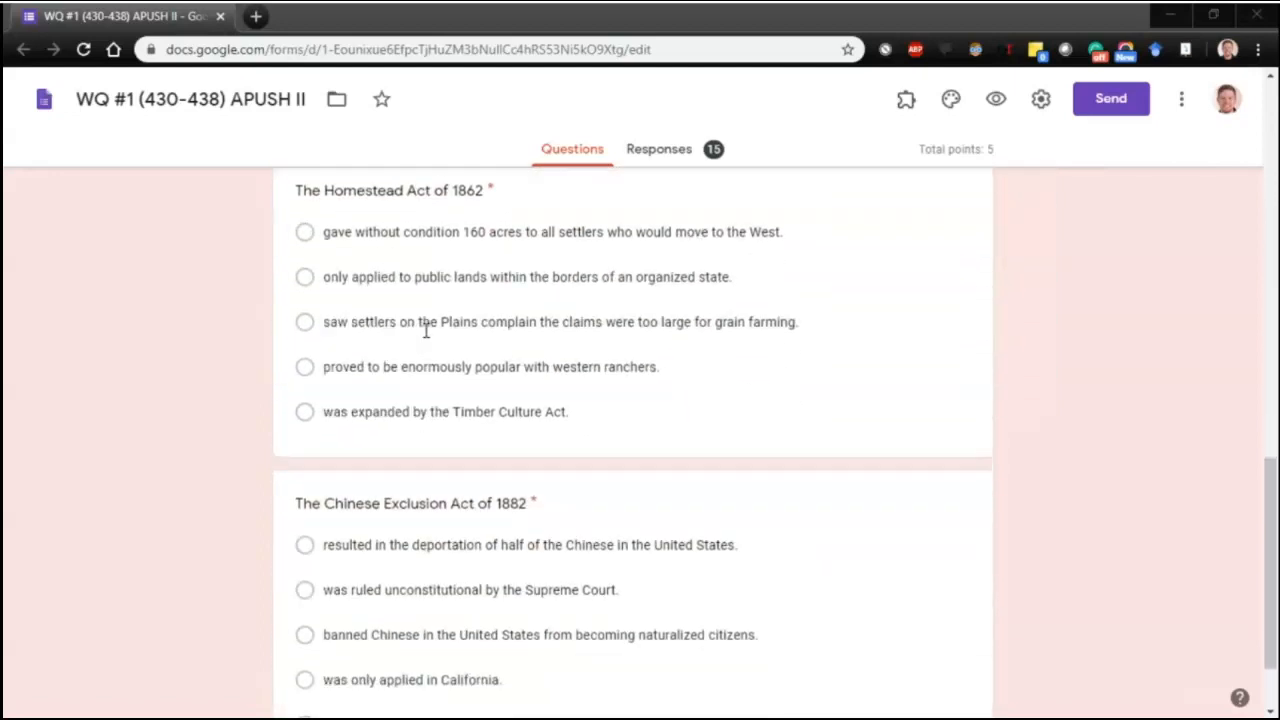
{"action": "scroll", "coordinate": [466, 447], "scroll_direction": "up", "scroll_amount": 7}
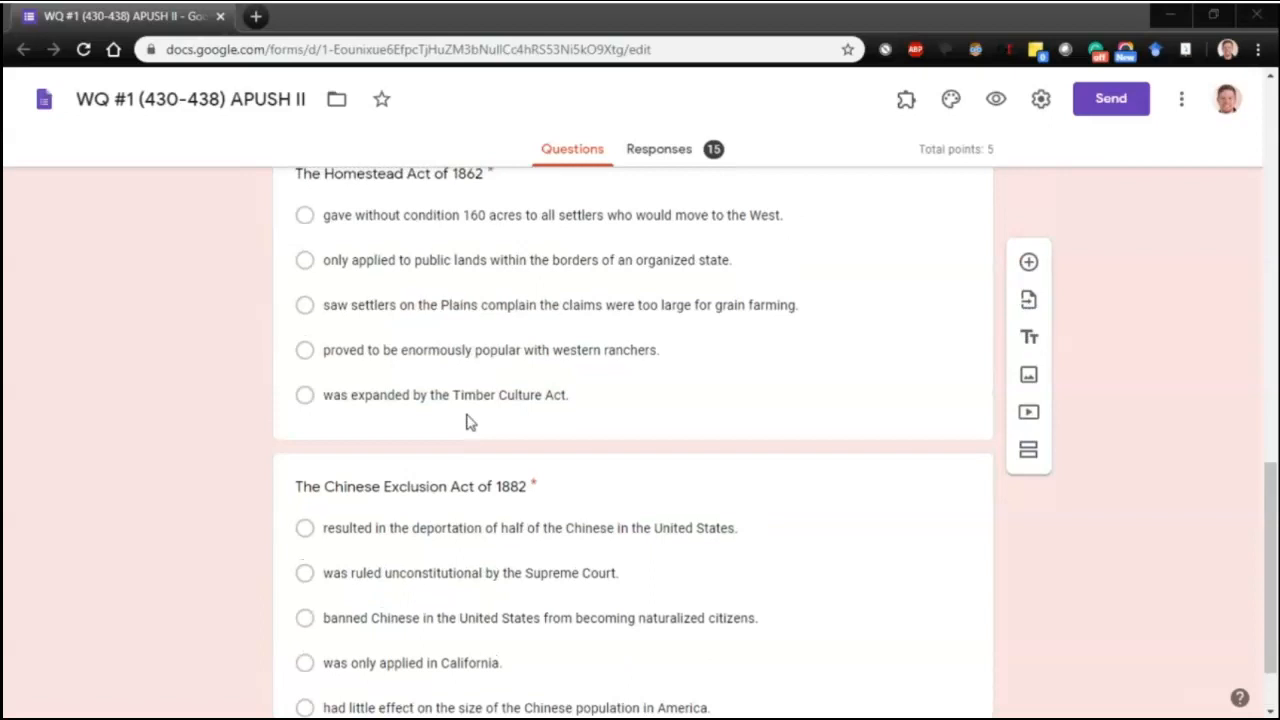
{"action": "scroll", "coordinate": [466, 417], "scroll_direction": "up", "scroll_amount": 6}
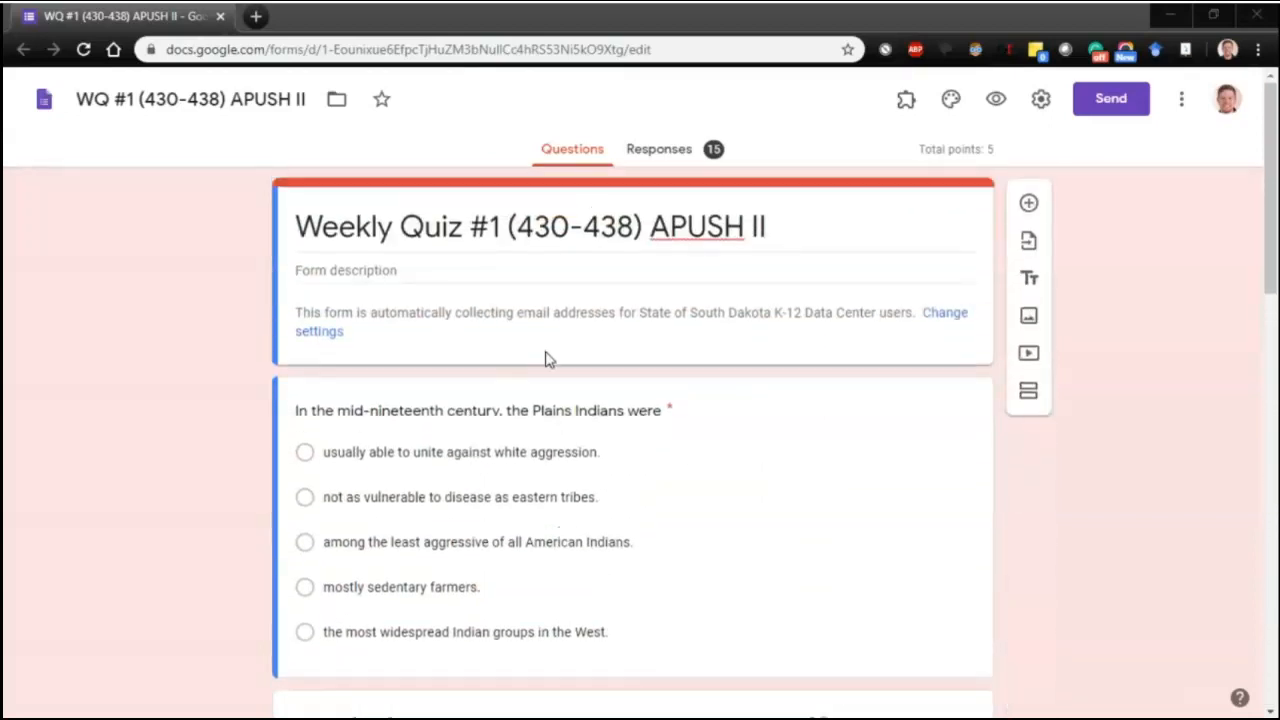
Review the form's General, Presentation and Quizzes settings, including the grade release and respondent options, and save them
{"action": "left_click", "coordinate": [1039, 106]}
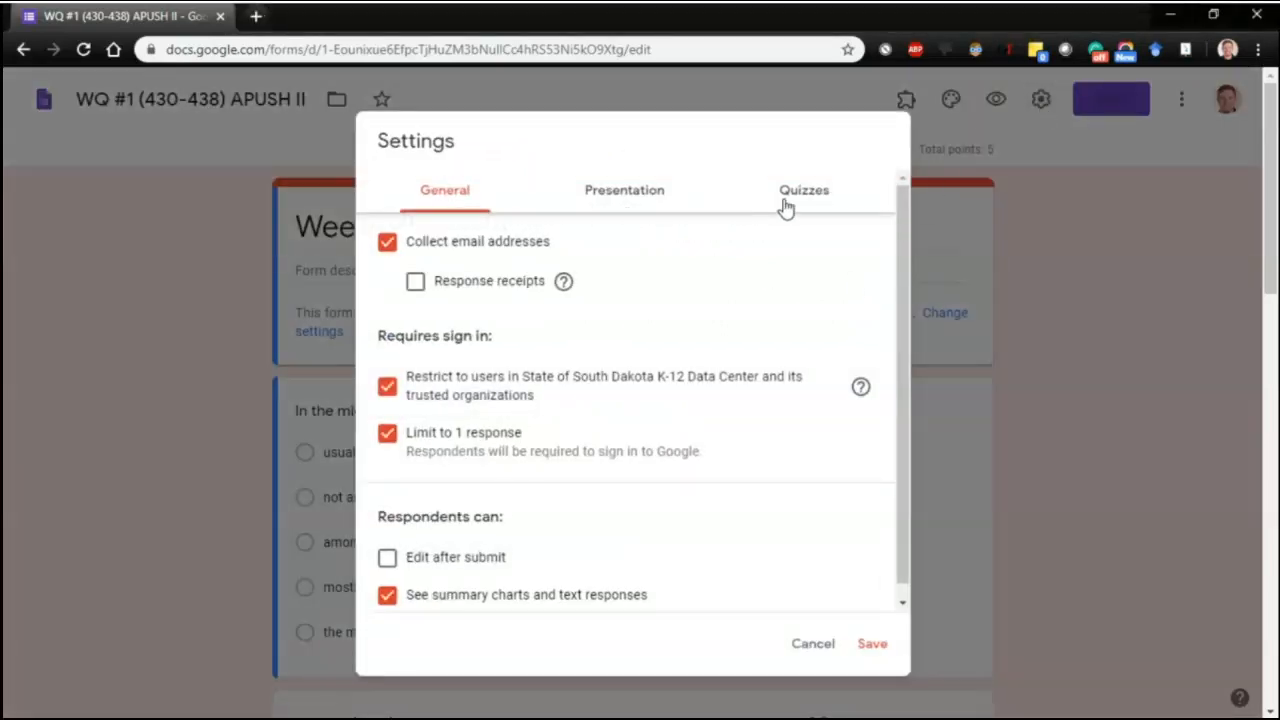
{"action": "left_click", "coordinate": [828, 645]}
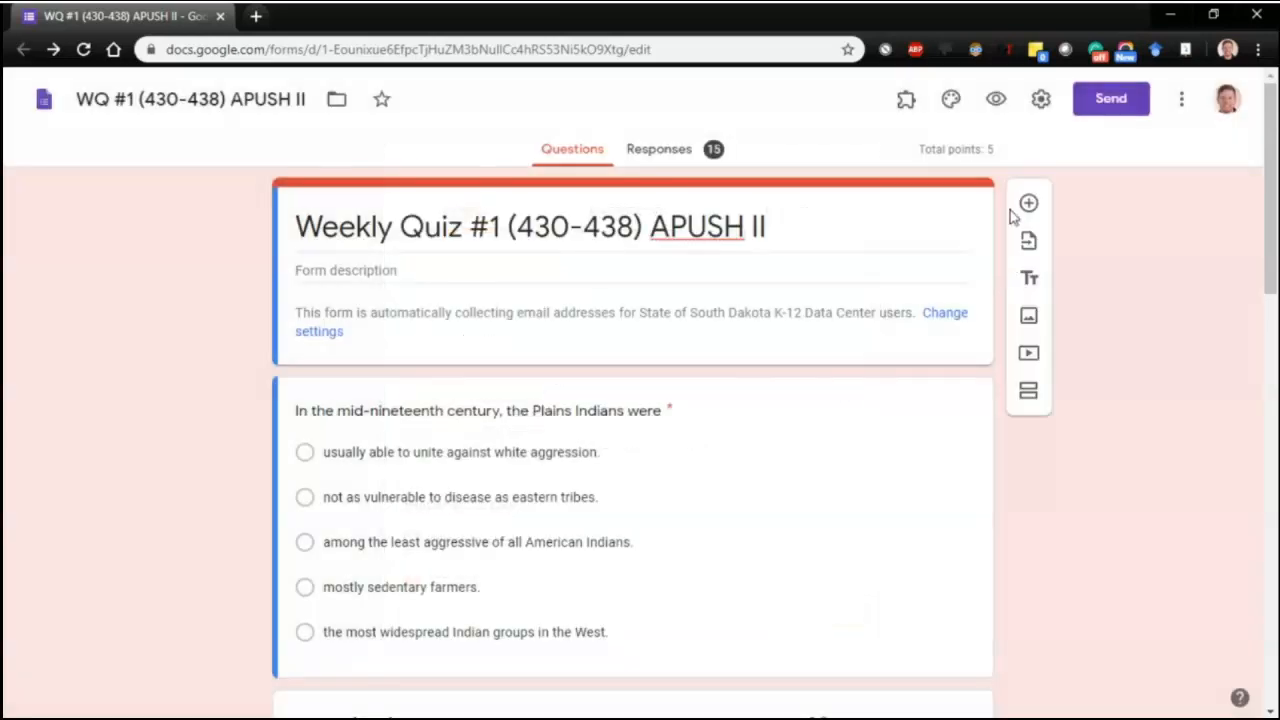
{"action": "left_click", "coordinate": [1041, 101]}
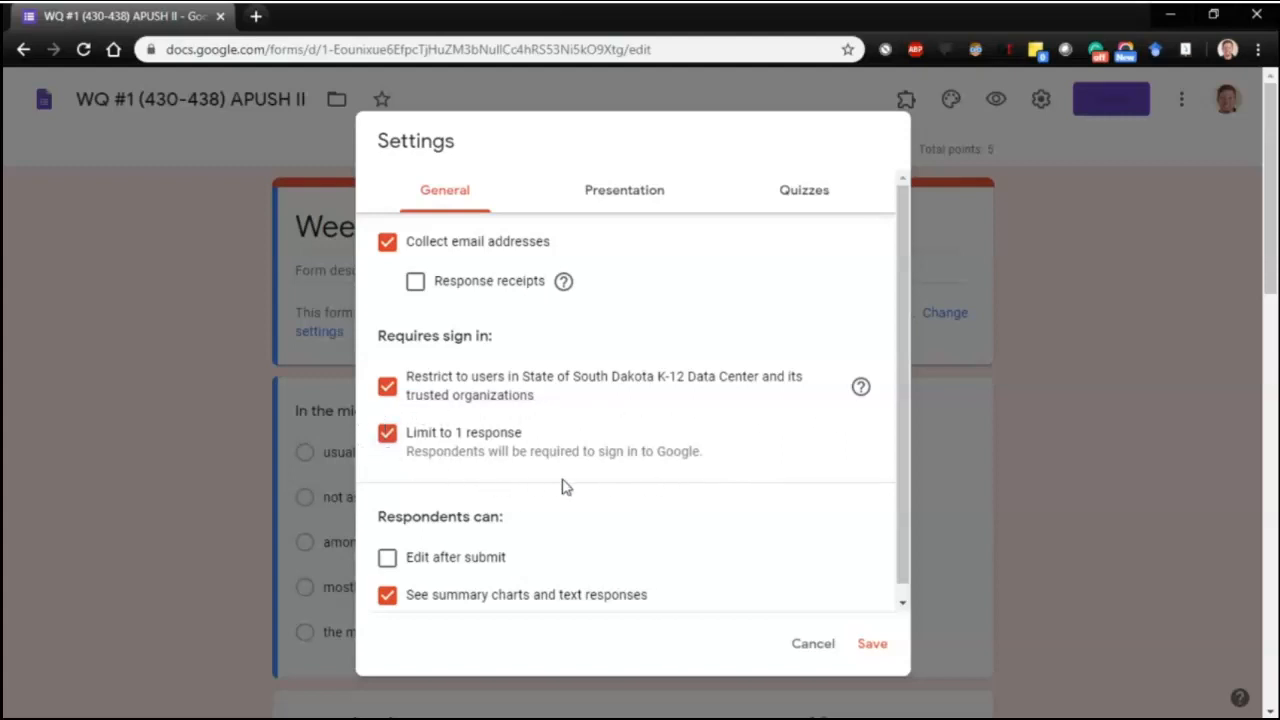
{"action": "scroll", "coordinate": [575, 480], "scroll_direction": "down", "scroll_amount": 1}
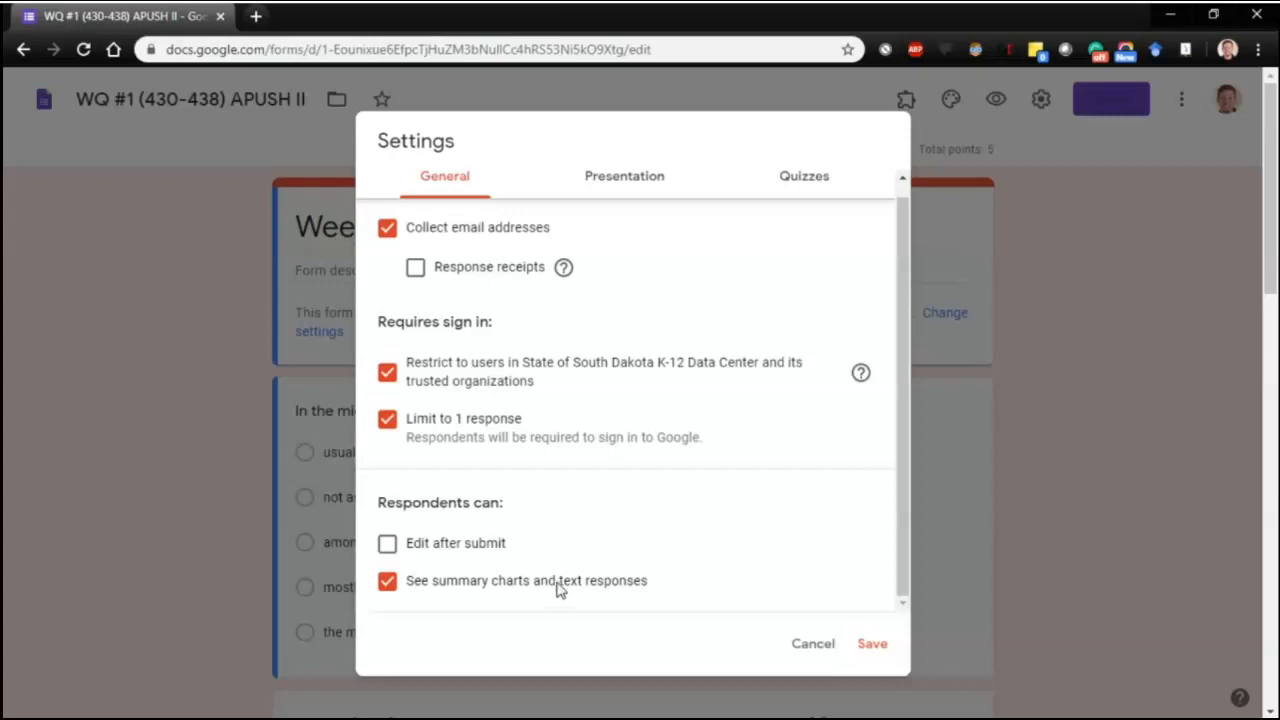
{"action": "left_click", "coordinate": [609, 189]}
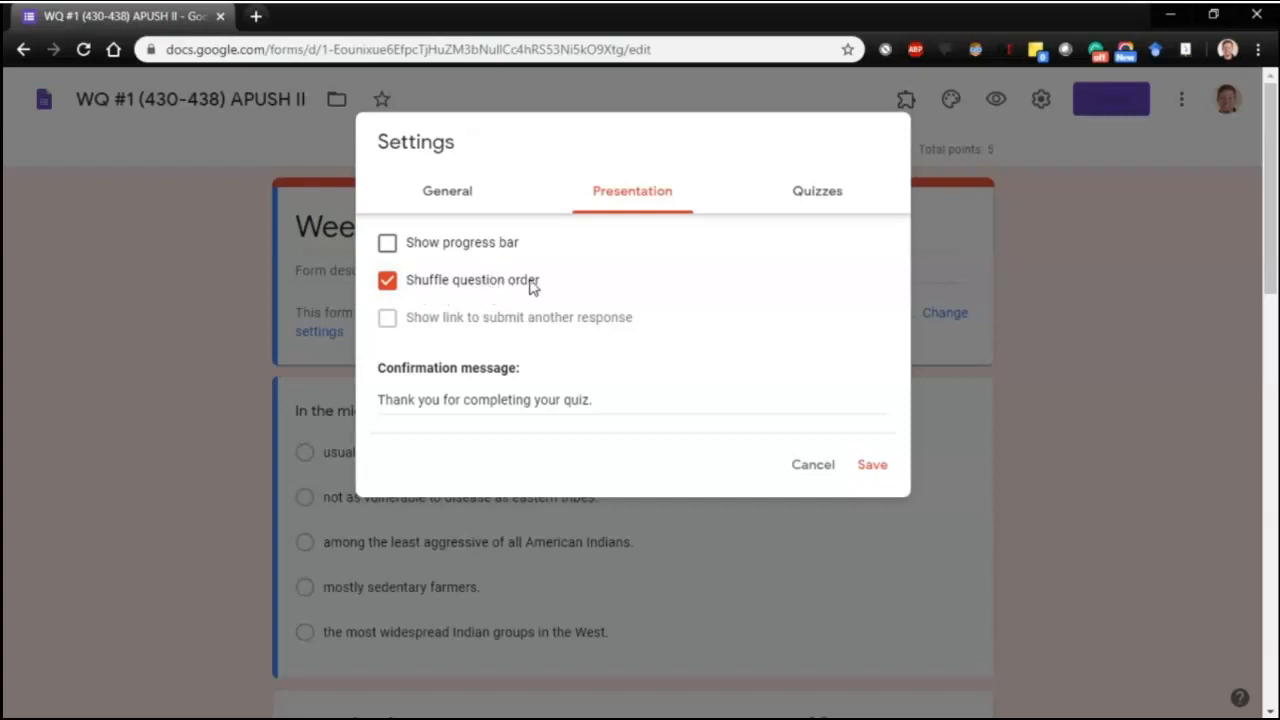
{"action": "left_click", "coordinate": [821, 196]}
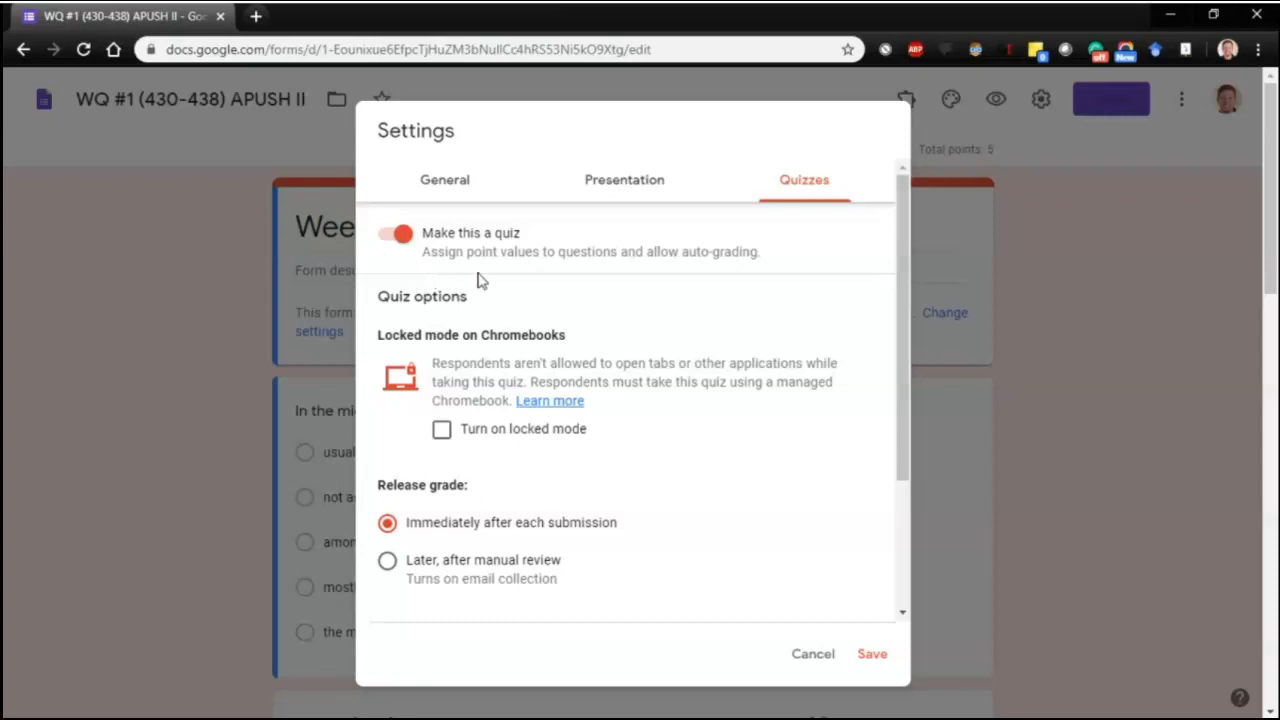
{"action": "scroll", "coordinate": [535, 287], "scroll_direction": "down", "scroll_amount": 3}
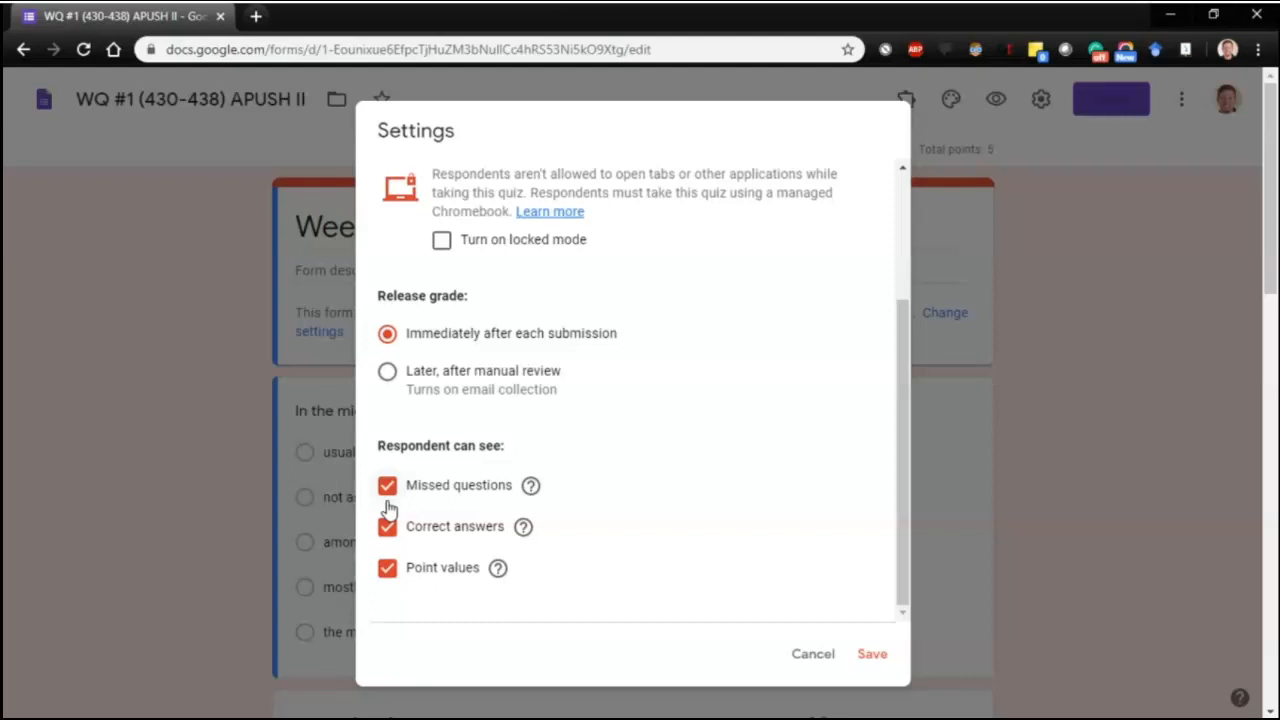
{"action": "scroll", "coordinate": [500, 450], "scroll_direction": "up", "scroll_amount": 3}
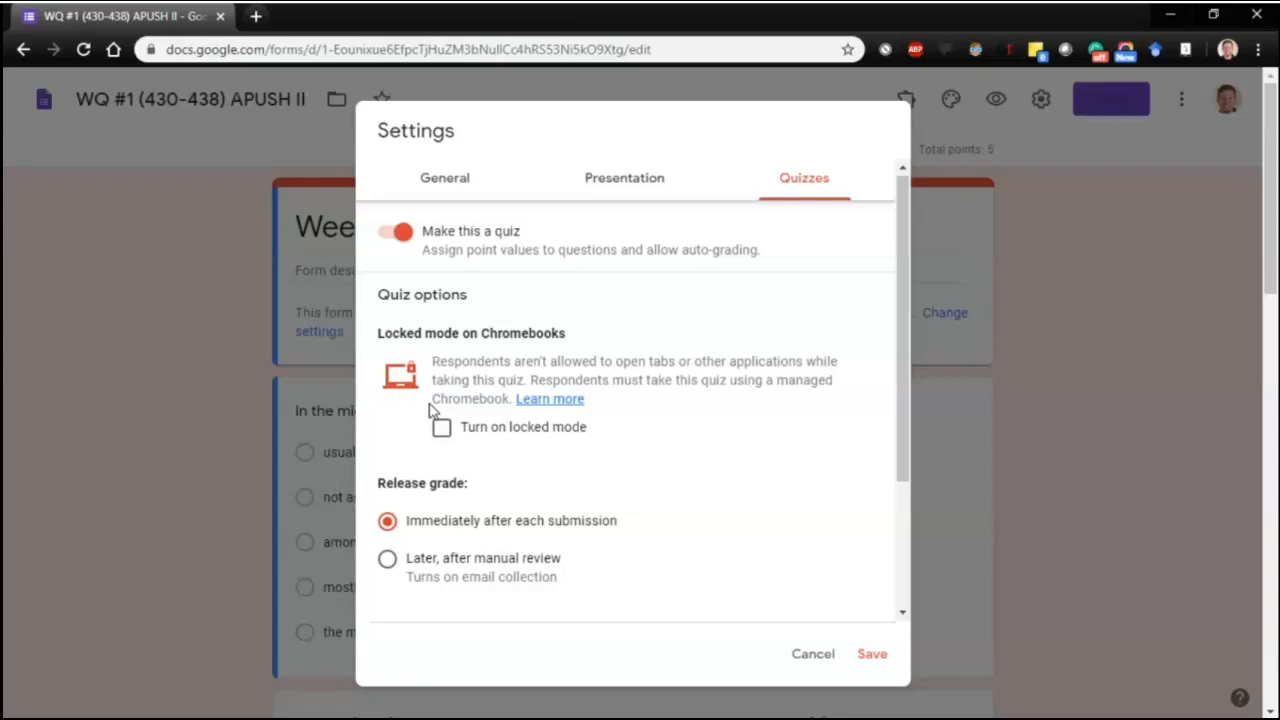
{"action": "left_click", "coordinate": [872, 654]}
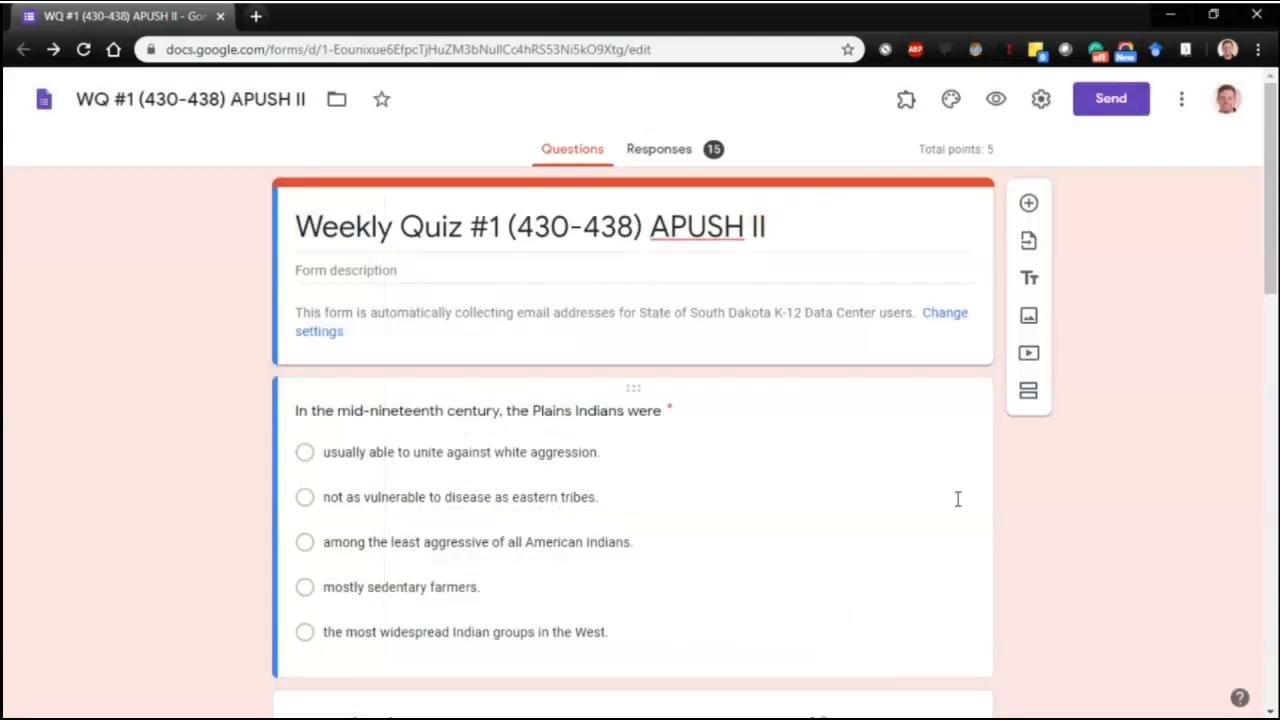
Open the first question, about the Plains Indians, for editing and show its answer key
{"action": "scroll", "coordinate": [797, 432], "scroll_direction": "down", "scroll_amount": 1}
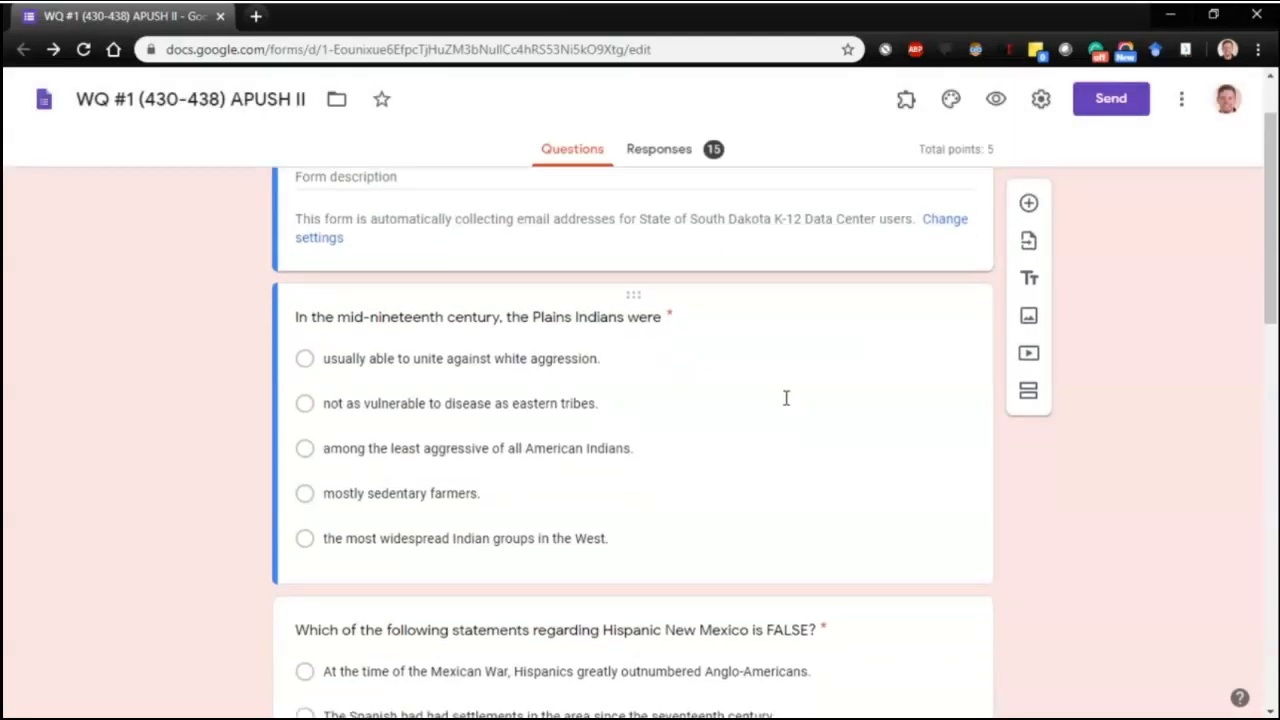
{"action": "left_click", "coordinate": [722, 393]}
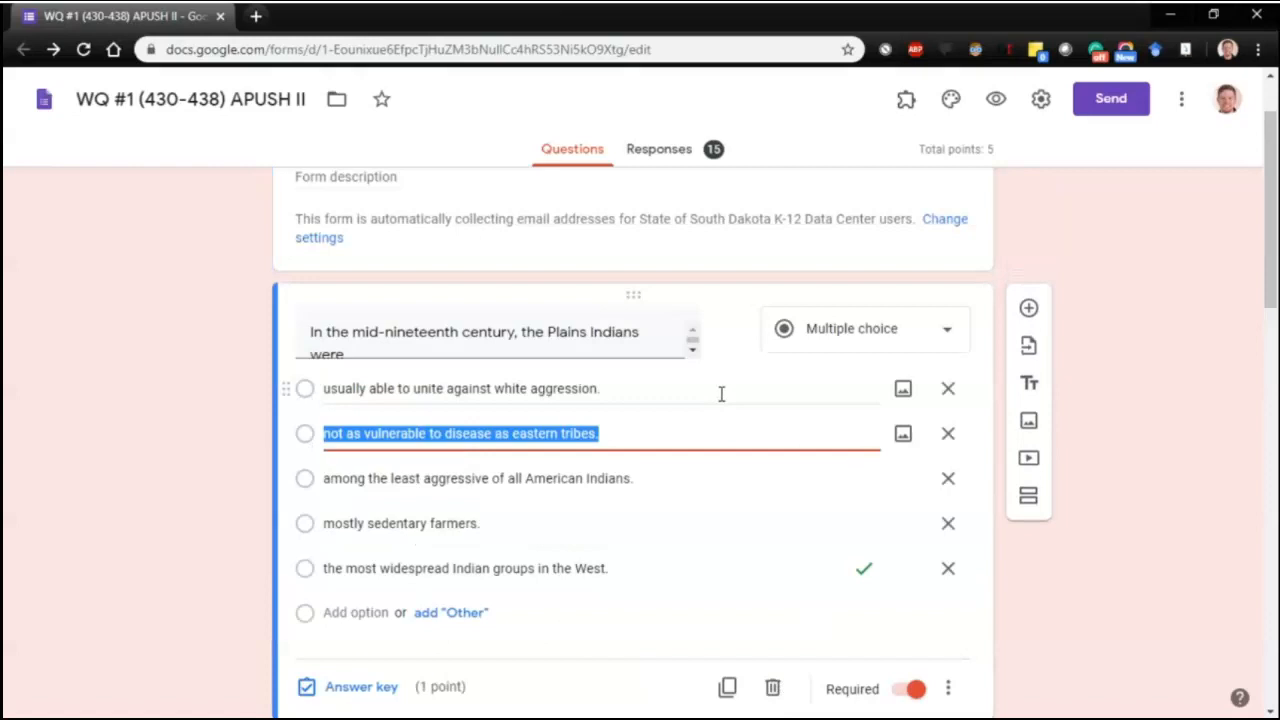
{"action": "scroll", "coordinate": [722, 393], "scroll_direction": "down", "scroll_amount": 1}
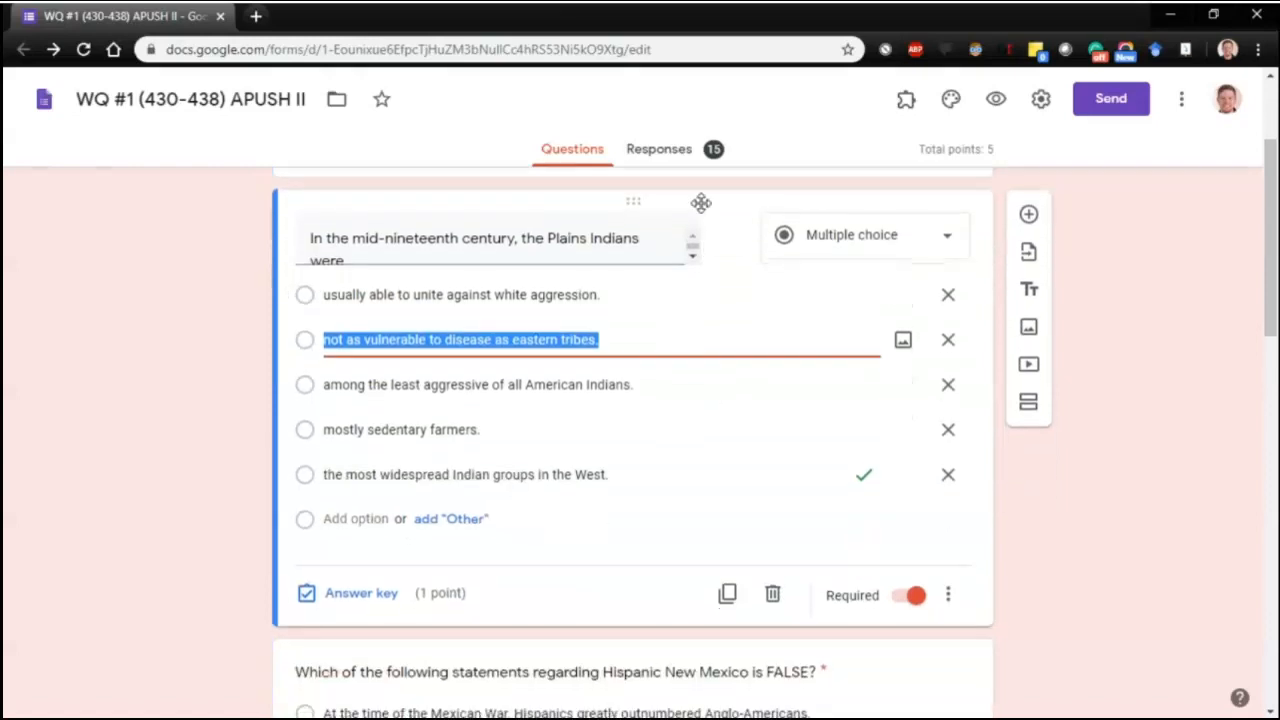
{"action": "left_click", "coordinate": [696, 250]}
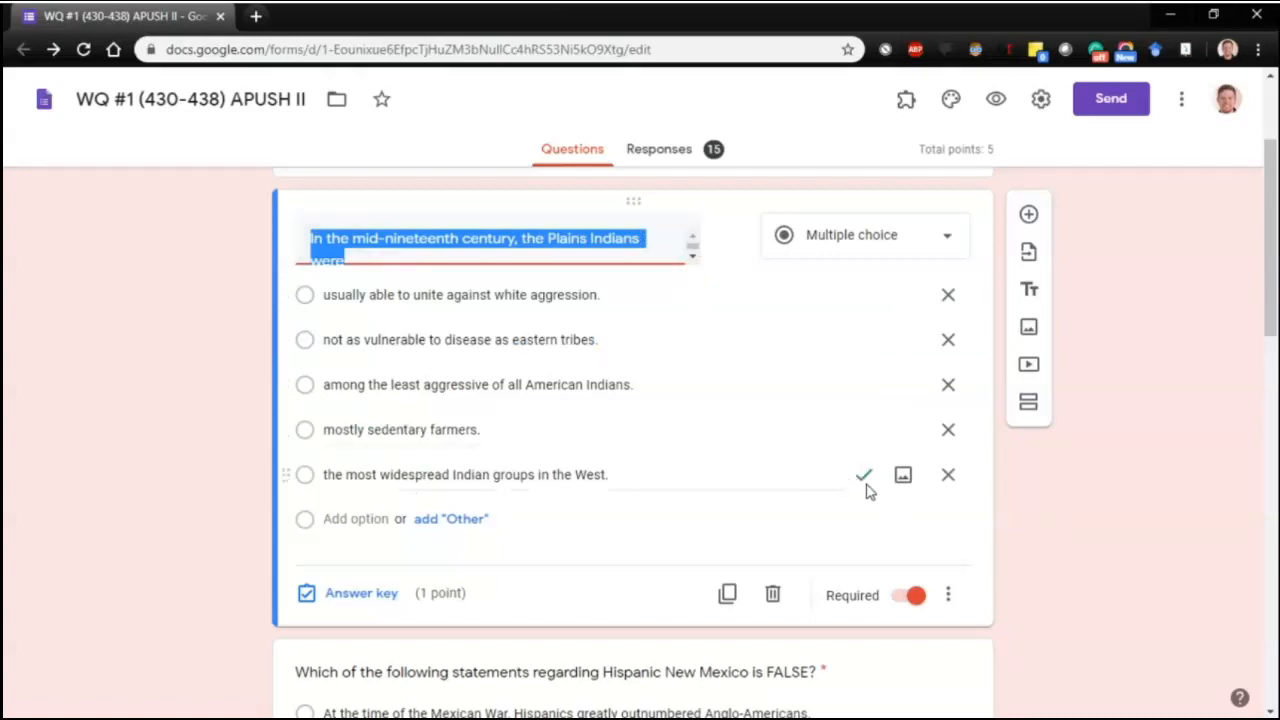
{"action": "left_click", "coordinate": [352, 595]}
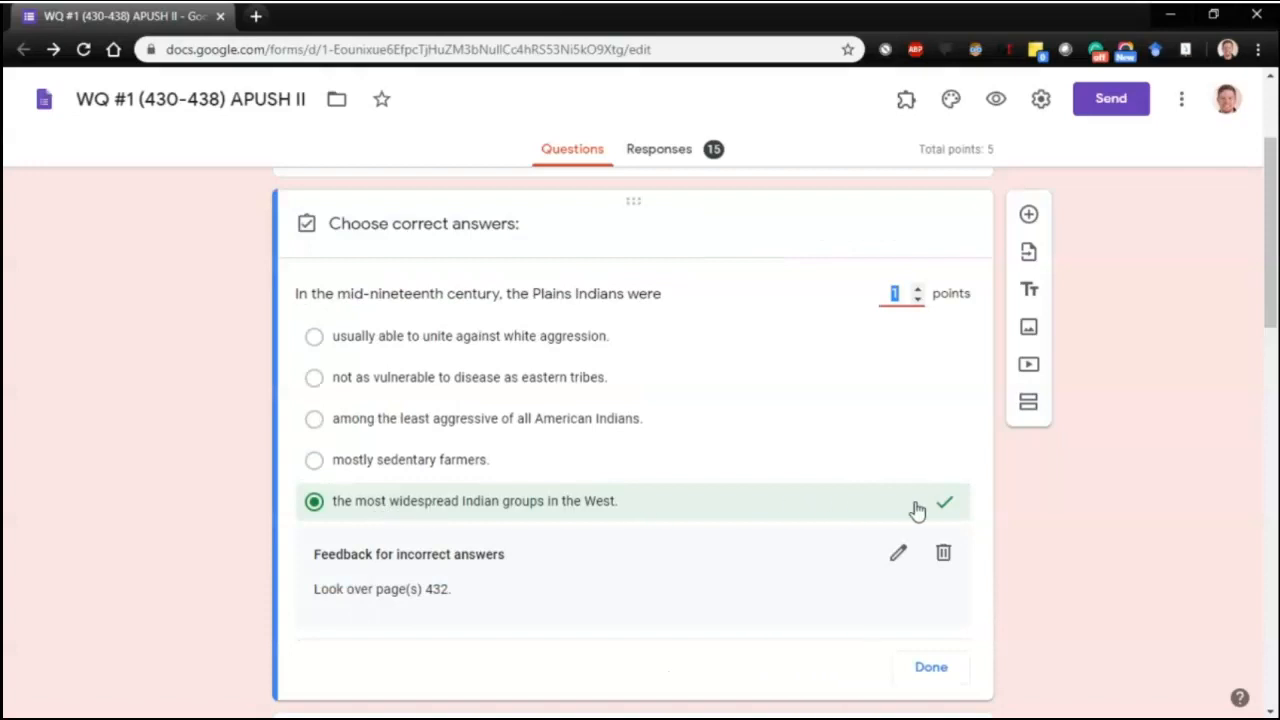
Try the answer choice "mostly sedentary farmers" in the answer key and adjust the question's points, ending at 1
{"action": "left_click", "coordinate": [371, 465]}
{"action": "left_click", "coordinate": [368, 466]}
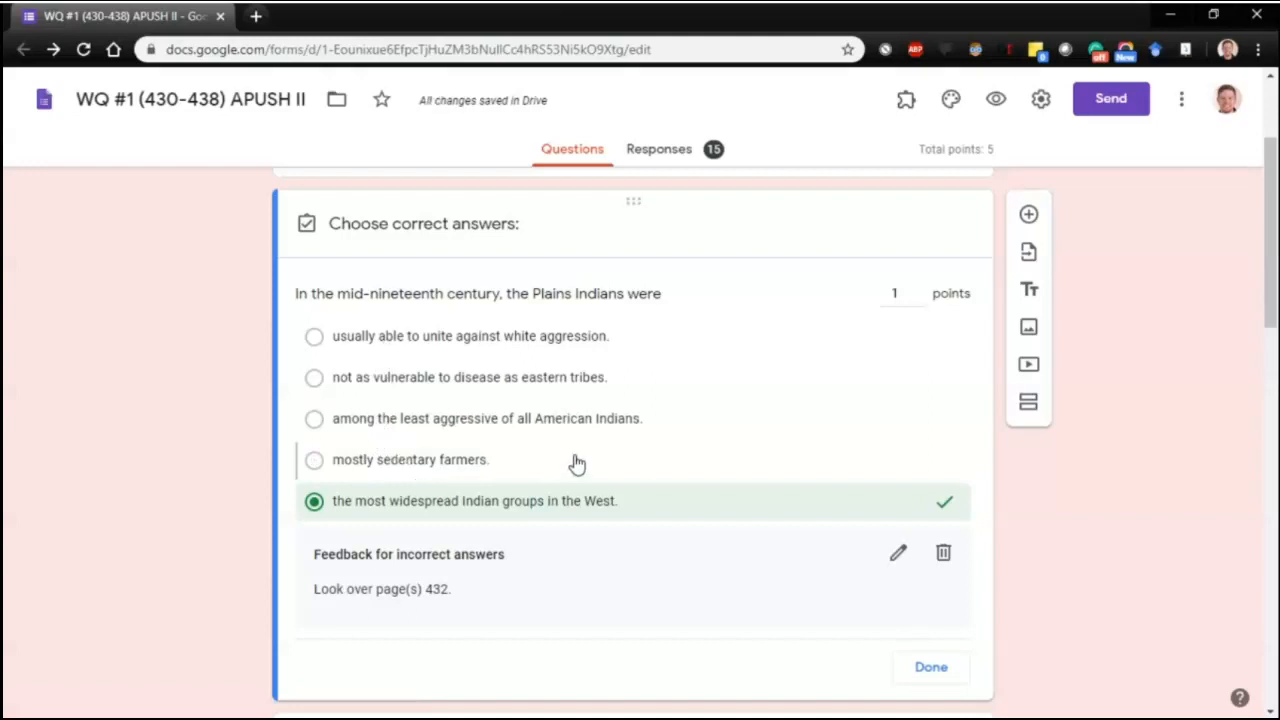
{"action": "left_click", "coordinate": [918, 289]}
{"action": "left_click", "coordinate": [915, 302]}
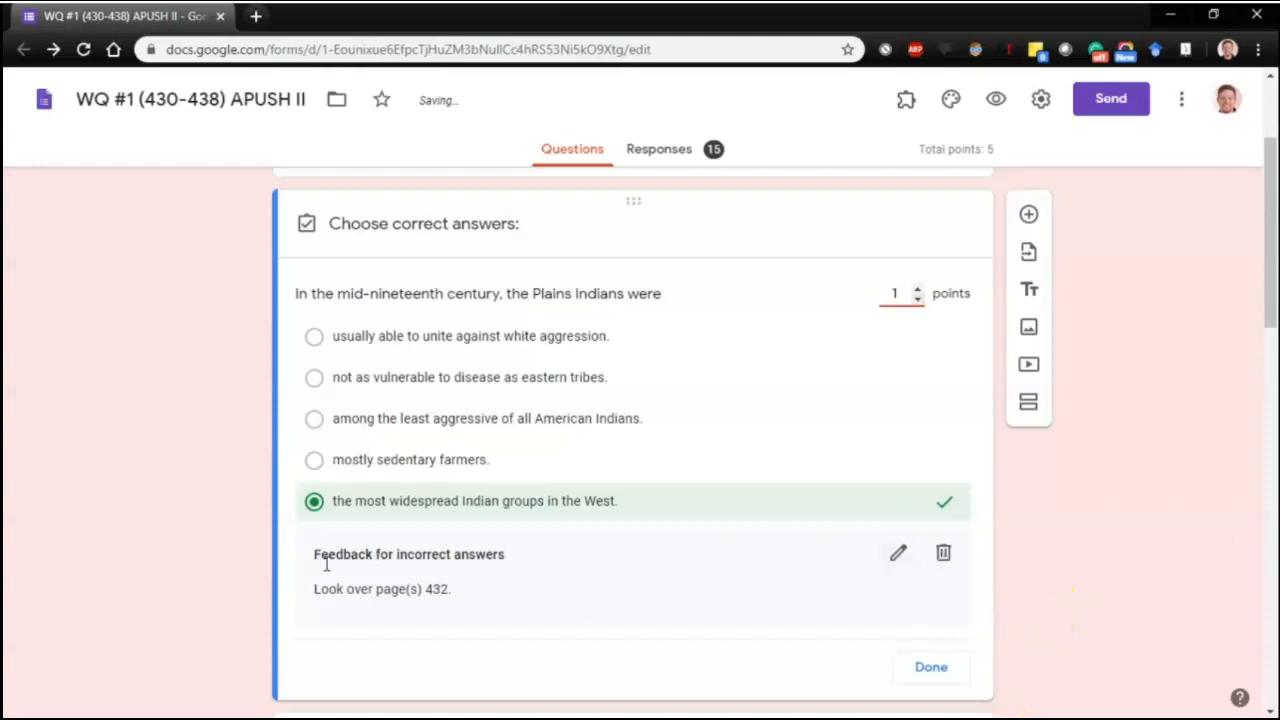
Review the question's feedback for incorrect and correct answers and save the feedback
{"action": "left_click", "coordinate": [898, 554]}
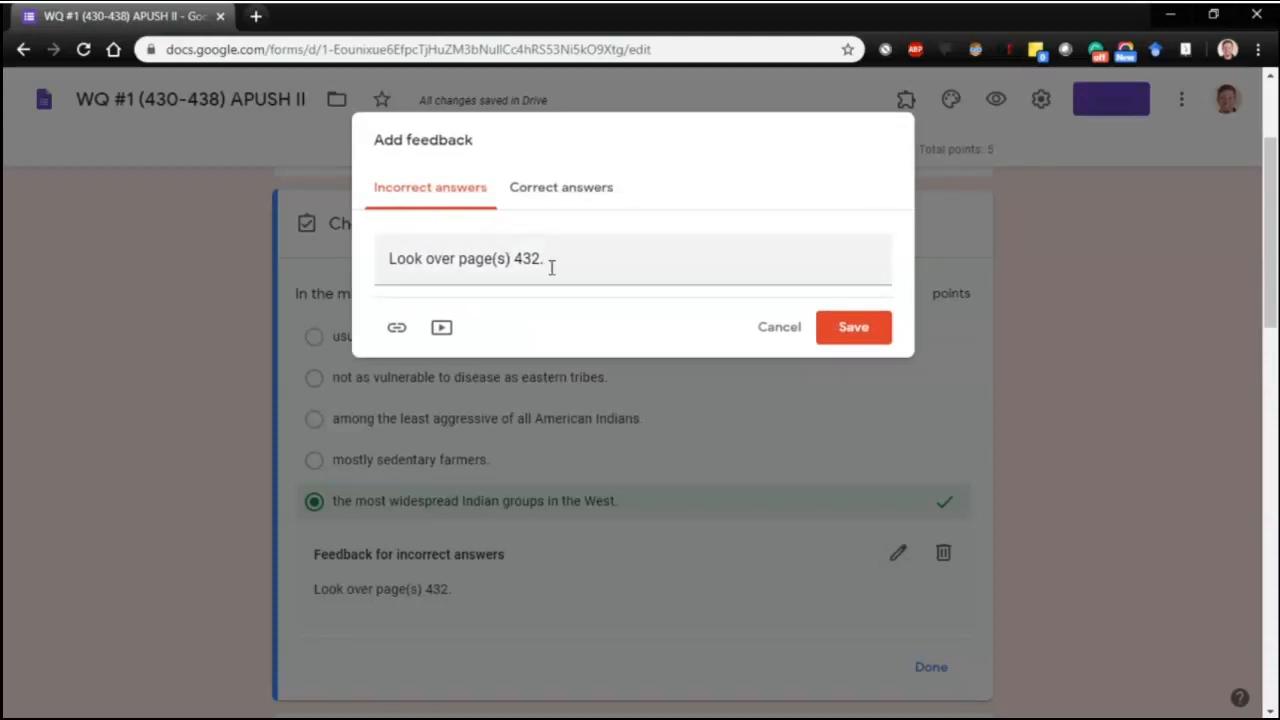
{"action": "left_click_drag", "start_coordinate": [551, 266], "coordinate": [400, 268]}
{"action": "left_click", "coordinate": [410, 275]}
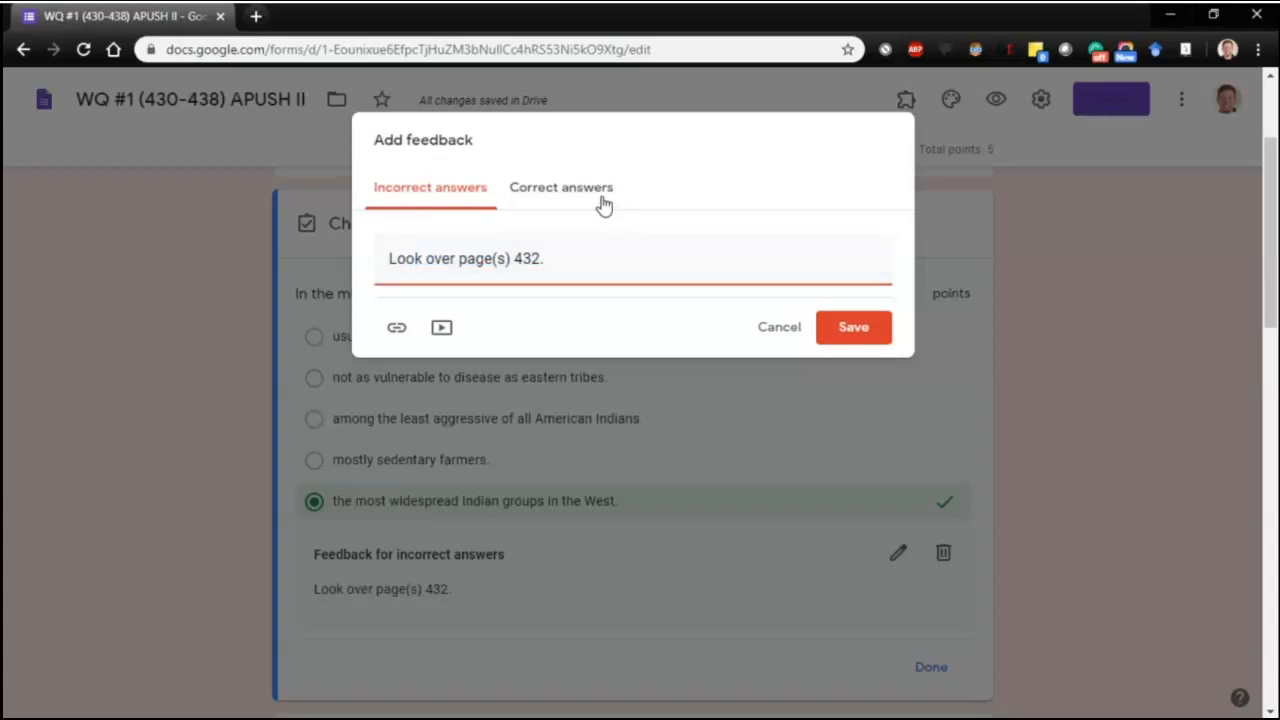
{"action": "left_click", "coordinate": [600, 200]}
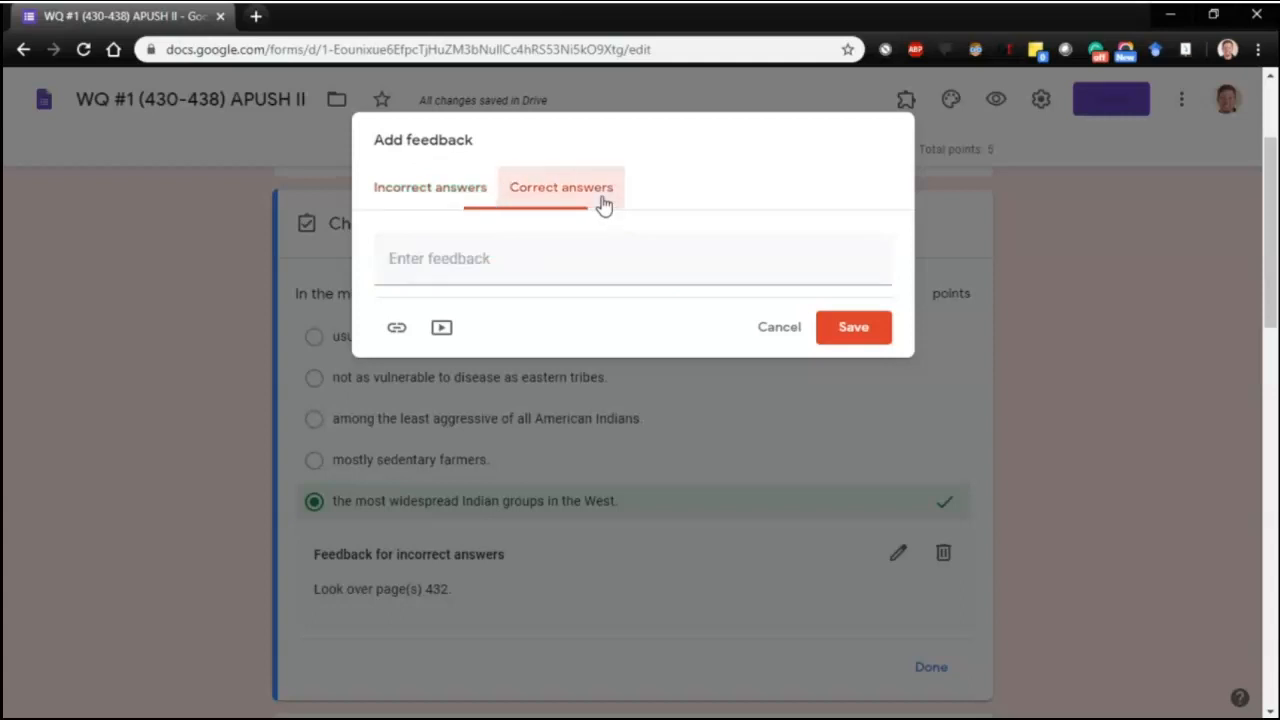
{"action": "left_click", "coordinate": [450, 196]}
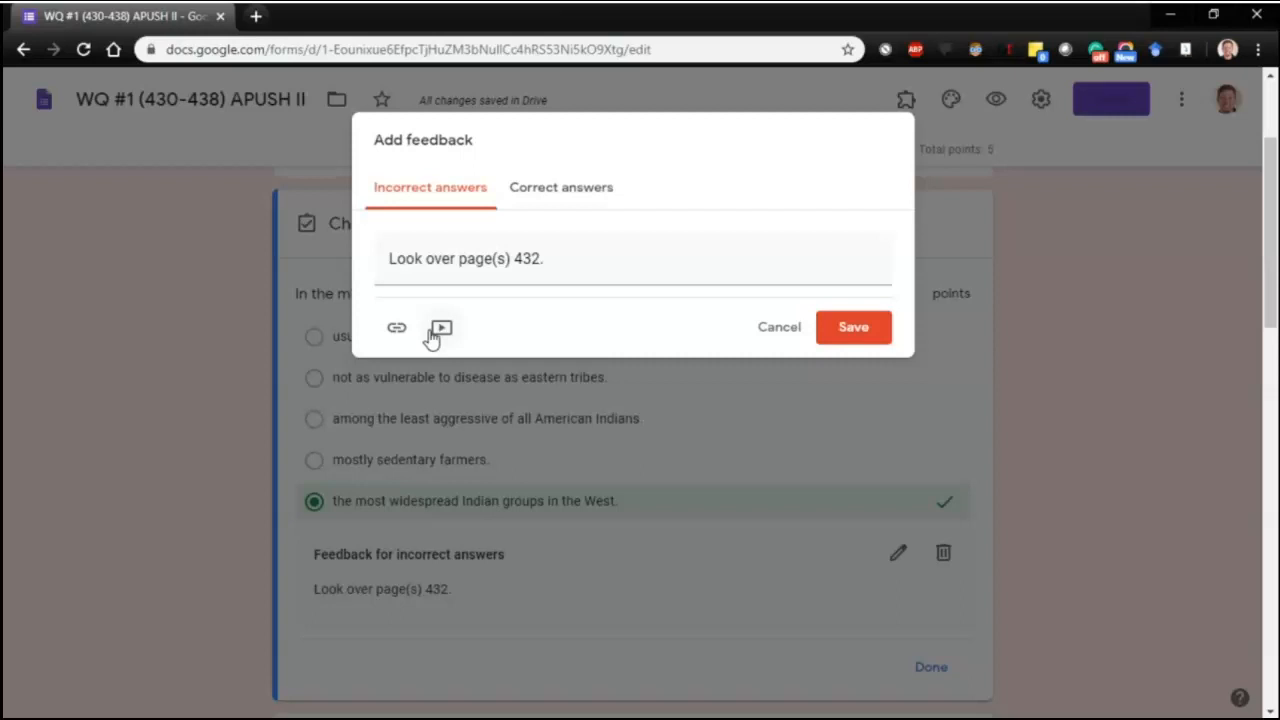
{"action": "left_click", "coordinate": [877, 330]}
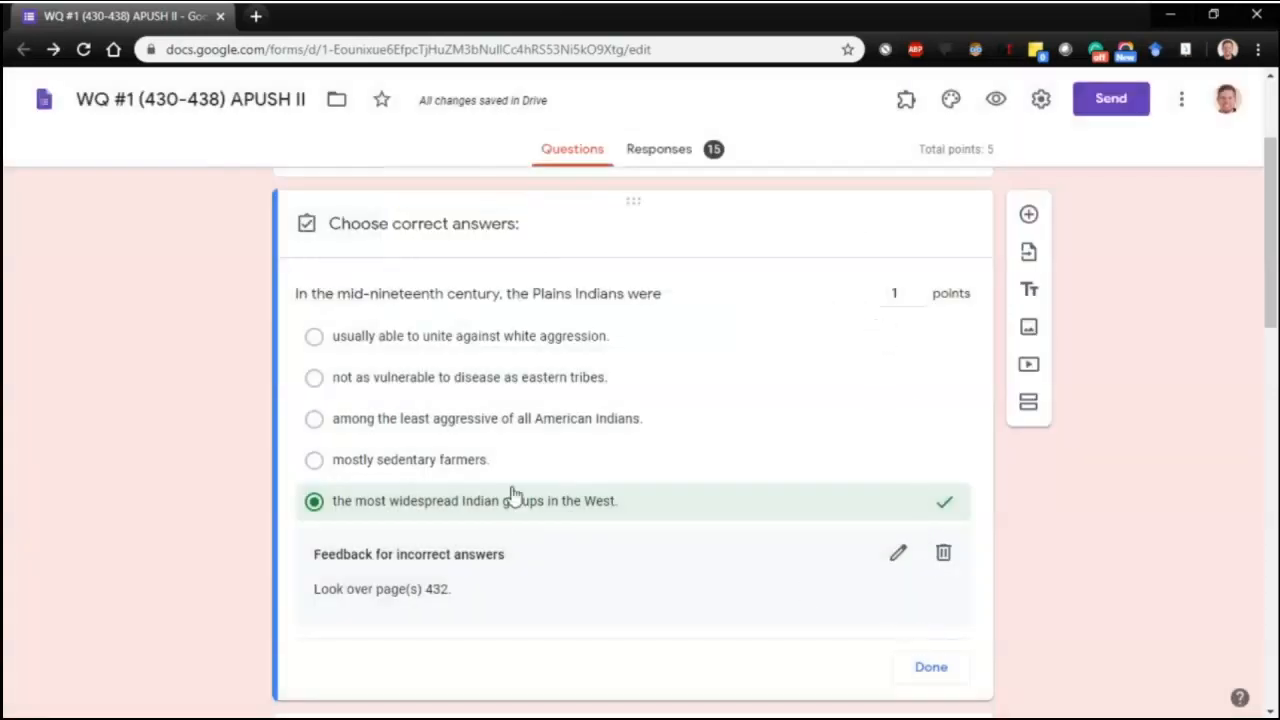
Close the answer key and check the question's extra options, including Shuffle option order
{"action": "left_click", "coordinate": [930, 667]}
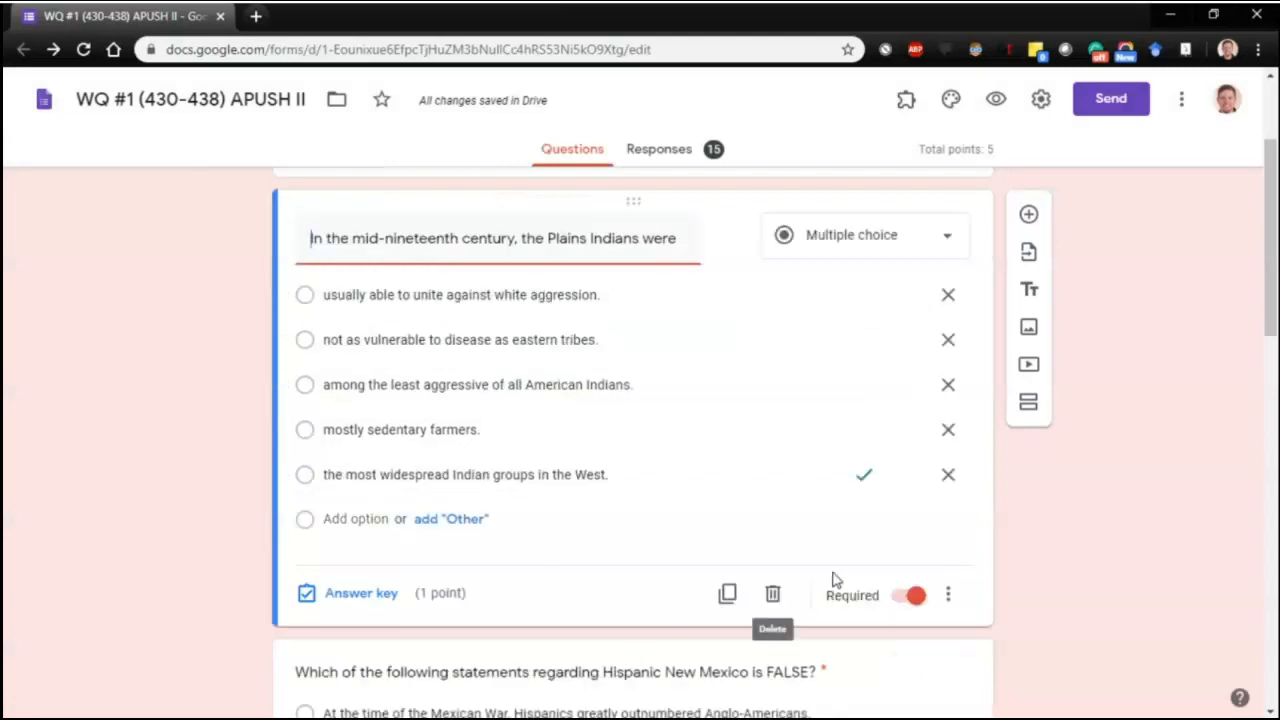
{"action": "left_click", "coordinate": [947, 596]}
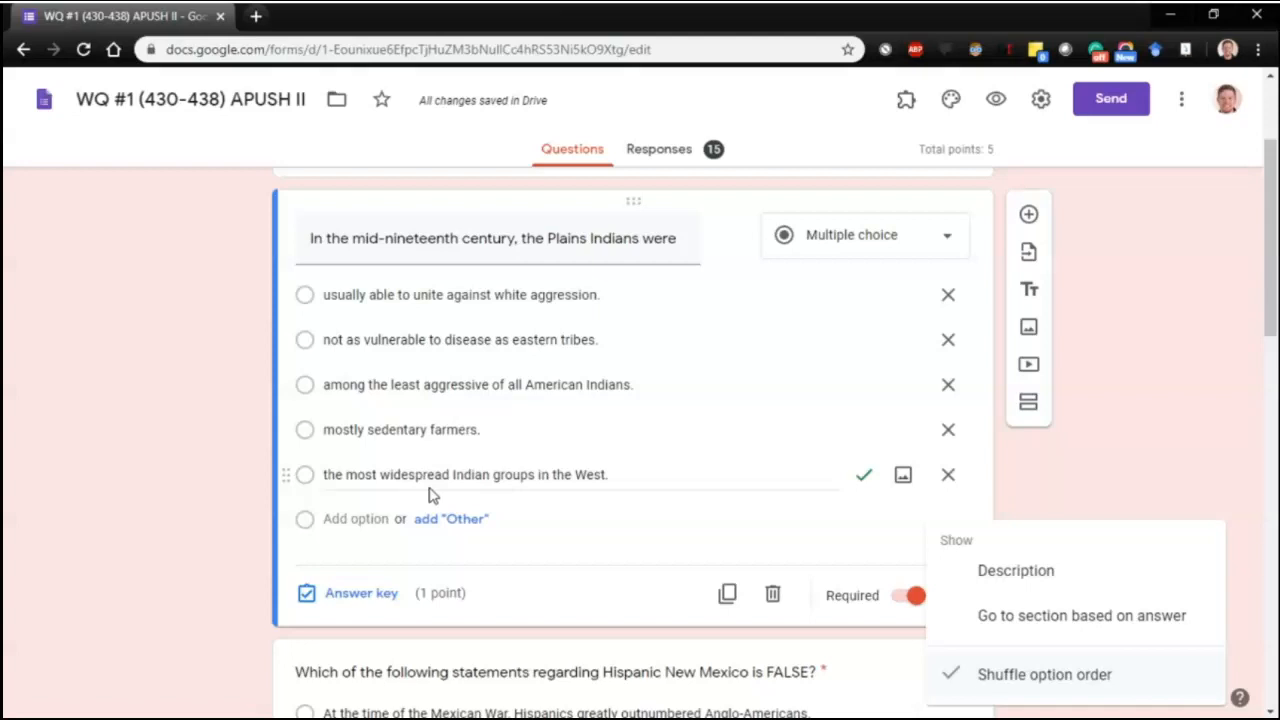
{"action": "left_click", "coordinate": [1106, 466]}
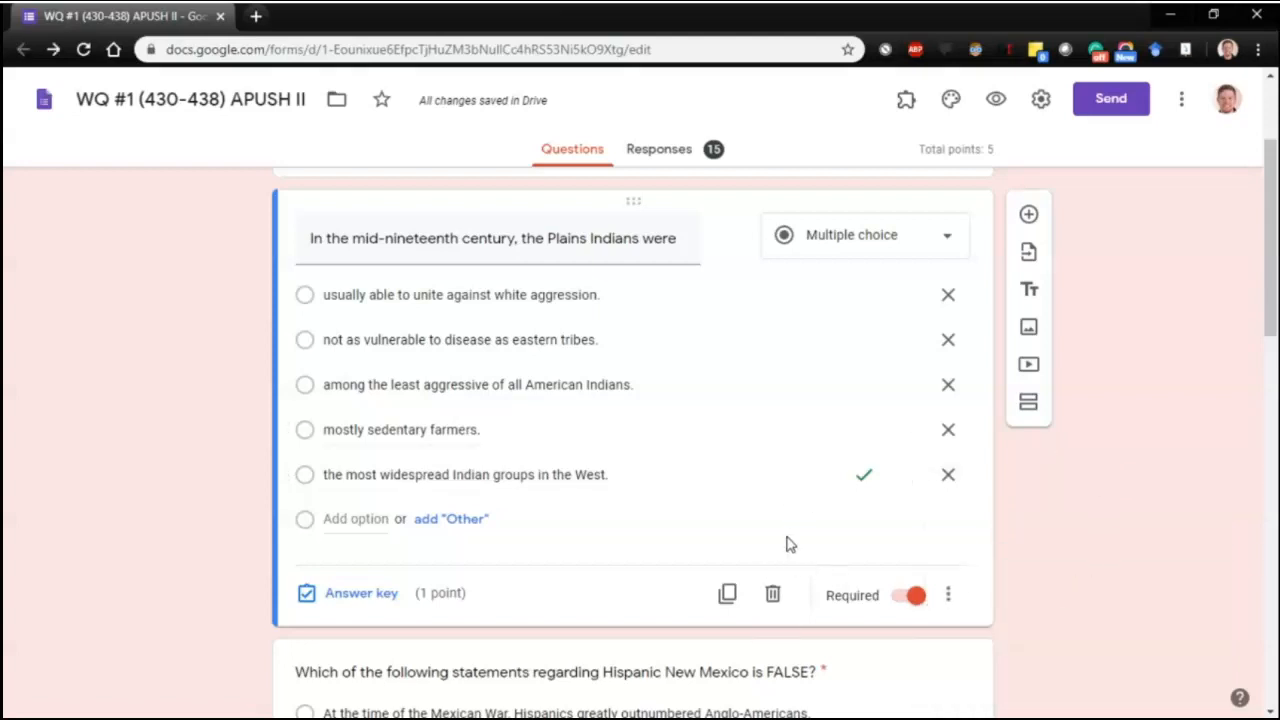
Preview the quiz as a respondent sees it, look over its first questions and close the preview
{"action": "scroll", "coordinate": [795, 533], "scroll_direction": "up", "scroll_amount": 2}
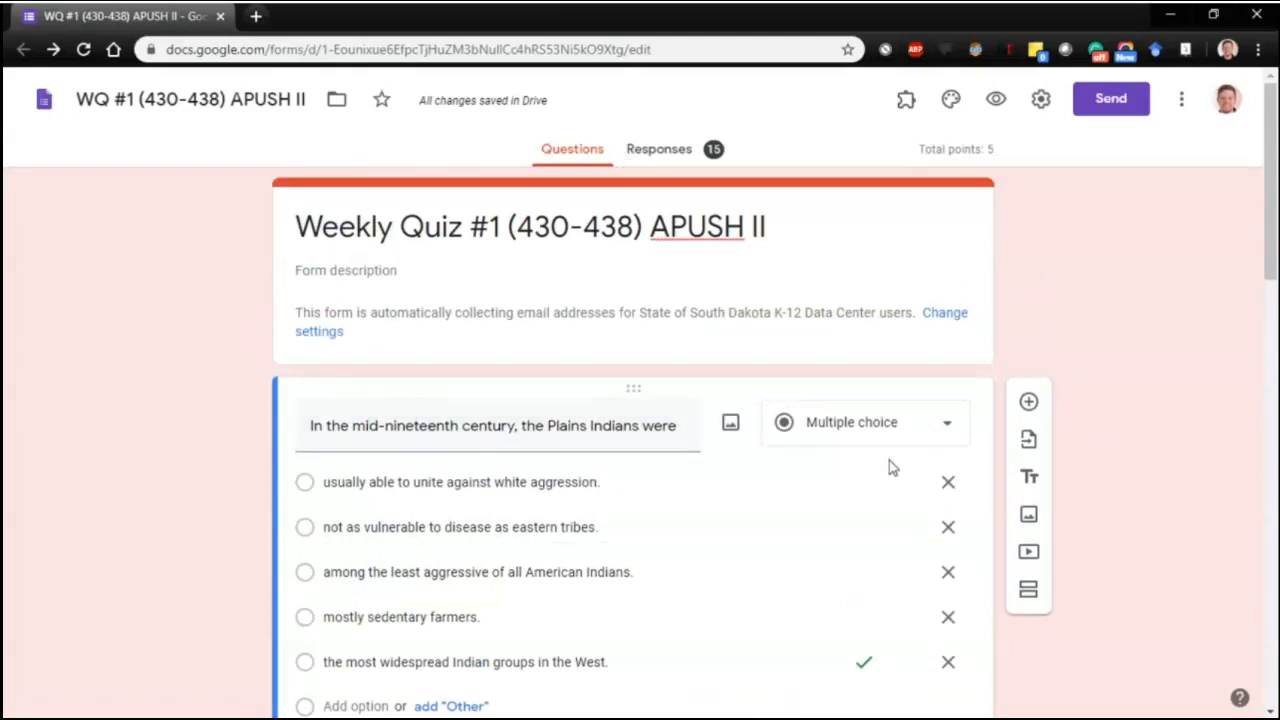
{"action": "left_click", "coordinate": [996, 99]}
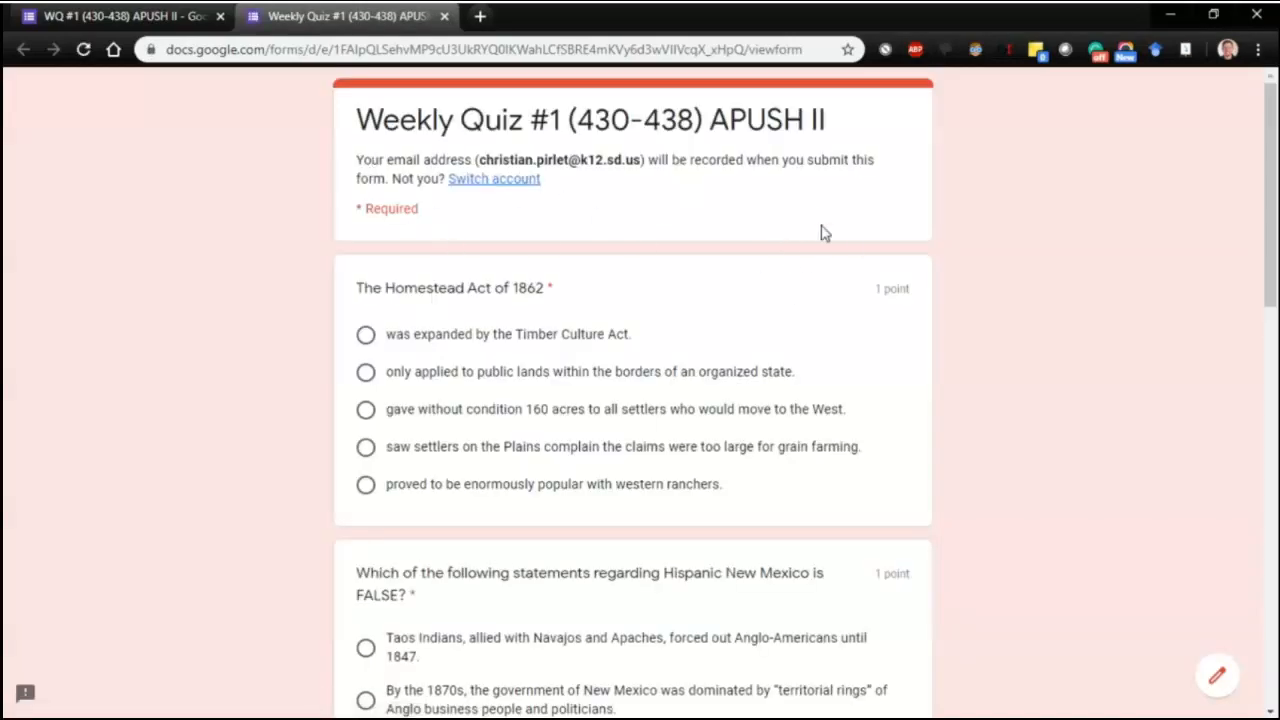
{"action": "scroll", "coordinate": [797, 220], "scroll_direction": "down", "scroll_amount": 1}
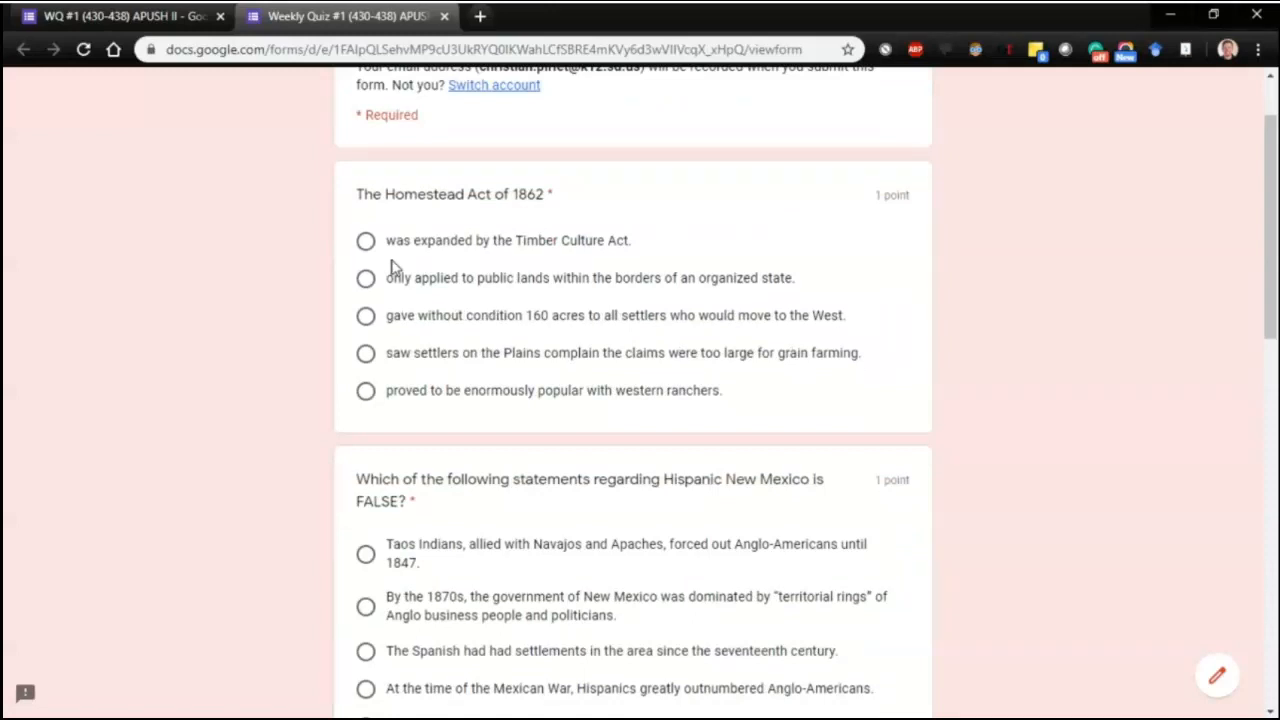
{"action": "scroll", "coordinate": [657, 398], "scroll_direction": "down", "scroll_amount": 1}
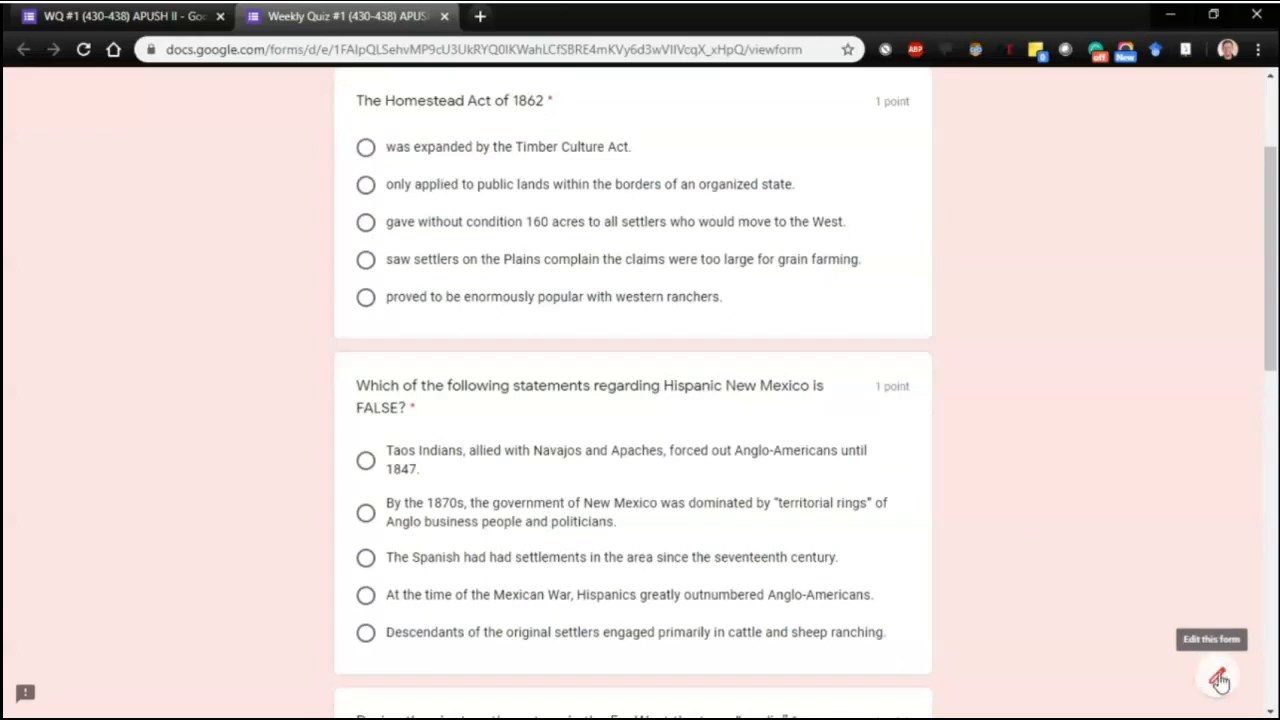
{"action": "left_click", "coordinate": [441, 17]}
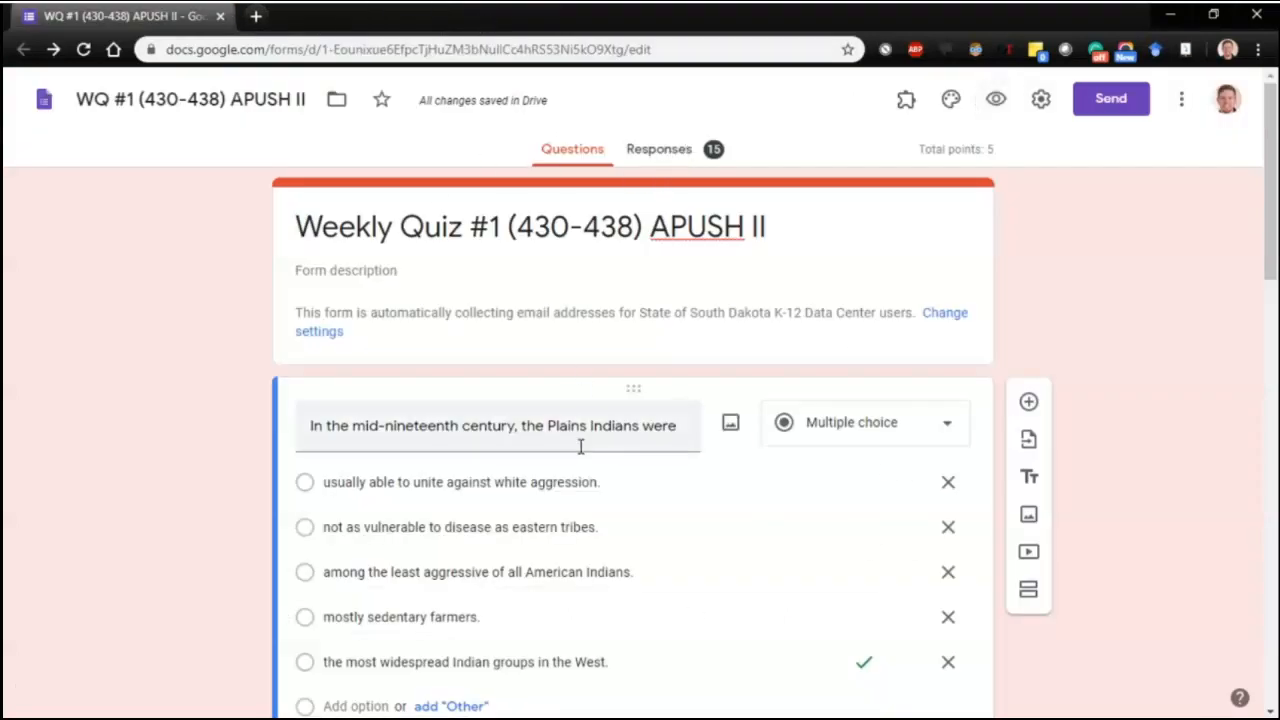
Review the response summary, including the score insights, points distribution, frequently missed questions and individual scores
{"action": "left_click", "coordinate": [676, 152]}
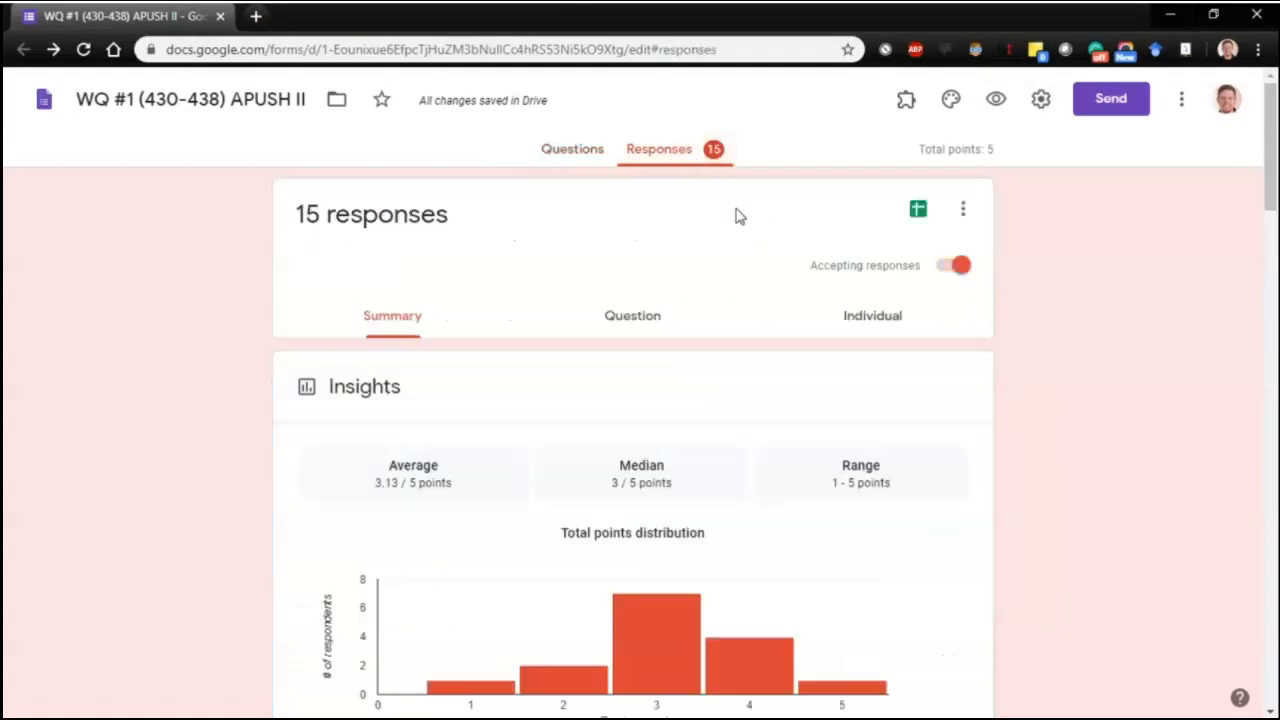
{"action": "scroll", "coordinate": [737, 214], "scroll_direction": "down", "scroll_amount": 1}
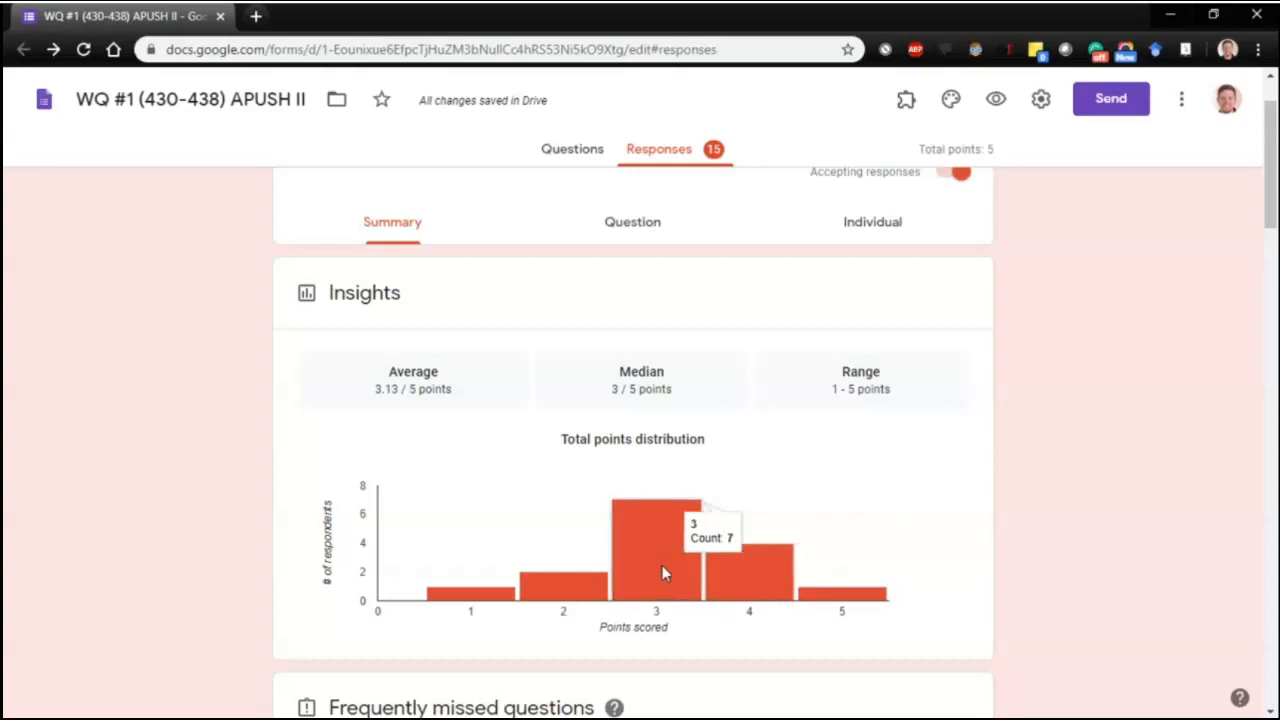
{"action": "scroll", "coordinate": [664, 526], "scroll_direction": "down", "scroll_amount": 3}
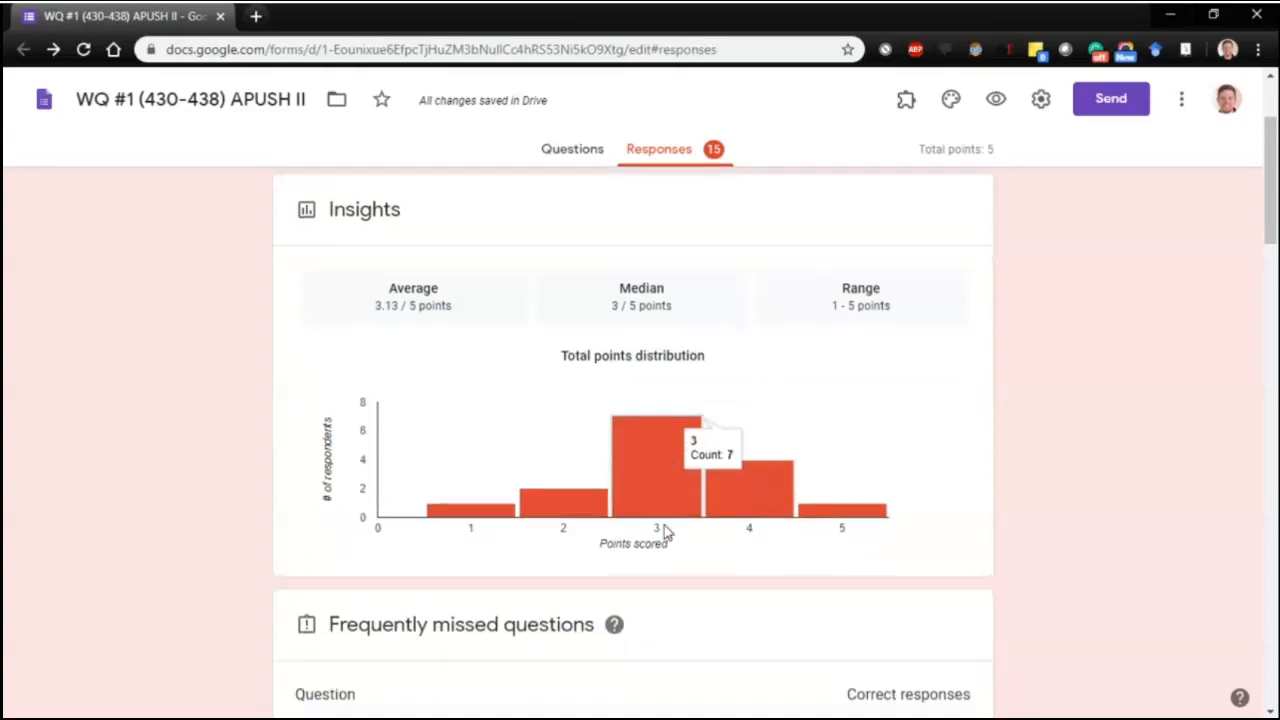
{"action": "scroll", "coordinate": [664, 531], "scroll_direction": "up", "scroll_amount": 1}
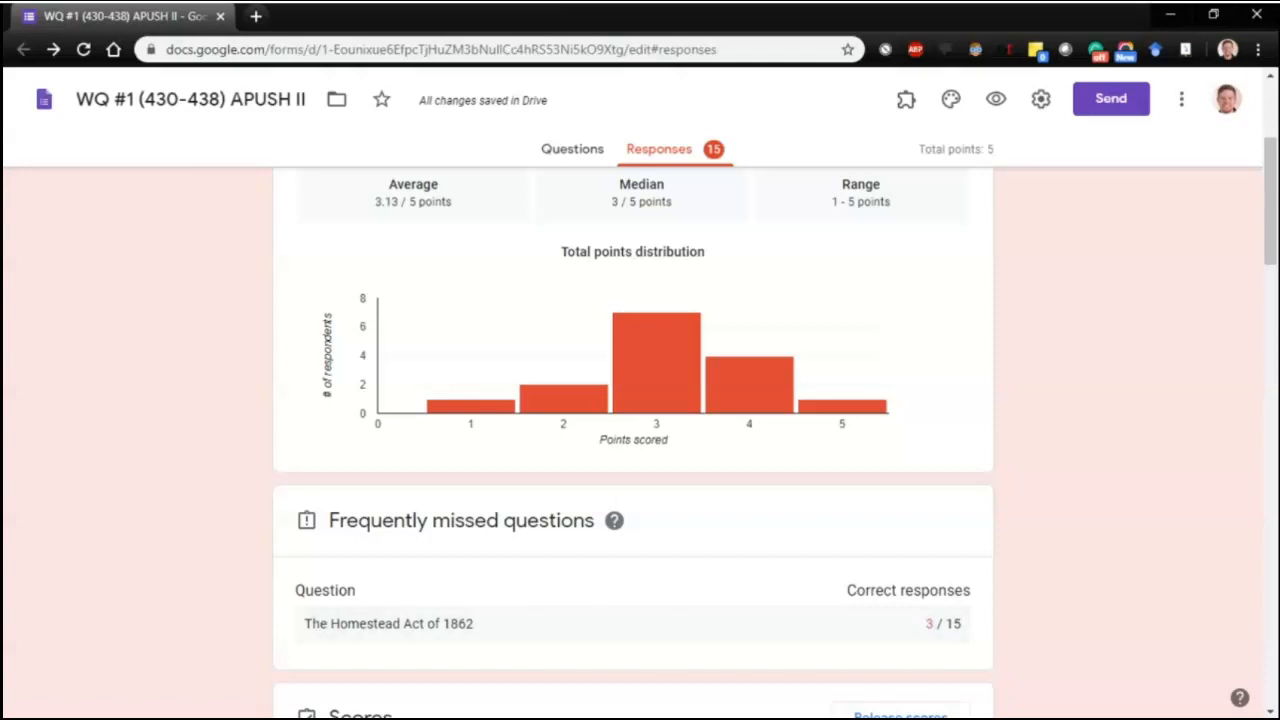
{"action": "scroll", "coordinate": [558, 575], "scroll_direction": "down", "scroll_amount": 1}
{"action": "scroll", "coordinate": [563, 567], "scroll_direction": "down", "scroll_amount": 1}
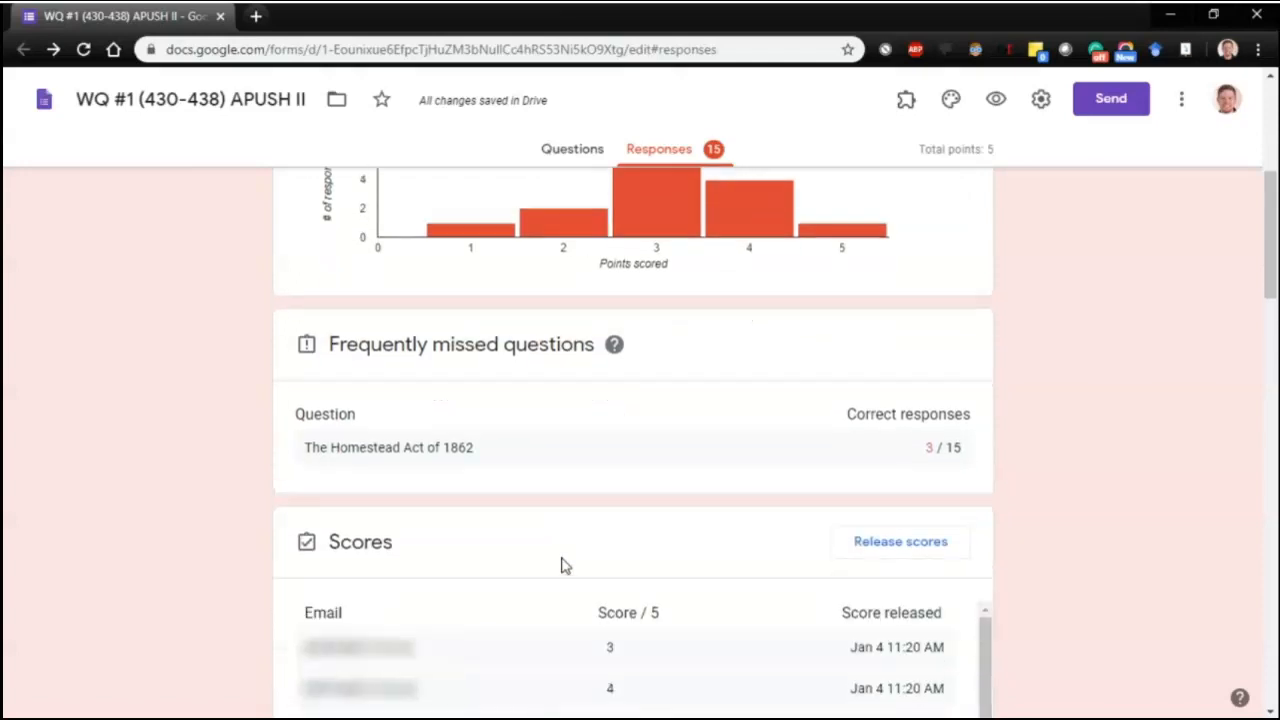
{"action": "scroll", "coordinate": [561, 566], "scroll_direction": "up", "scroll_amount": 1}
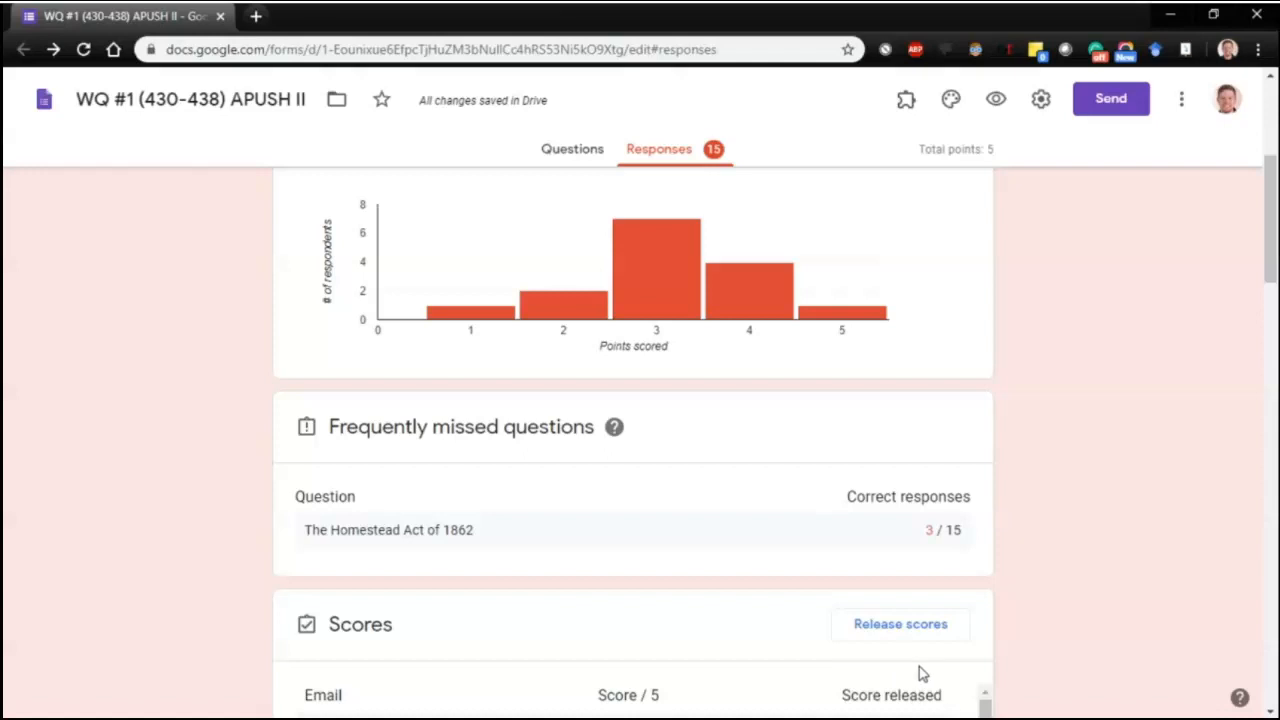
{"action": "scroll", "coordinate": [1034, 628], "scroll_direction": "up", "scroll_amount": 3}
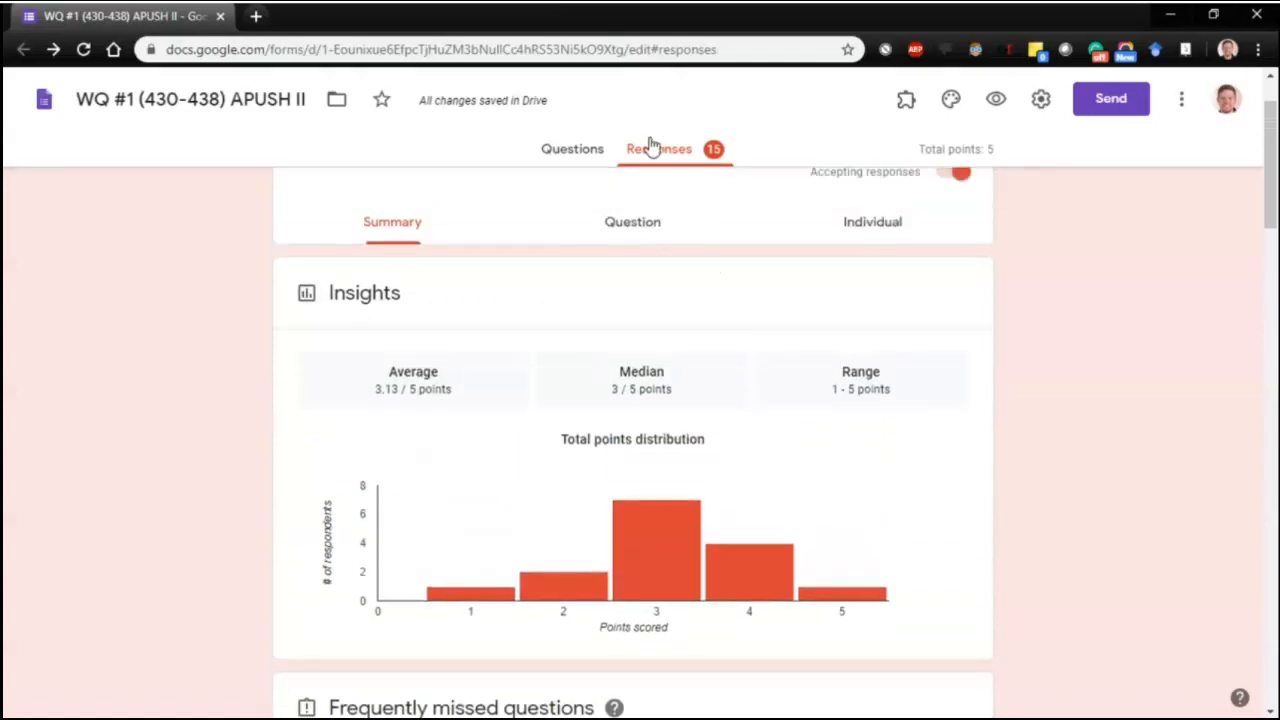
{"action": "scroll", "coordinate": [637, 229], "scroll_direction": "up", "scroll_amount": 1}
Examine the responses question by question, moving on to question 3 and reading its correct and incorrect answers with feedback
{"action": "left_click", "coordinate": [632, 316]}
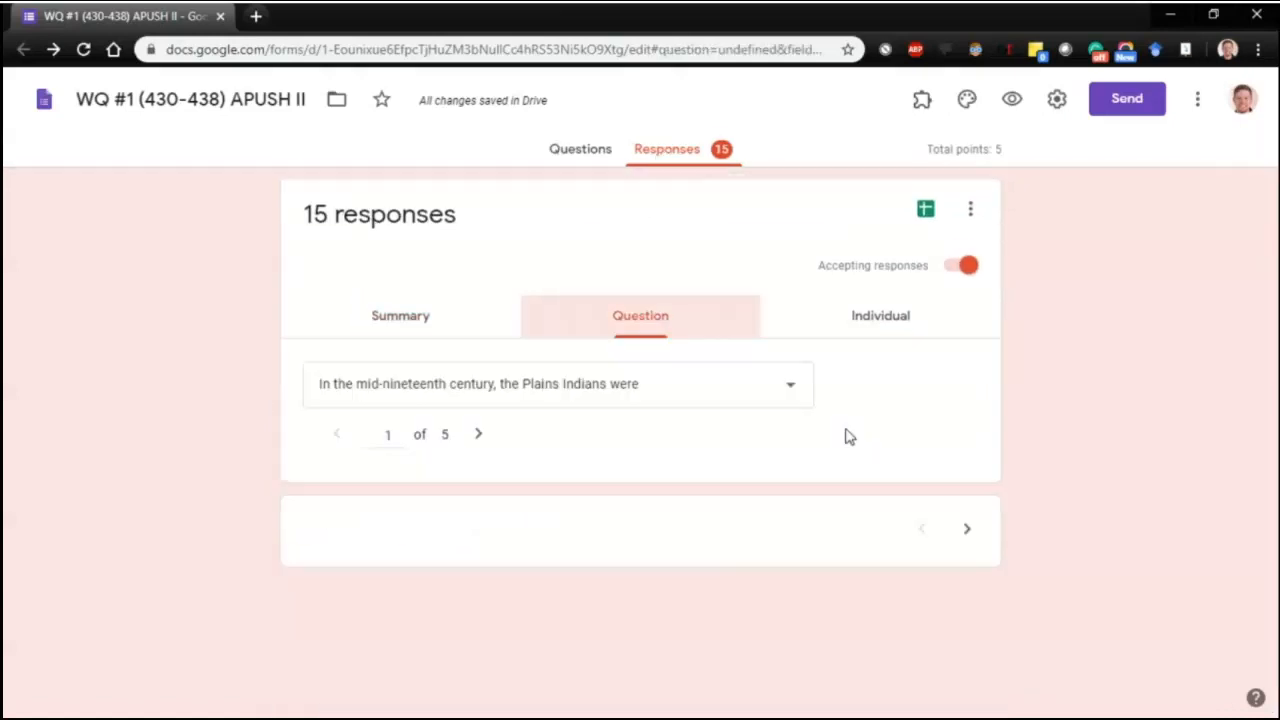
{"action": "scroll", "coordinate": [843, 421], "scroll_direction": "down", "scroll_amount": 2}
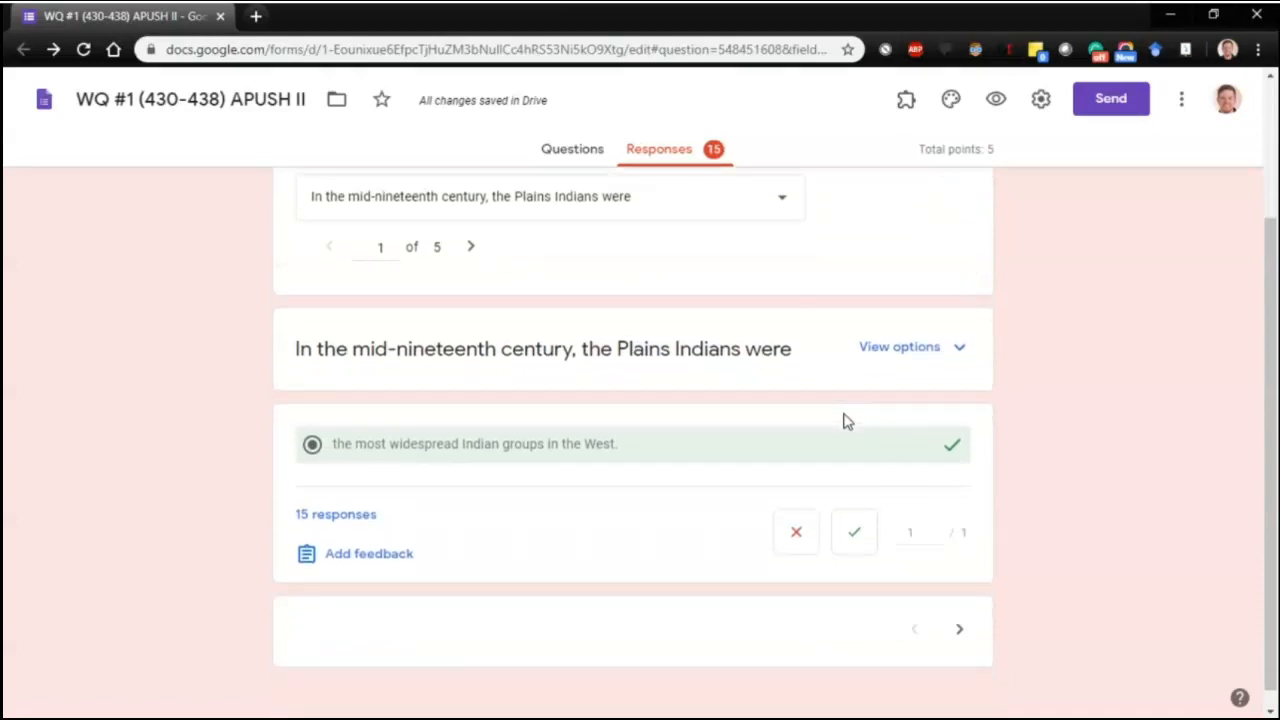
{"action": "scroll", "coordinate": [843, 421], "scroll_direction": "down", "scroll_amount": 1}
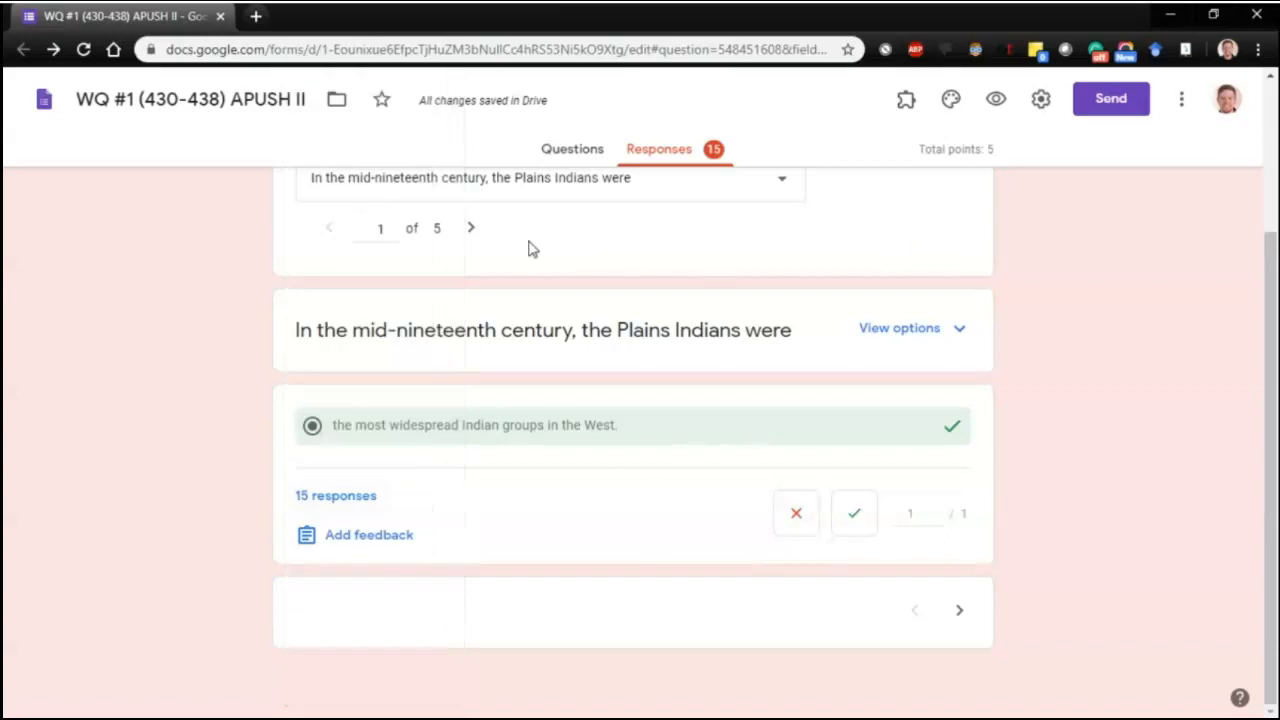
{"action": "left_click", "coordinate": [471, 228]}
{"action": "left_click", "coordinate": [469, 228]}
{"action": "scroll", "coordinate": [668, 500], "scroll_direction": "down", "scroll_amount": 2}
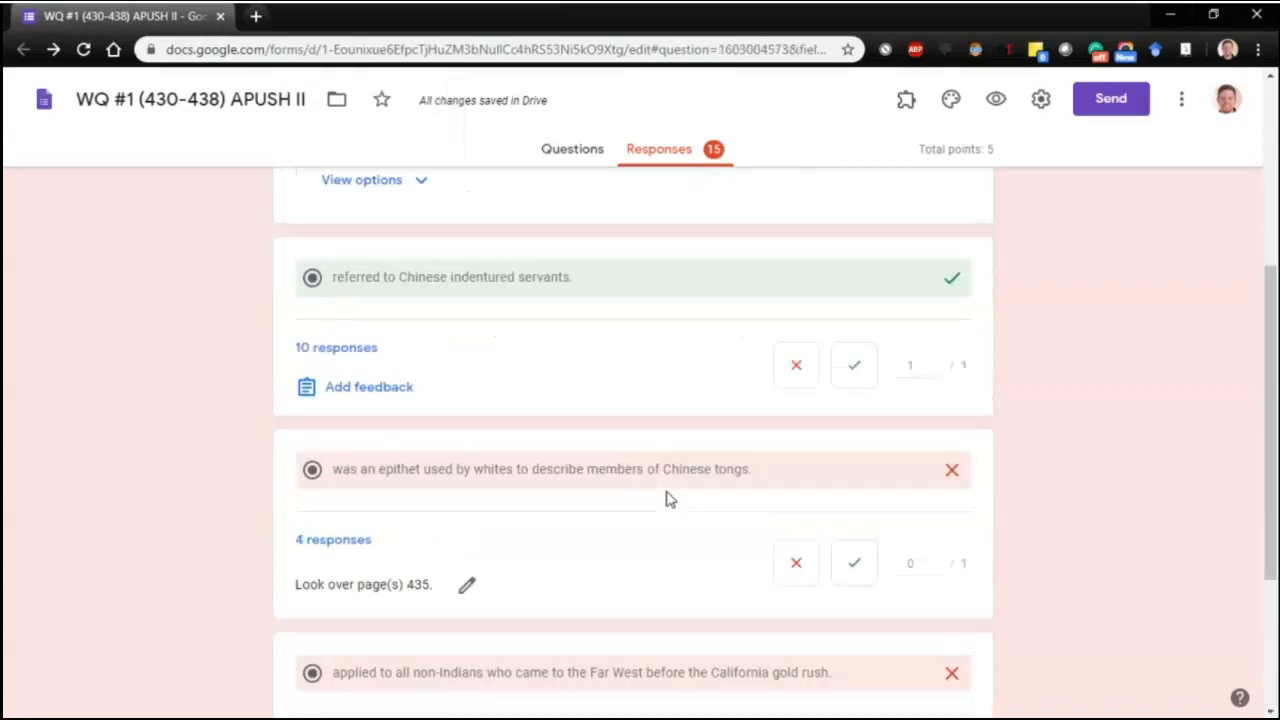
{"action": "scroll", "coordinate": [668, 500], "scroll_direction": "down", "scroll_amount": 3}
{"action": "scroll", "coordinate": [668, 500], "scroll_direction": "up", "scroll_amount": 6}
{"action": "scroll", "coordinate": [668, 500], "scroll_direction": "down", "scroll_amount": 6}
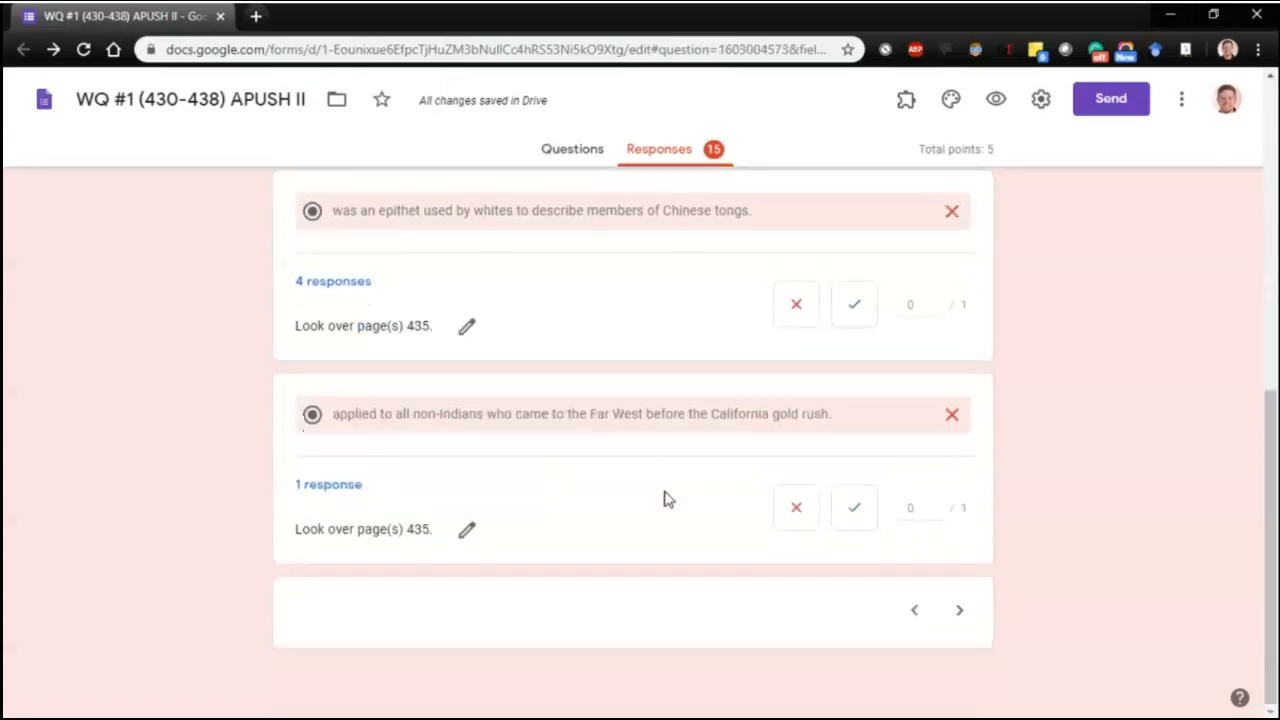
{"action": "scroll", "coordinate": [668, 500], "scroll_direction": "up", "scroll_amount": 6}
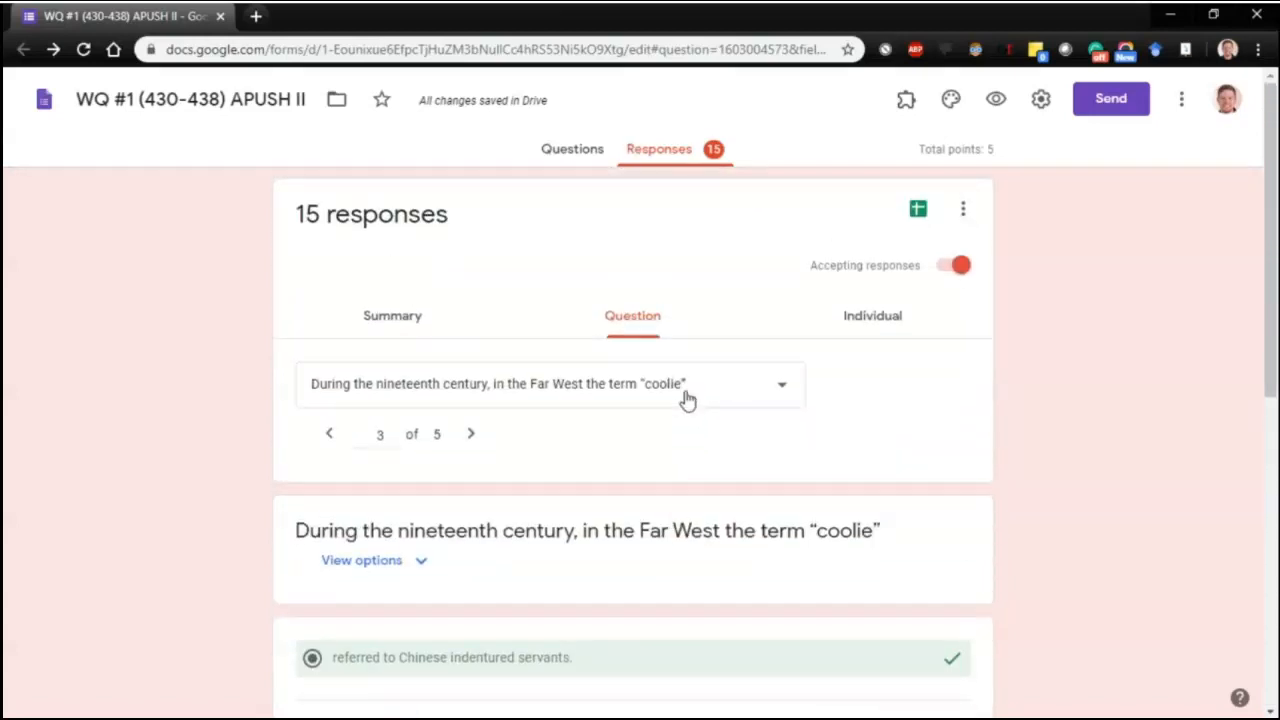
Examine the first student's individual response, checking the marked answers, points and feedback for every question
{"action": "left_click", "coordinate": [913, 335]}
{"action": "scroll", "coordinate": [908, 331], "scroll_direction": "down", "scroll_amount": 3}
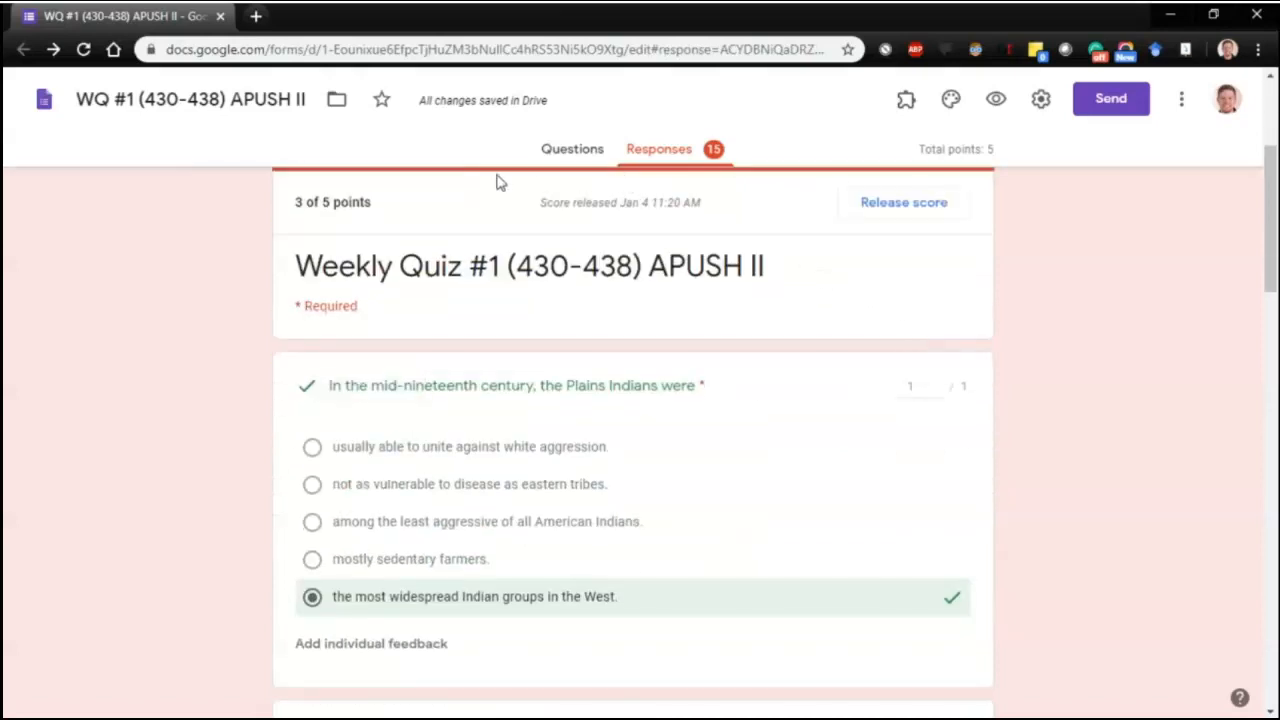
{"action": "scroll", "coordinate": [430, 356], "scroll_direction": "down", "scroll_amount": 4}
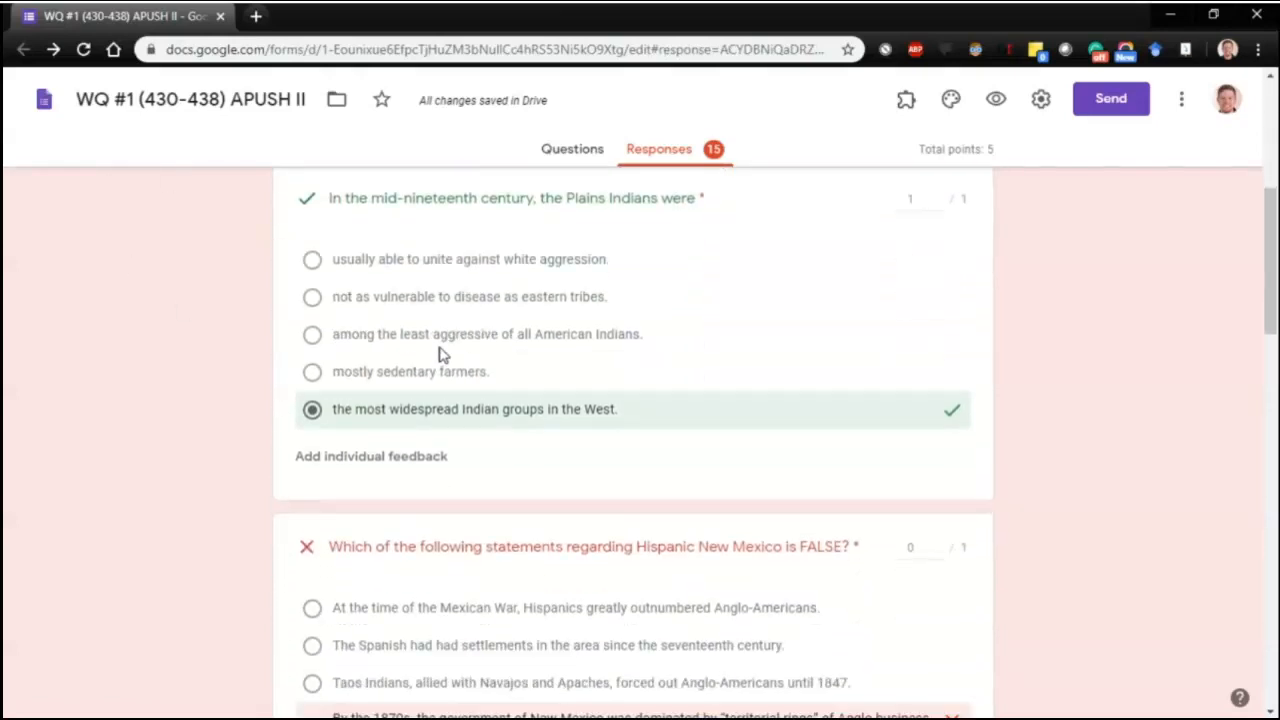
{"action": "scroll", "coordinate": [440, 355], "scroll_direction": "down", "scroll_amount": 12}
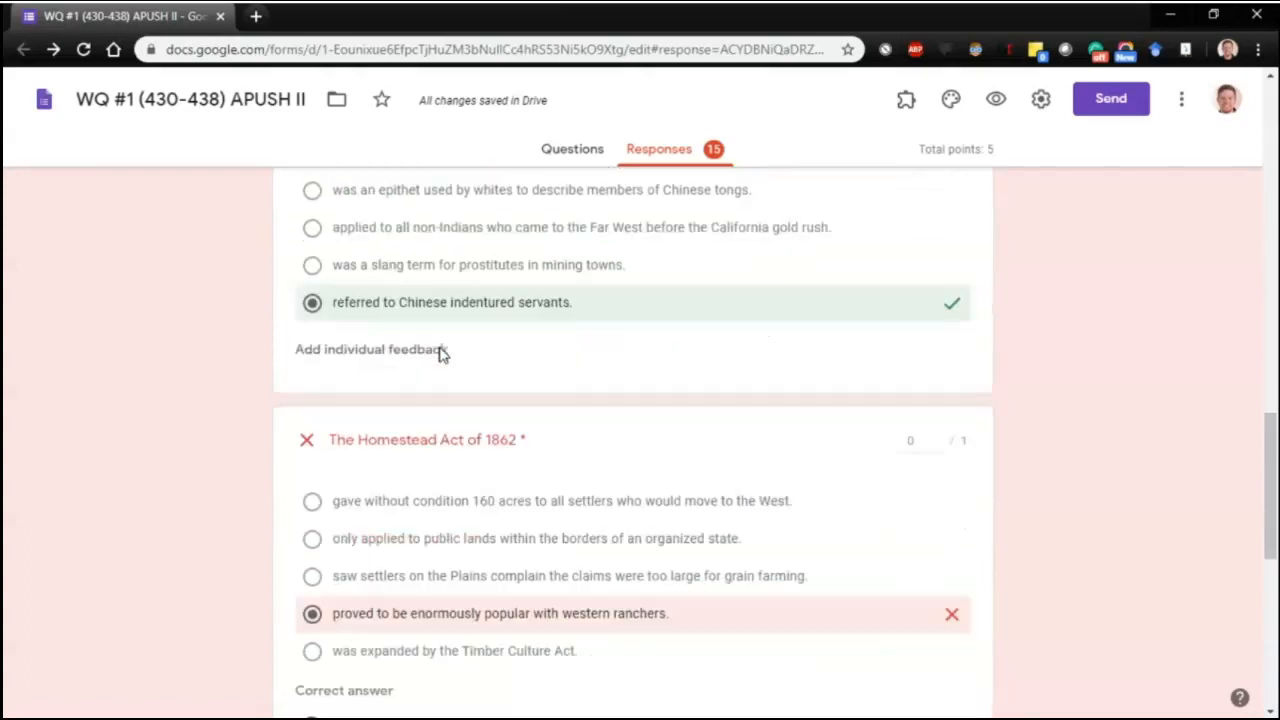
{"action": "scroll", "coordinate": [439, 348], "scroll_direction": "down", "scroll_amount": 3}
{"action": "scroll", "coordinate": [440, 348], "scroll_direction": "up", "scroll_amount": 6}
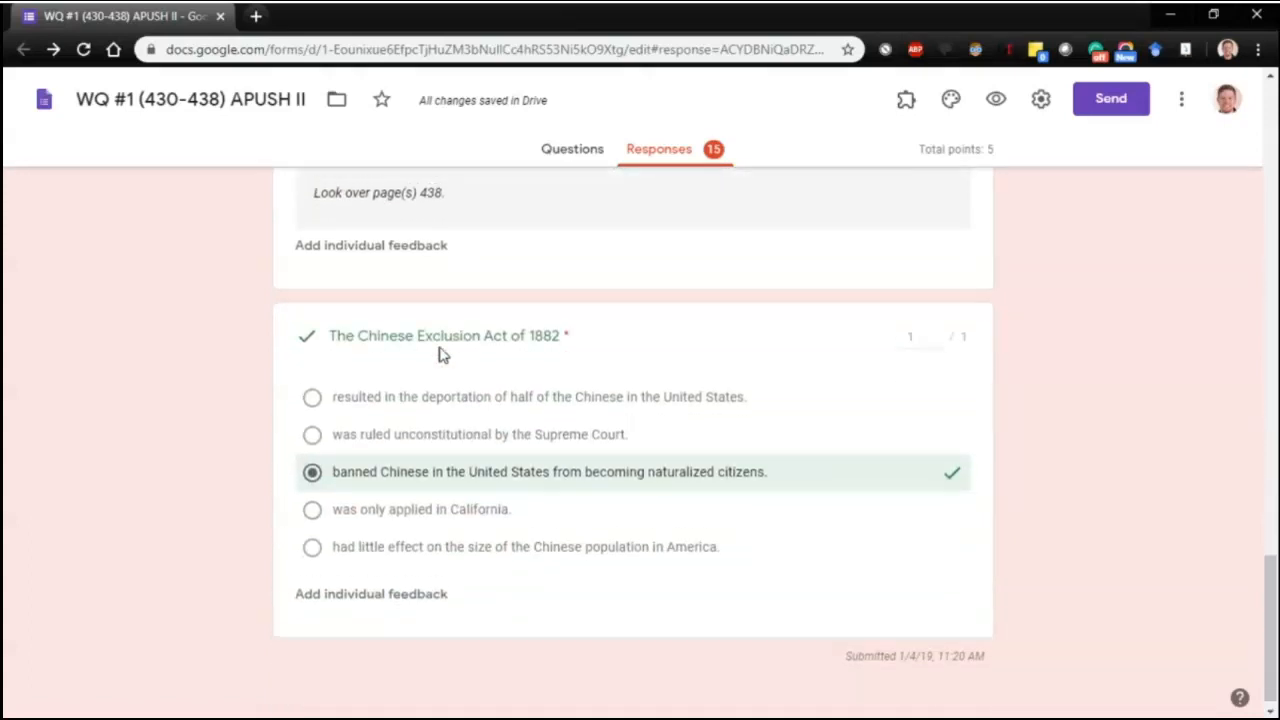
{"action": "scroll", "coordinate": [440, 355], "scroll_direction": "up", "scroll_amount": 6}
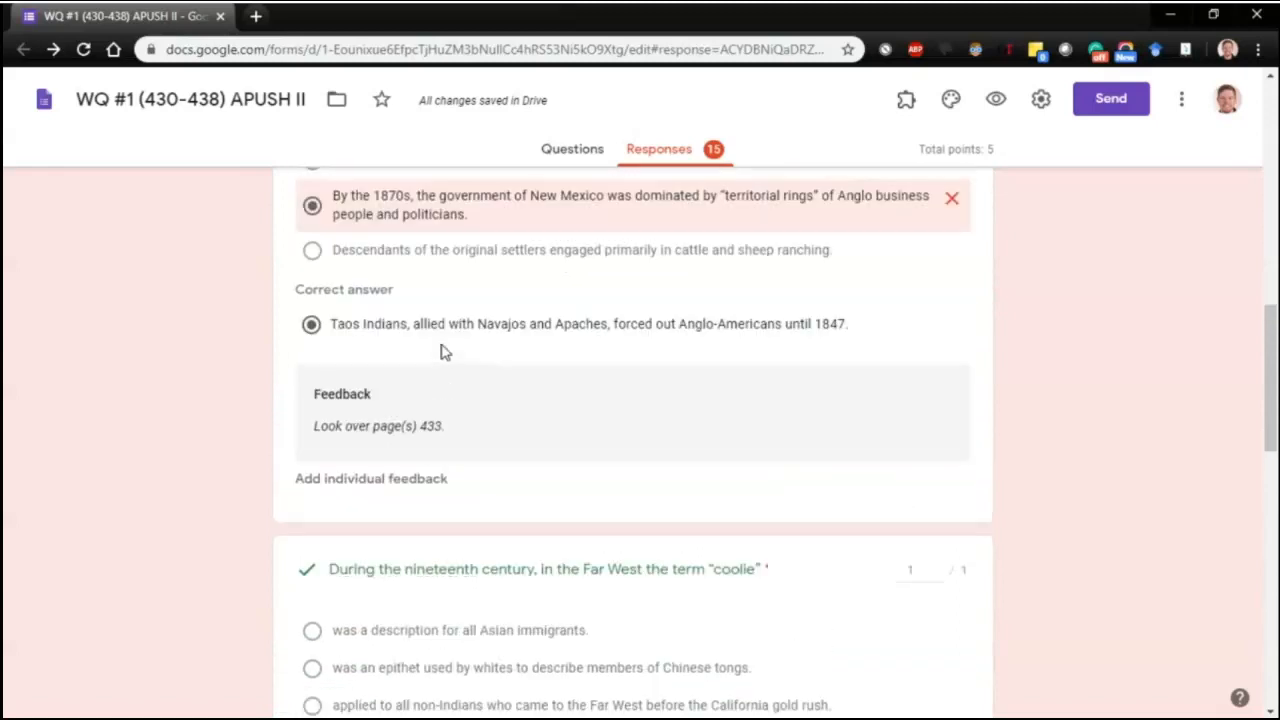
{"action": "scroll", "coordinate": [446, 344], "scroll_direction": "up", "scroll_amount": 4}
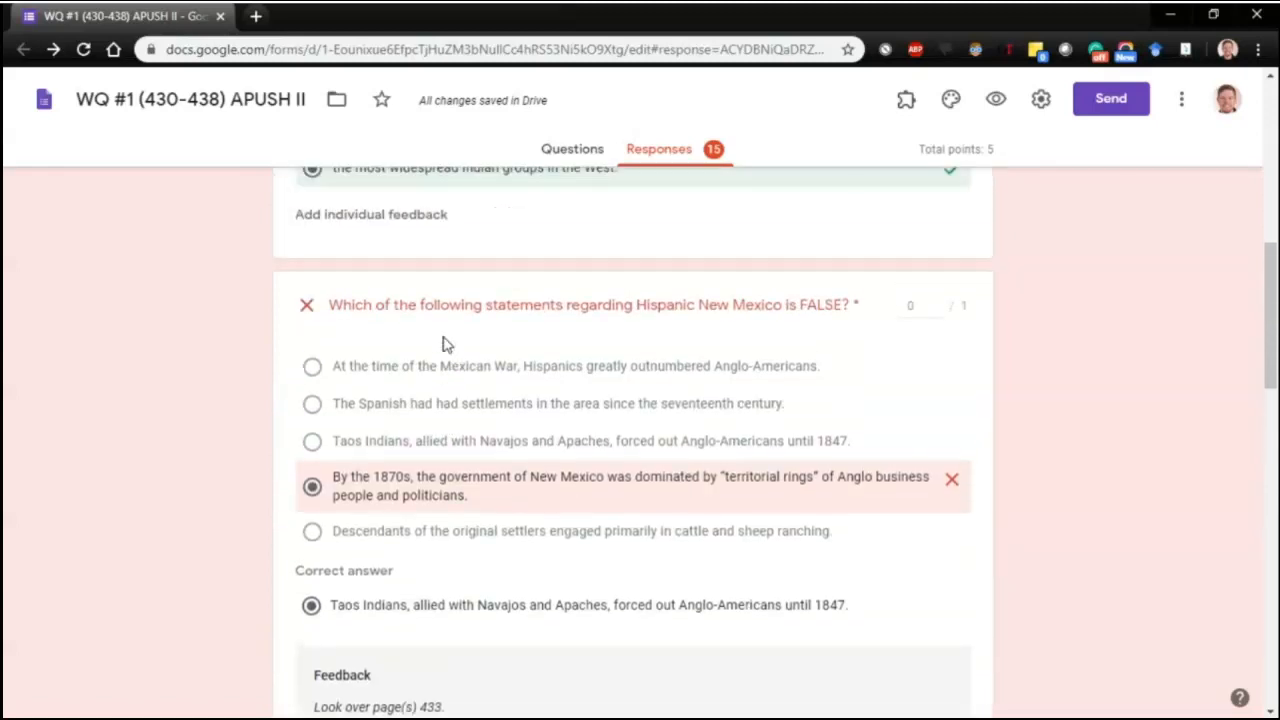
{"action": "scroll", "coordinate": [450, 342], "scroll_direction": "up", "scroll_amount": 3}
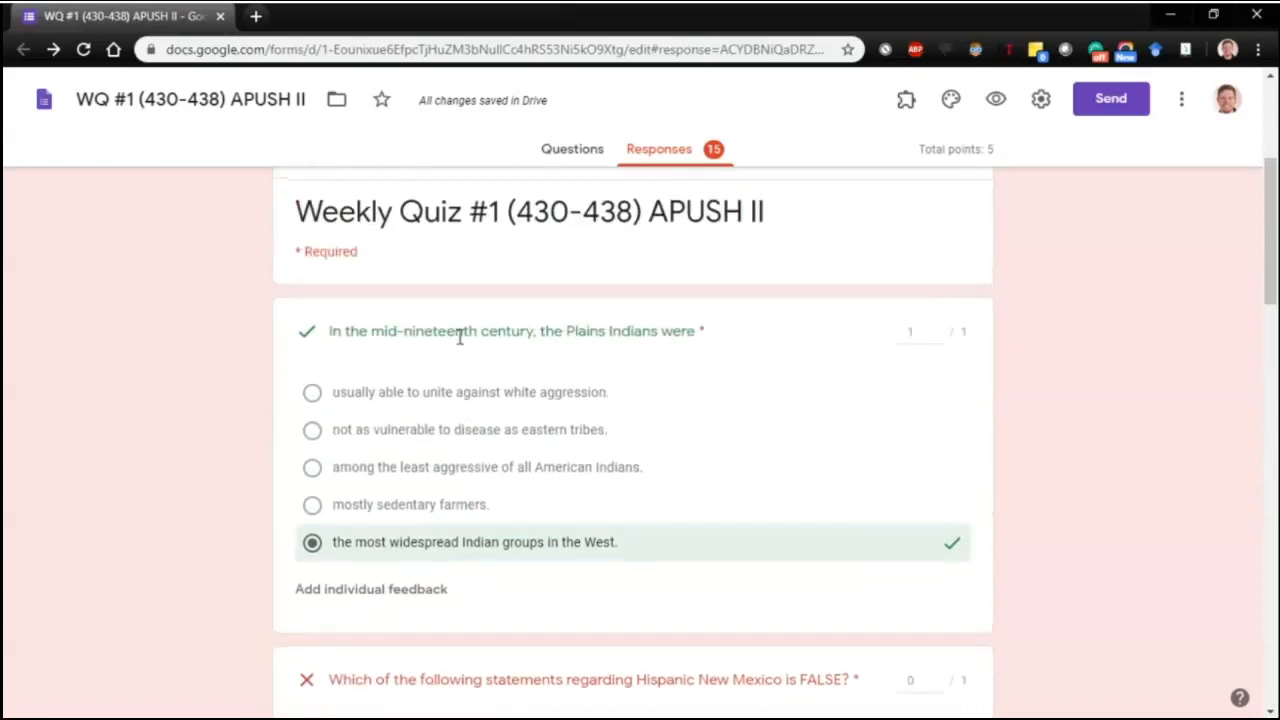
{"action": "scroll", "coordinate": [640, 403], "scroll_direction": "down", "scroll_amount": 1}
{"action": "scroll", "coordinate": [640, 403], "scroll_direction": "up", "scroll_amount": 5}
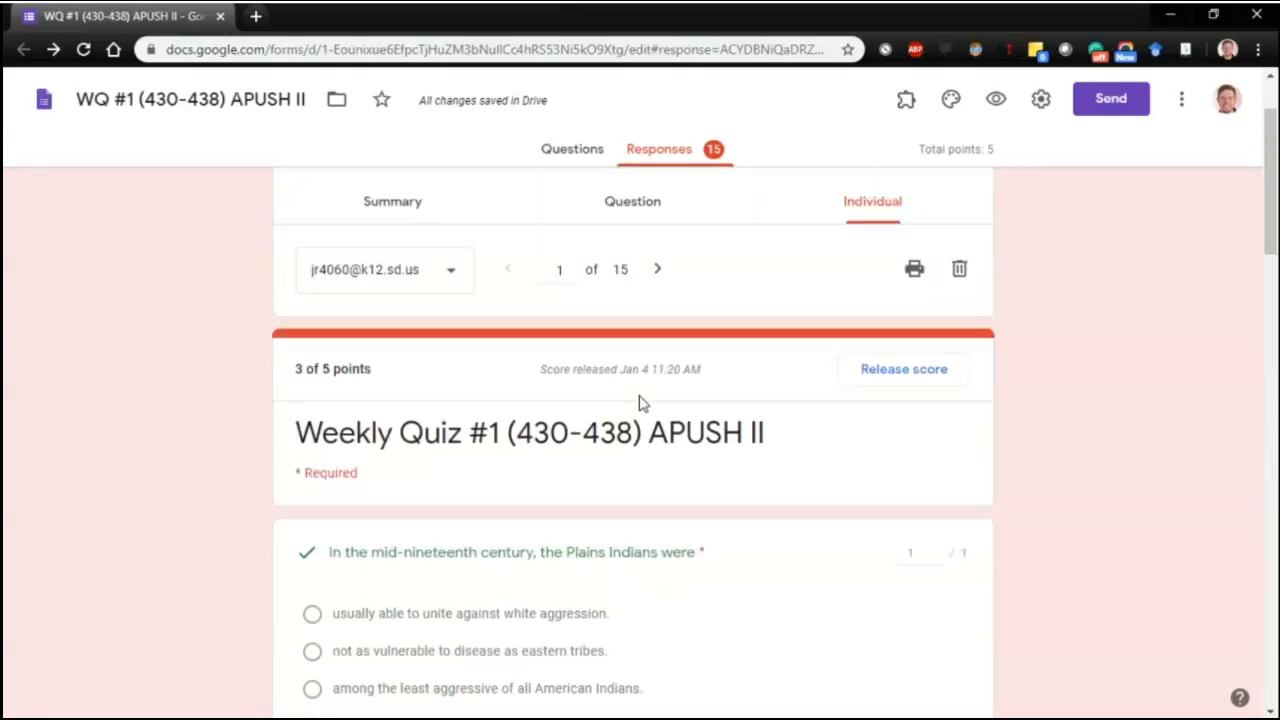
Return to the per-question responses, stop the form from accepting responses and turn accepting responses back on
{"action": "left_click", "coordinate": [604, 320]}
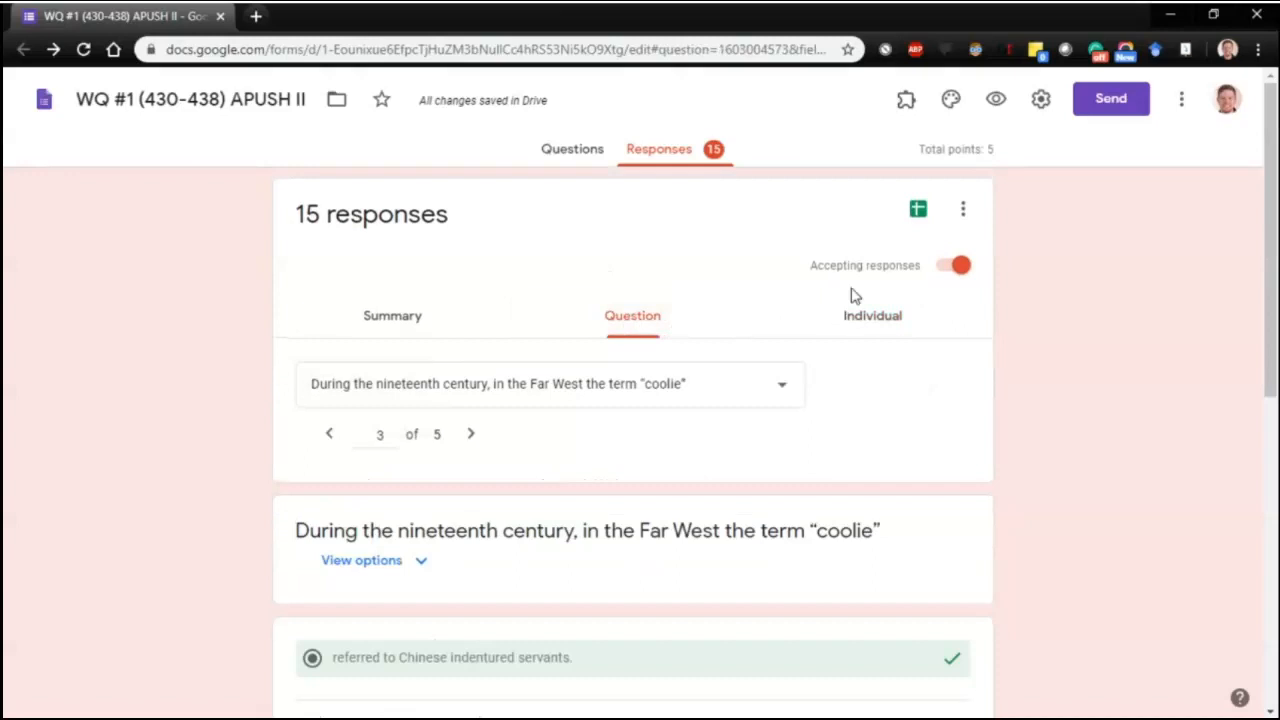
{"action": "left_click", "coordinate": [955, 273]}
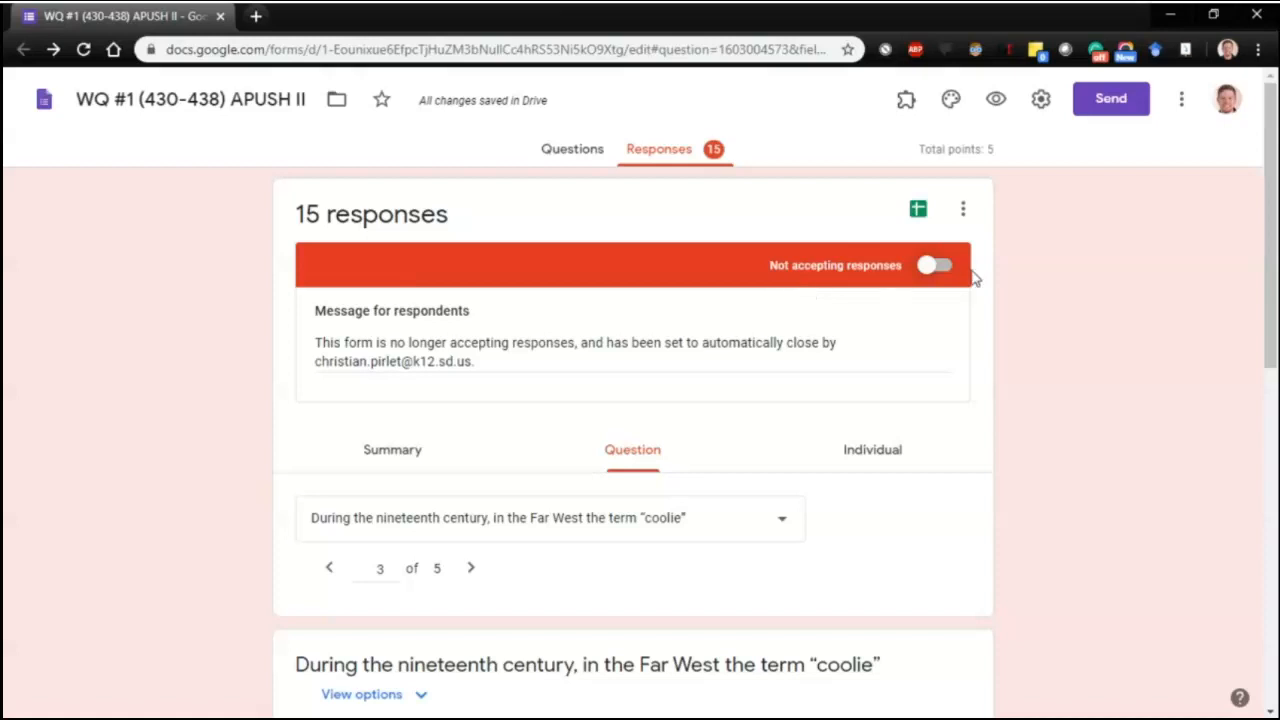
{"action": "left_click", "coordinate": [935, 266]}
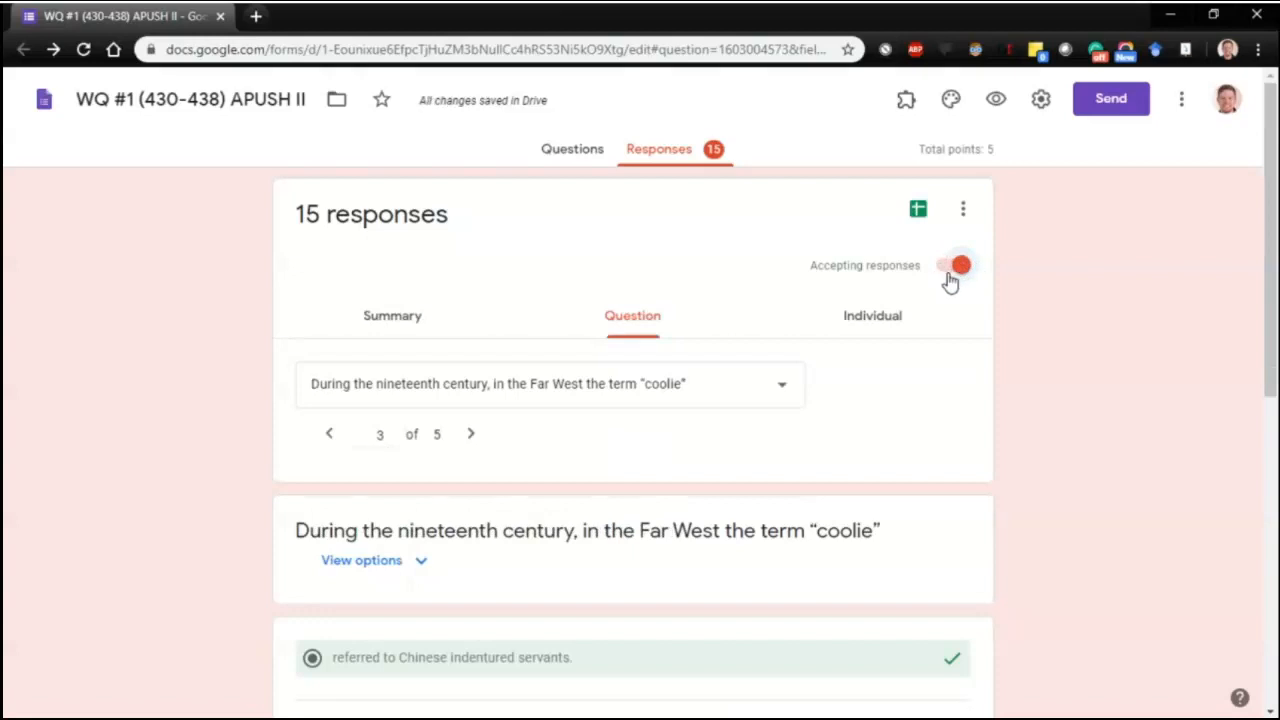
Delete all of the form's responses, confirm the deletion and check the response options once more
{"action": "left_click", "coordinate": [965, 208]}
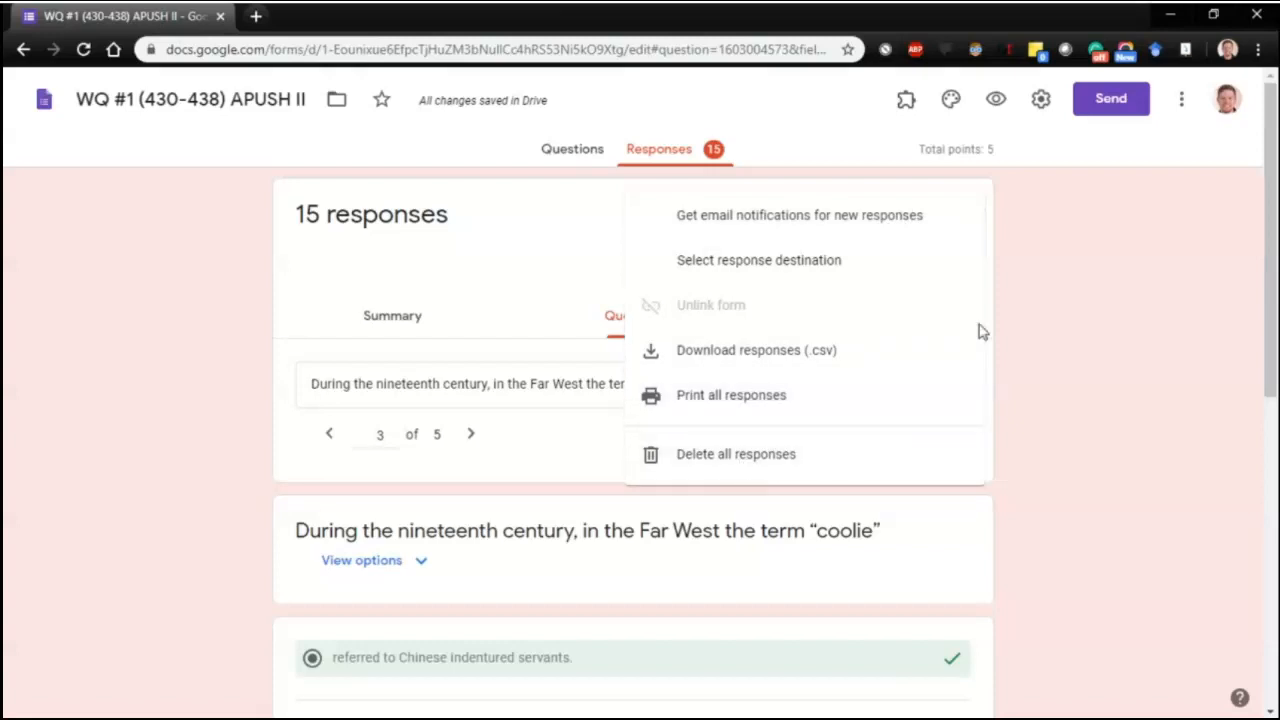
{"action": "left_click", "coordinate": [1006, 322]}
{"action": "left_click", "coordinate": [960, 212]}
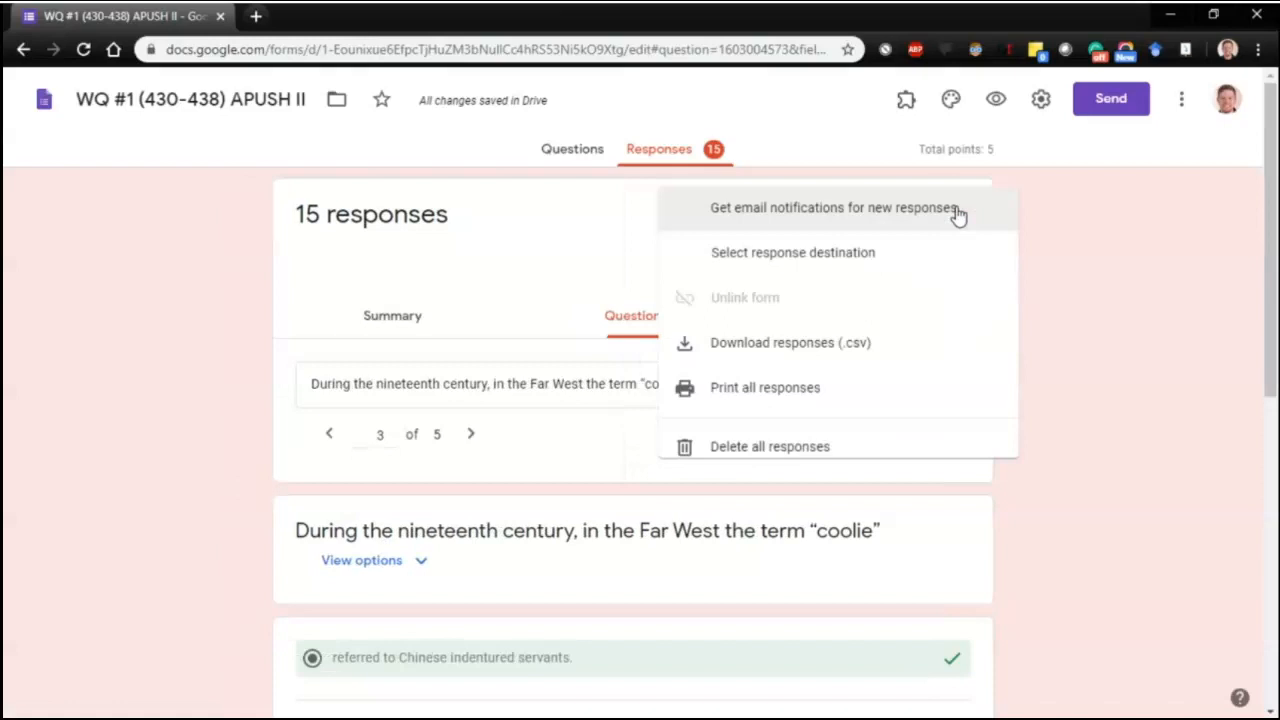
{"action": "left_click", "coordinate": [720, 474]}
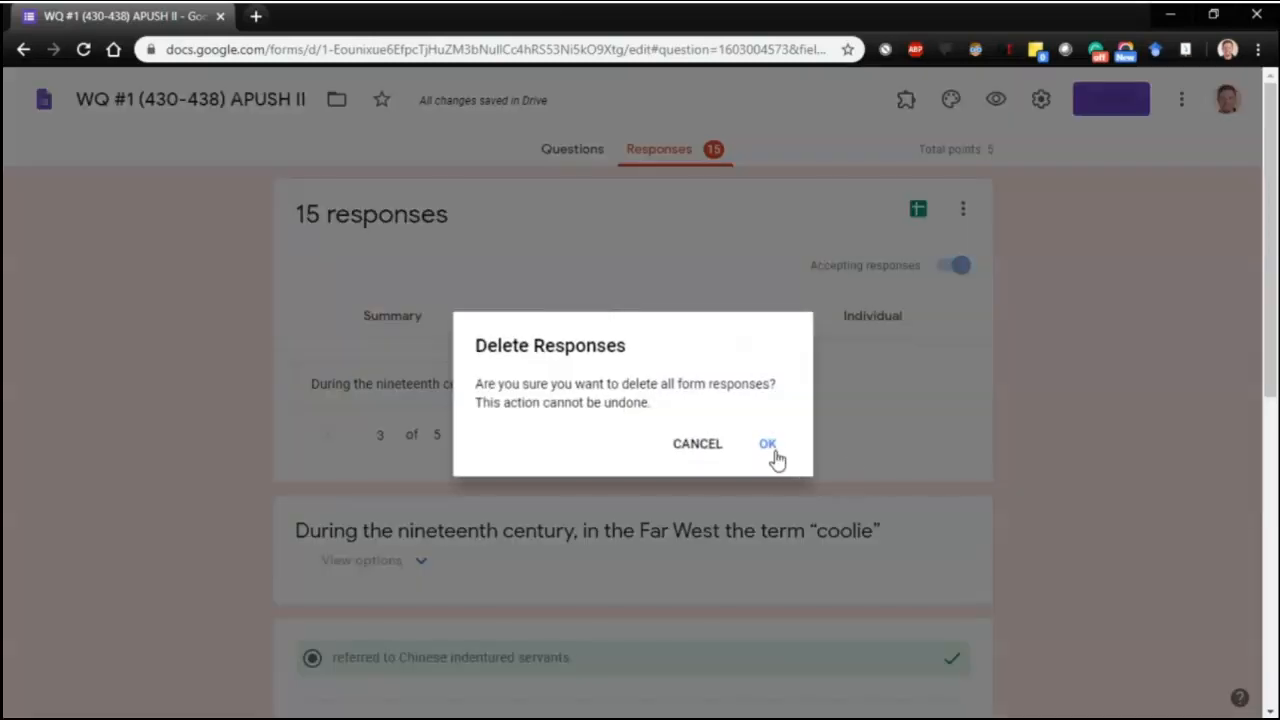
{"action": "left_click", "coordinate": [751, 450]}
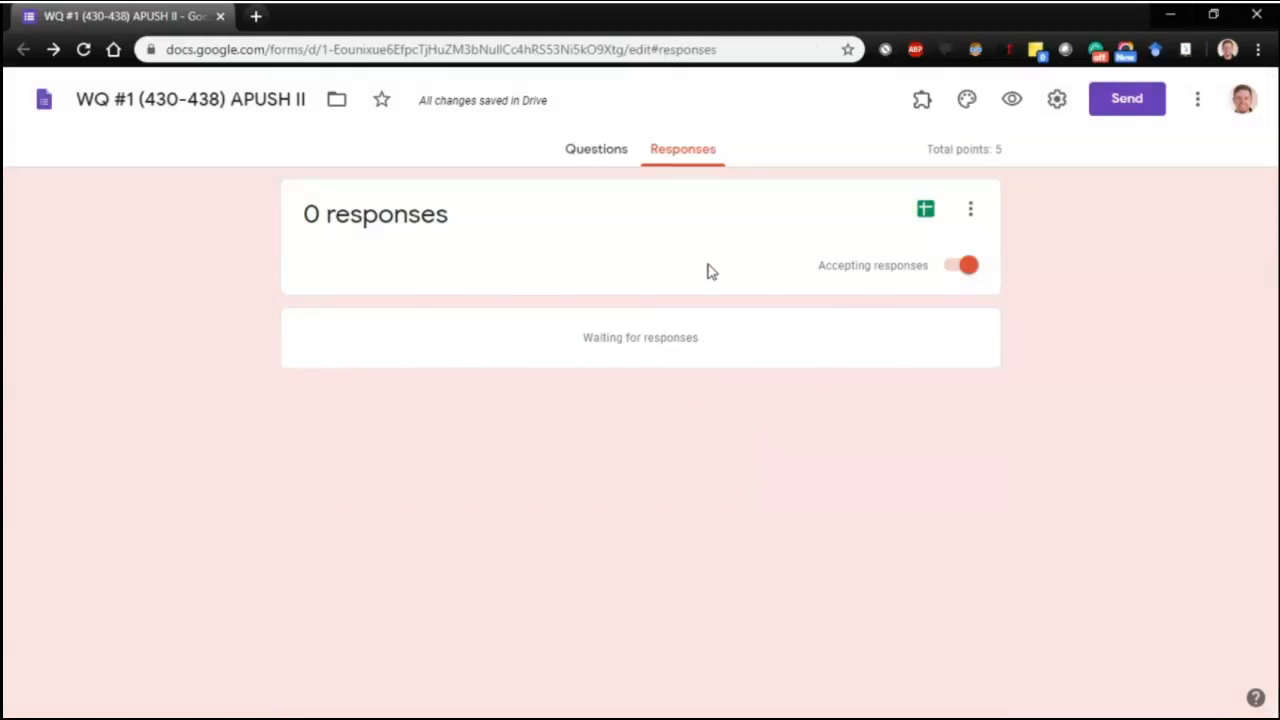
{"action": "left_click", "coordinate": [980, 211]}
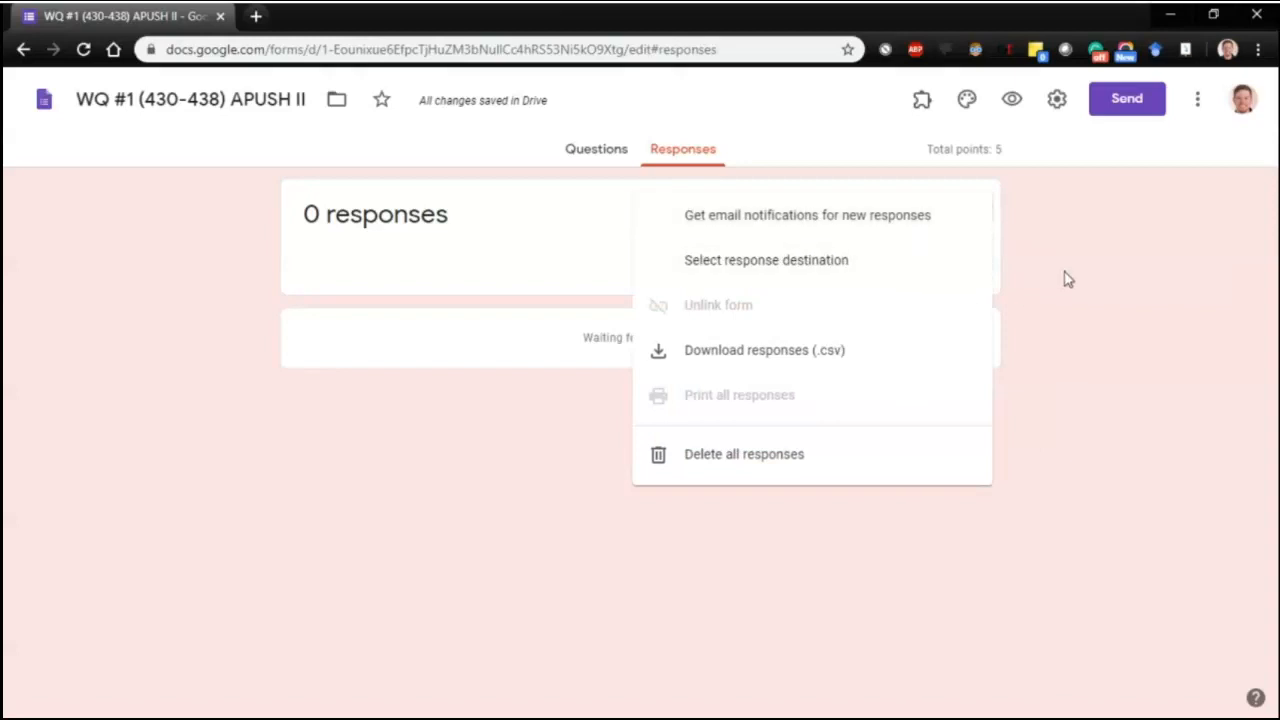
{"action": "left_click", "coordinate": [1068, 279]}
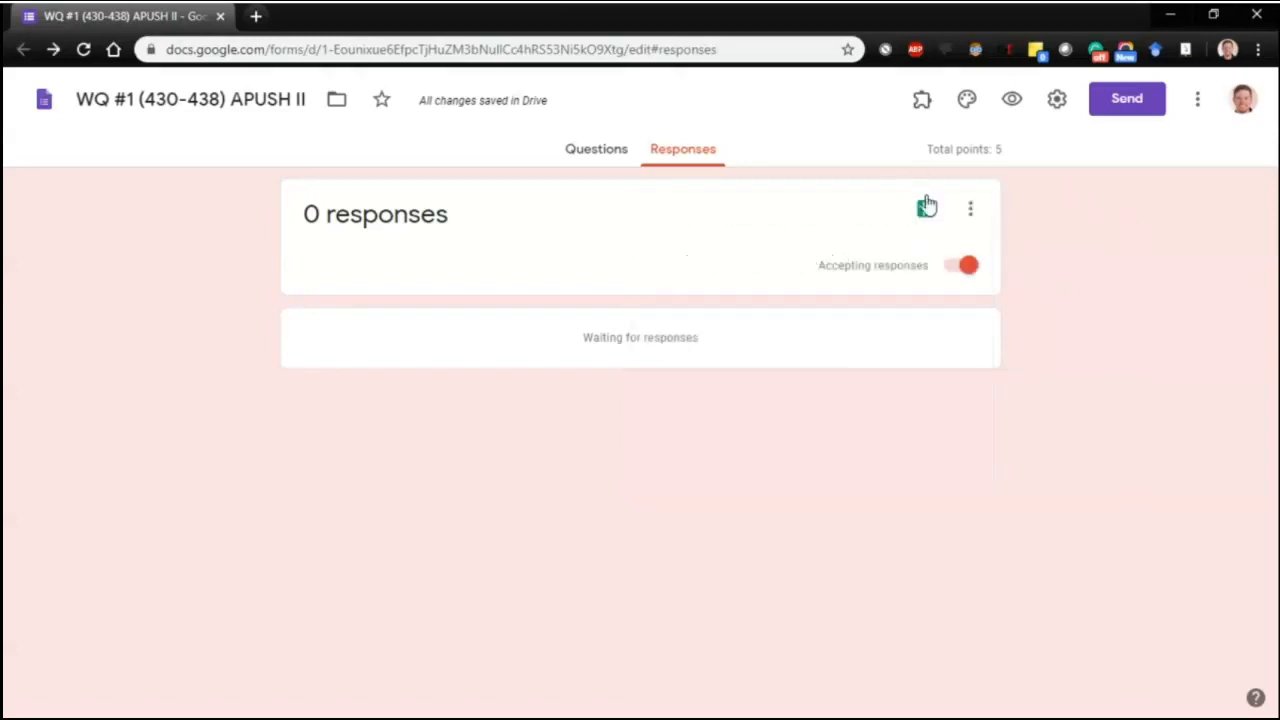
Preview the quiz as a respondent, look through its questions down to the end and close the preview
{"action": "left_click", "coordinate": [1029, 106]}
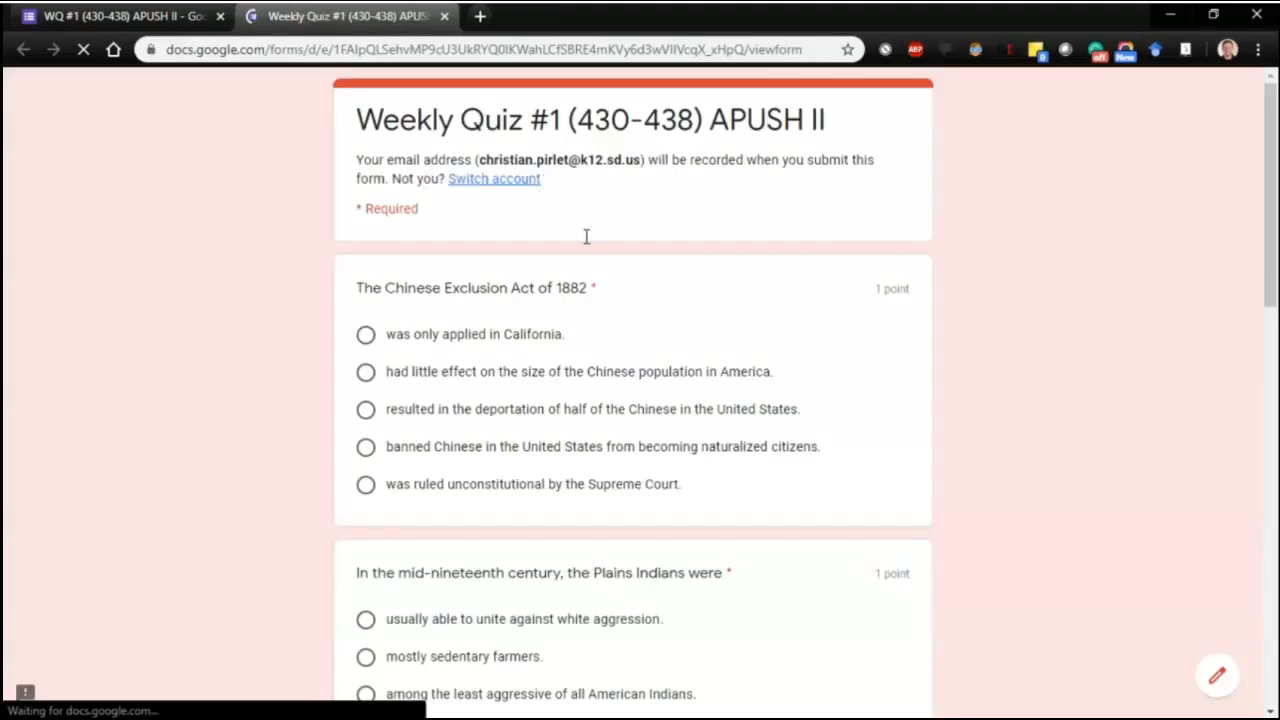
{"action": "scroll", "coordinate": [586, 247], "scroll_direction": "down", "scroll_amount": 20}
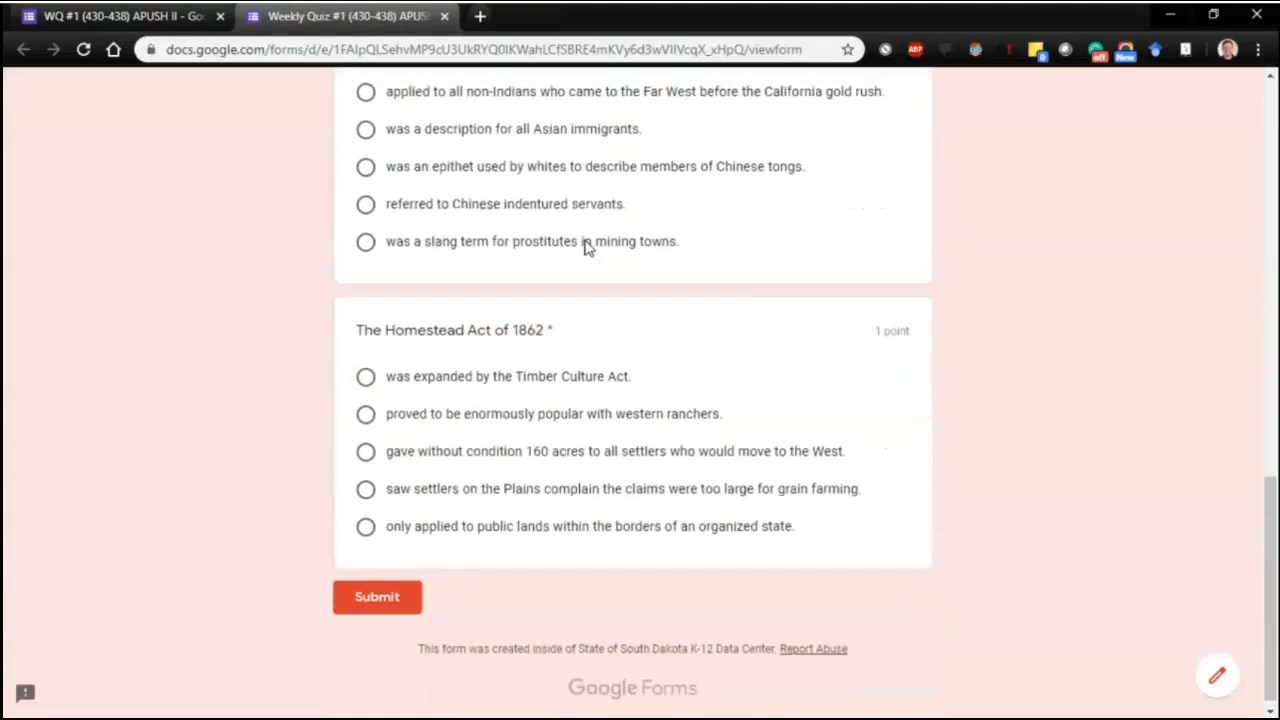
{"action": "left_click", "coordinate": [445, 16]}
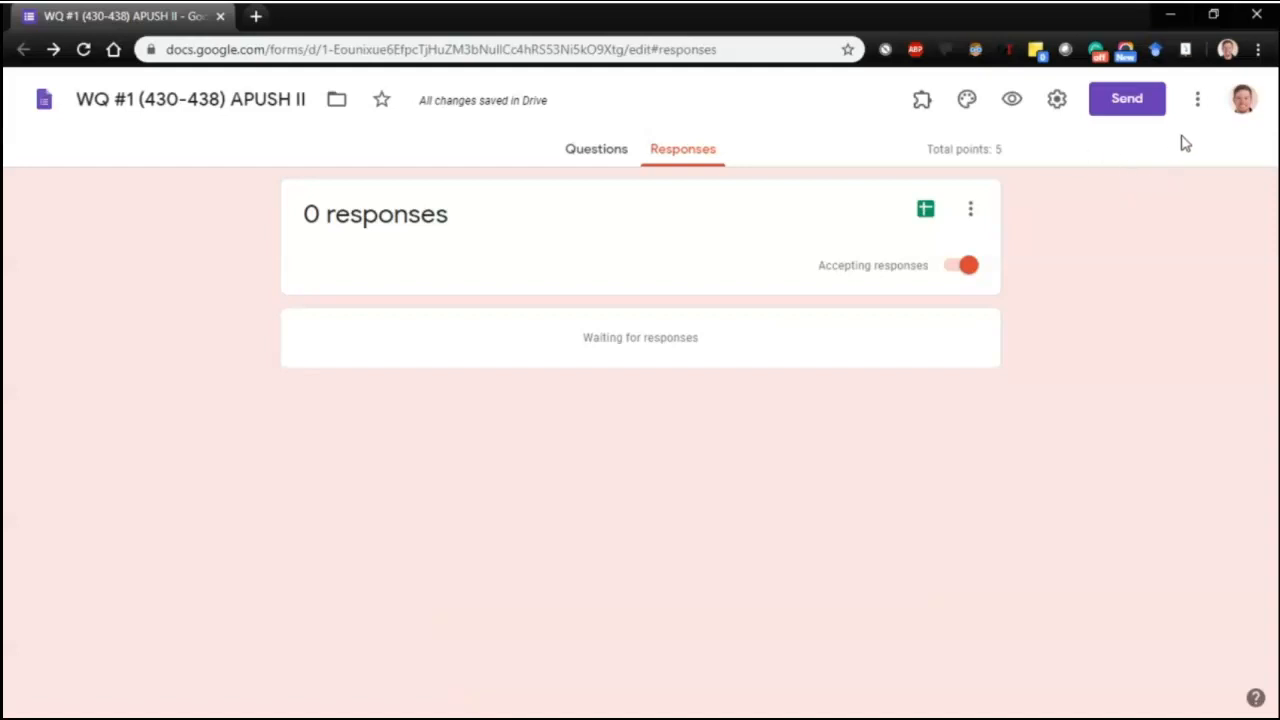
Look over the form's theme options for header image, colours and font style, and close them
{"action": "left_click", "coordinate": [977, 108]}
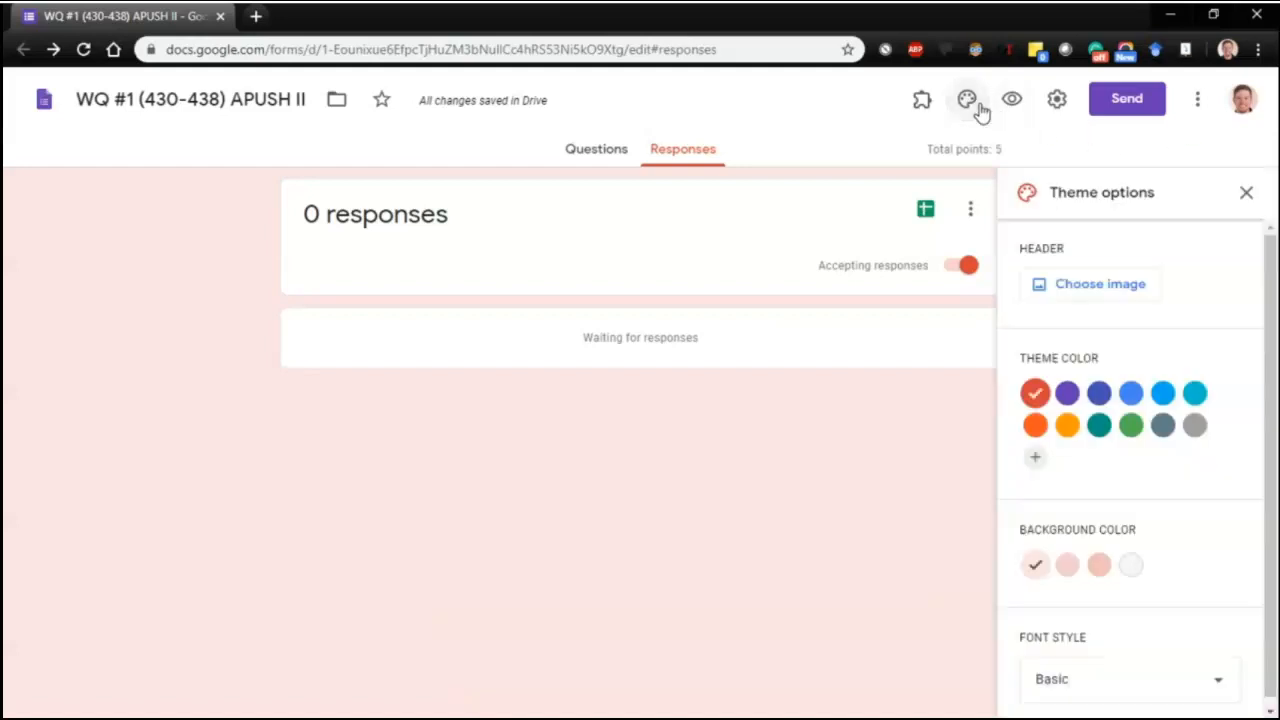
{"action": "scroll", "coordinate": [1185, 270], "scroll_direction": "down", "scroll_amount": 1}
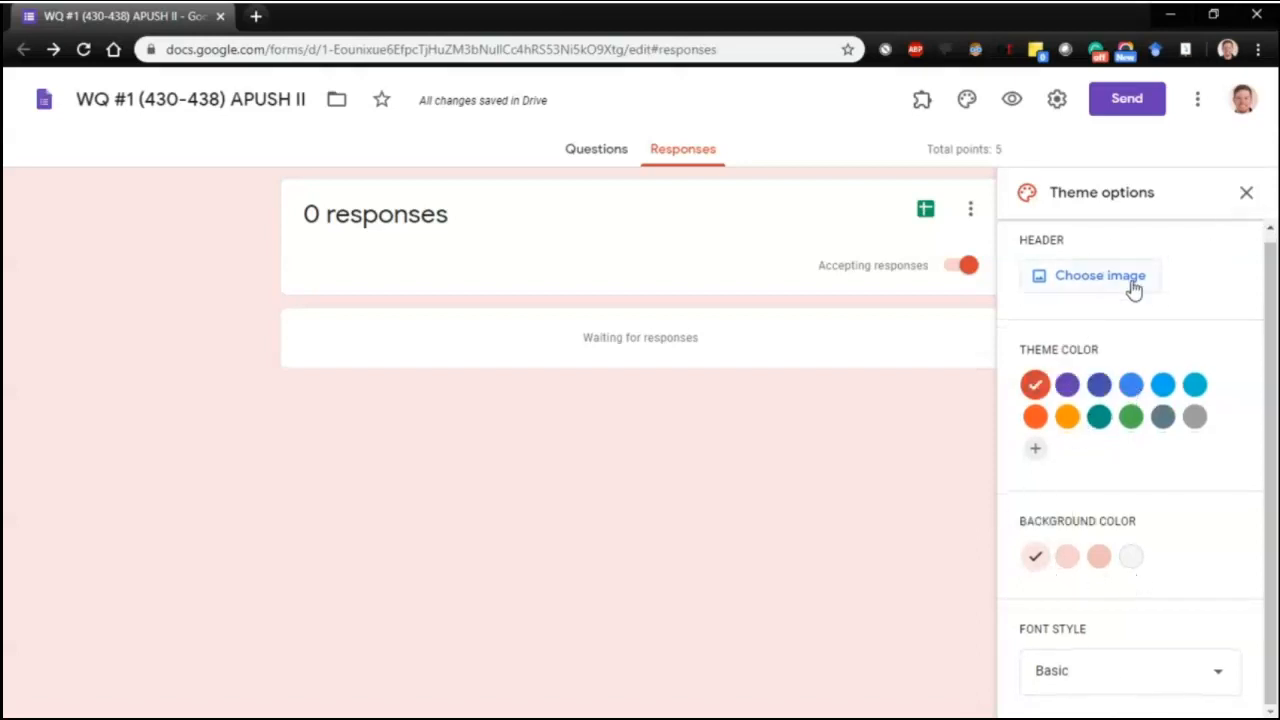
{"action": "left_click", "coordinate": [1241, 191]}
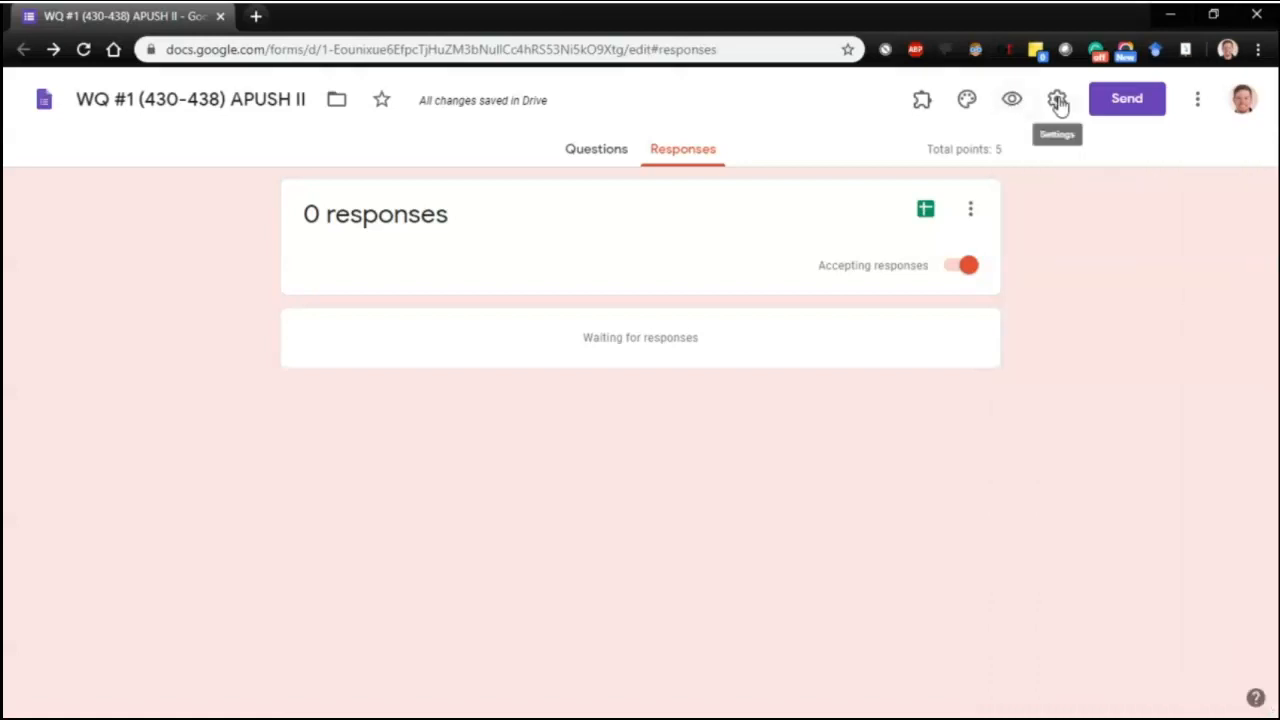
Browse the add-ons available for the form, view the formLimiter details and close the marketplace
{"action": "left_click", "coordinate": [1202, 98]}
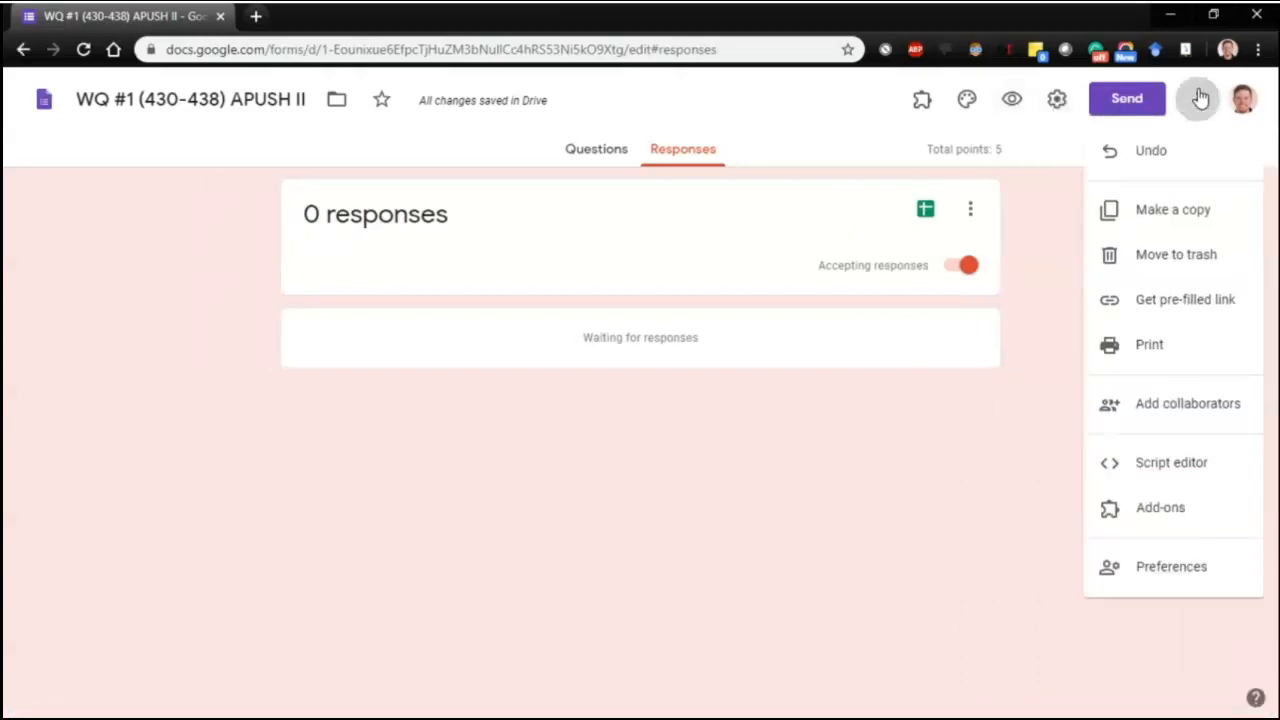
{"action": "left_click", "coordinate": [1217, 490]}
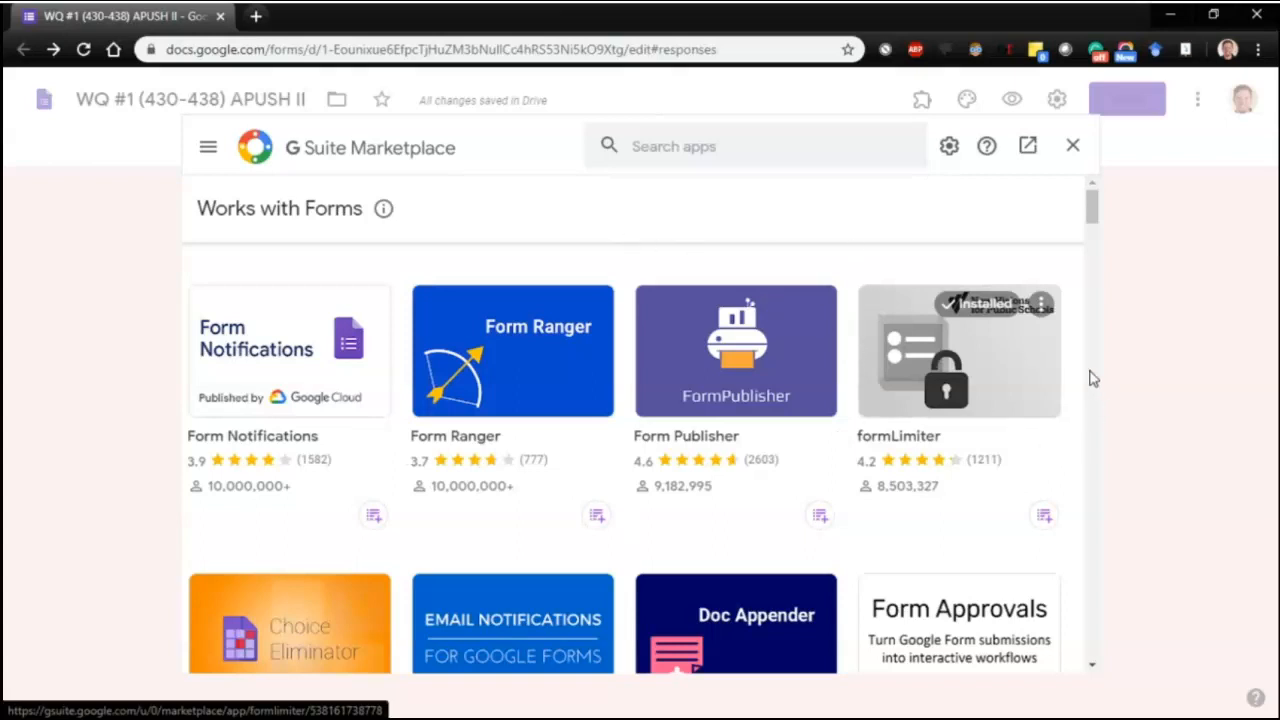
{"action": "scroll", "coordinate": [958, 340], "scroll_direction": "down", "scroll_amount": 1}
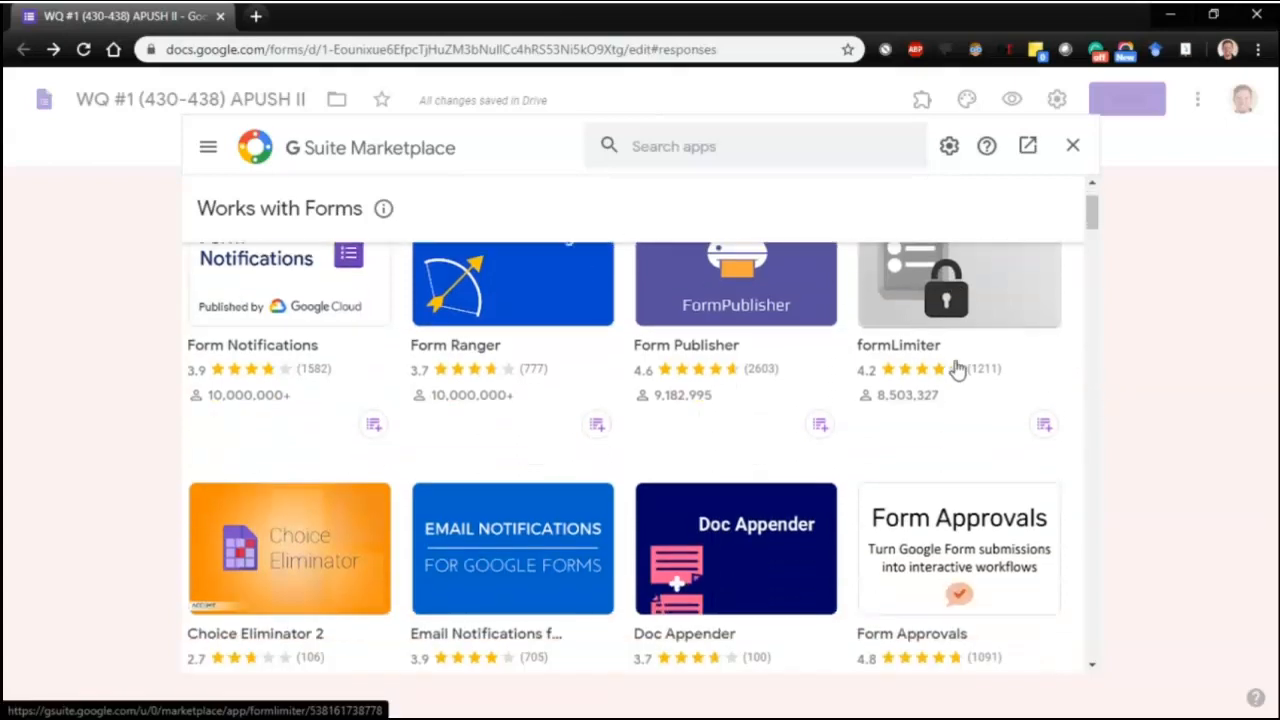
{"action": "scroll", "coordinate": [960, 320], "scroll_direction": "up", "scroll_amount": 1}
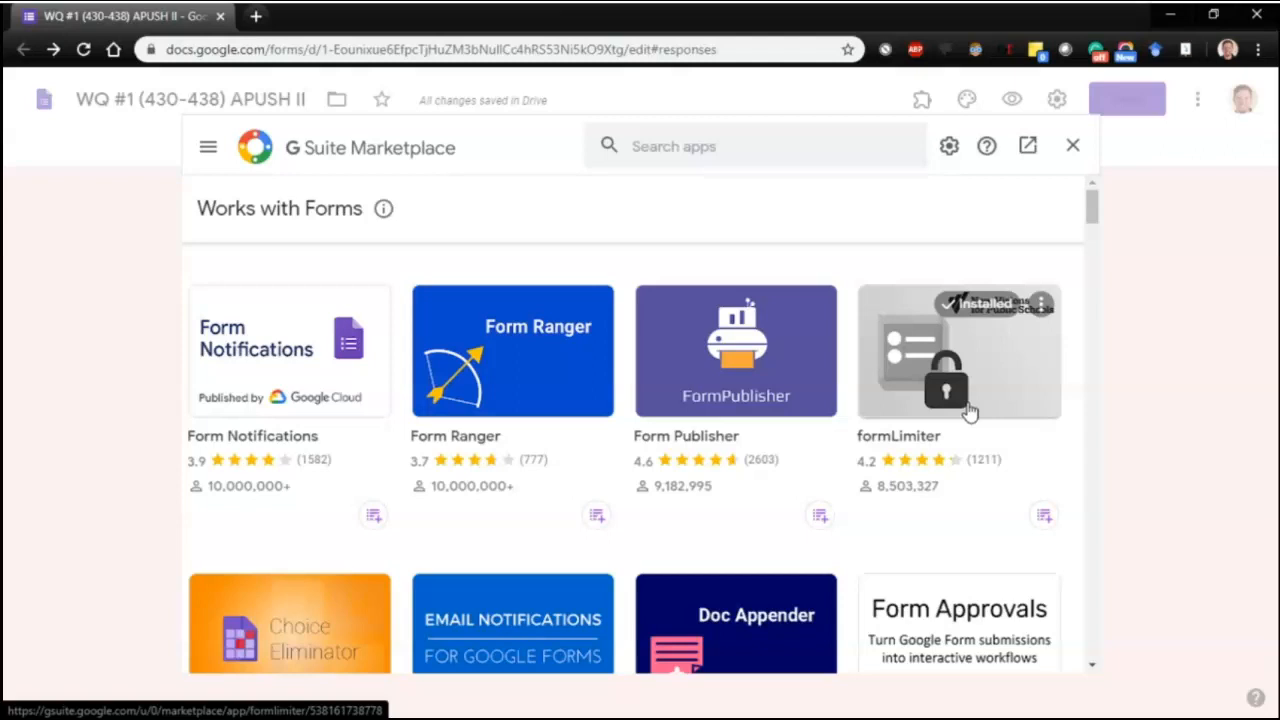
{"action": "left_click", "coordinate": [954, 358]}
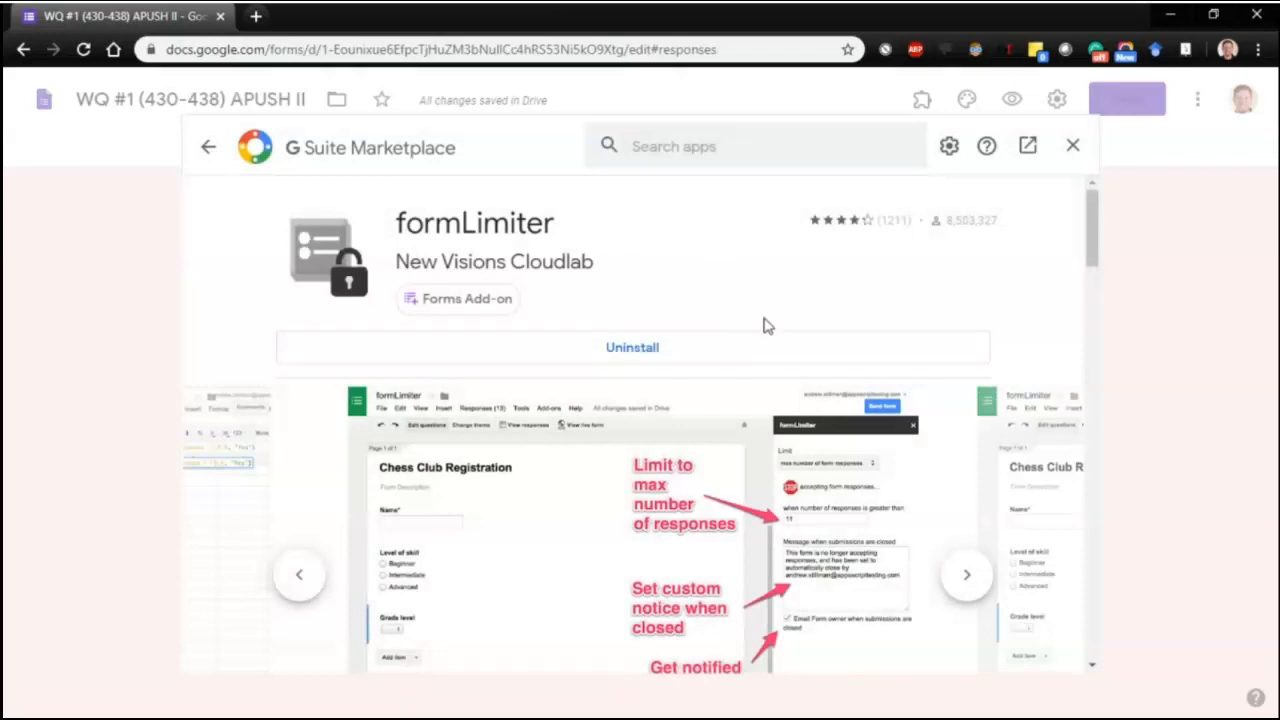
{"action": "left_click", "coordinate": [1071, 150]}
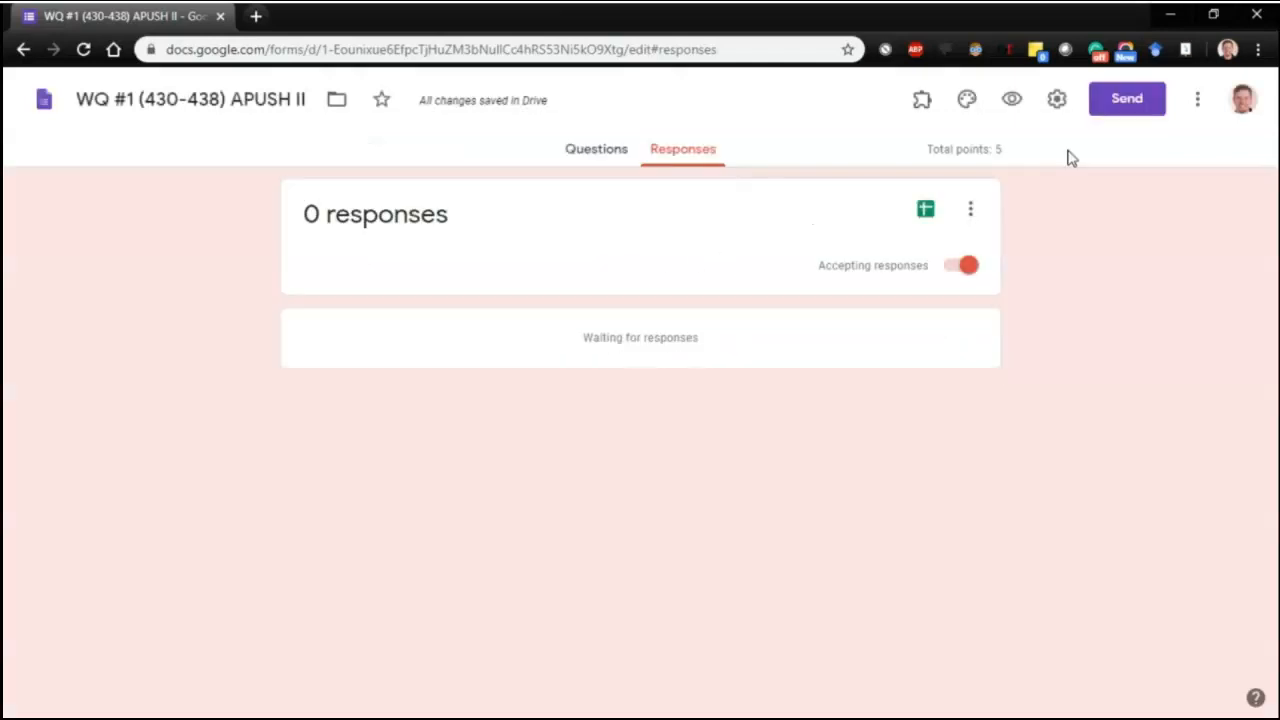
{"action": "left_click", "coordinate": [922, 104]}
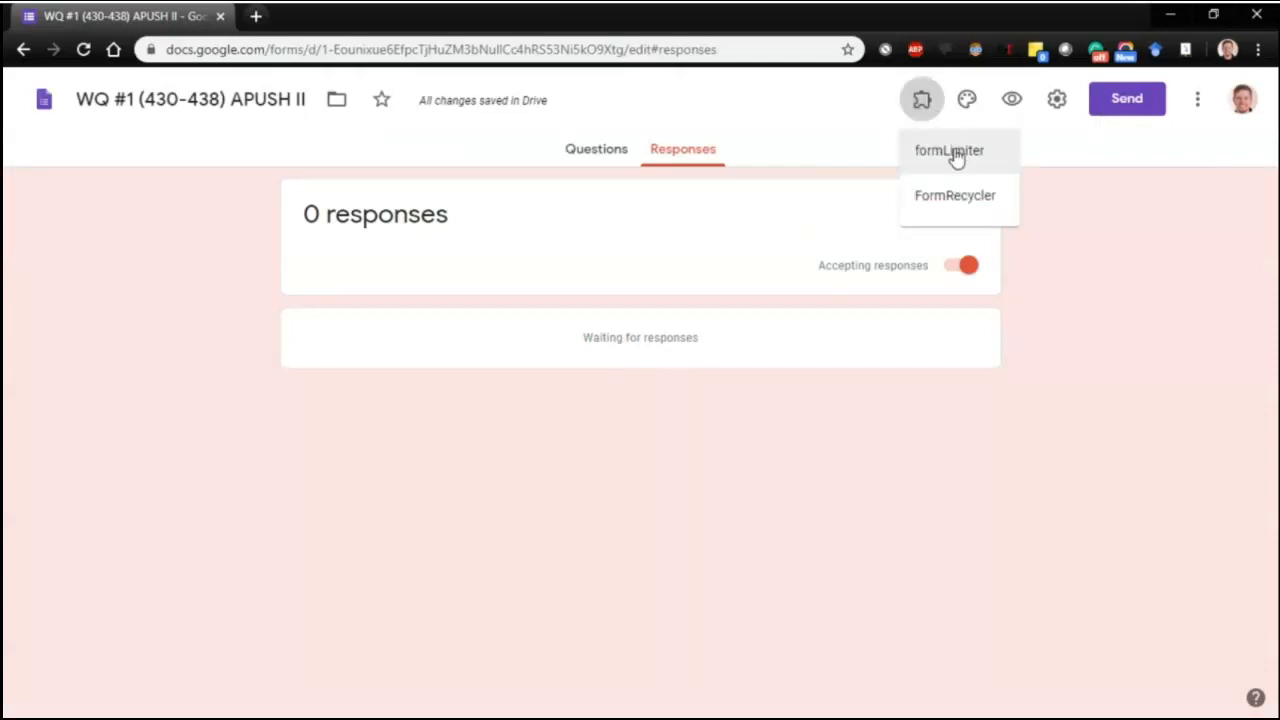
{"action": "left_click", "coordinate": [952, 152]}
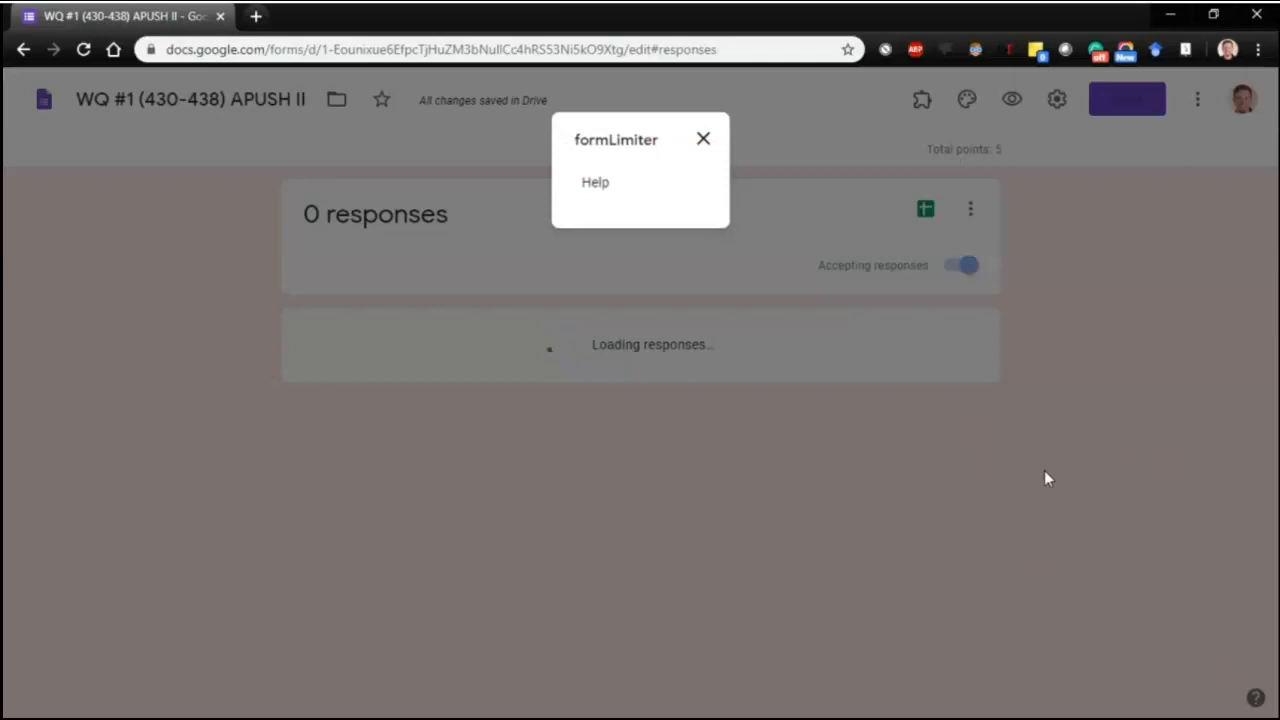
{"action": "left_click", "coordinate": [702, 140]}
{"action": "left_click", "coordinate": [598, 146]}
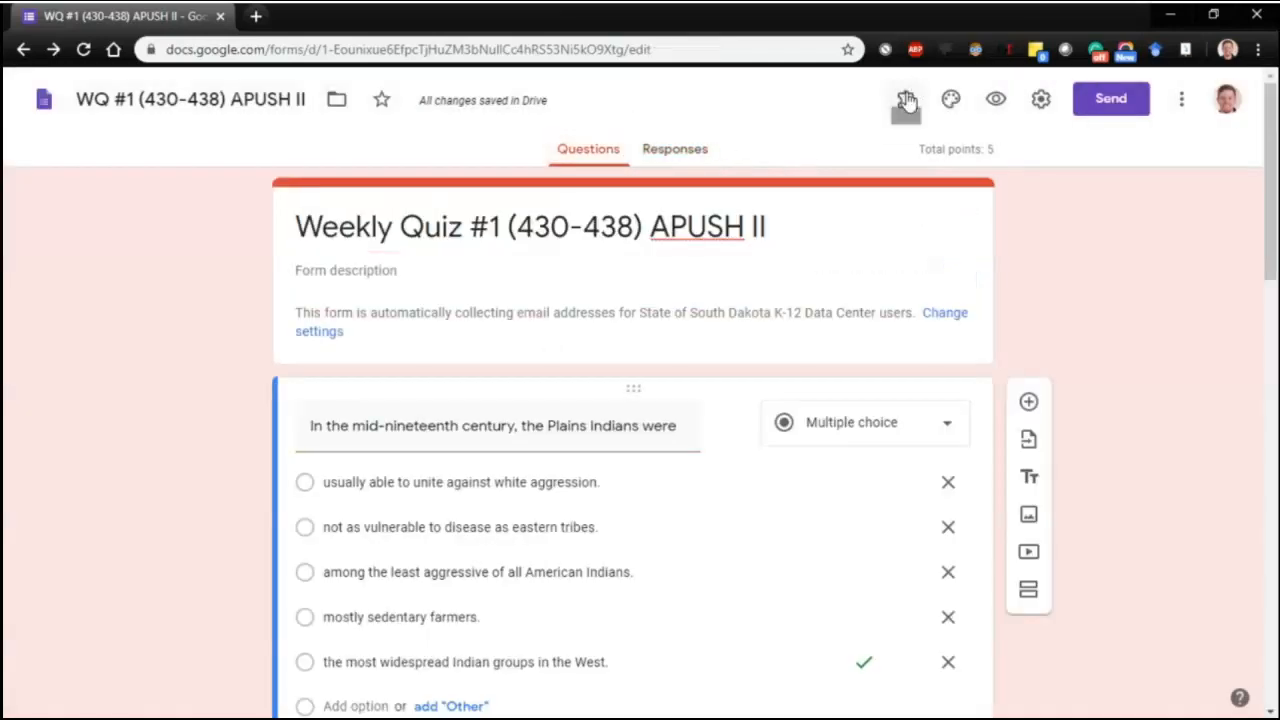
{"action": "left_click", "coordinate": [905, 99]}
{"action": "left_click", "coordinate": [928, 150]}
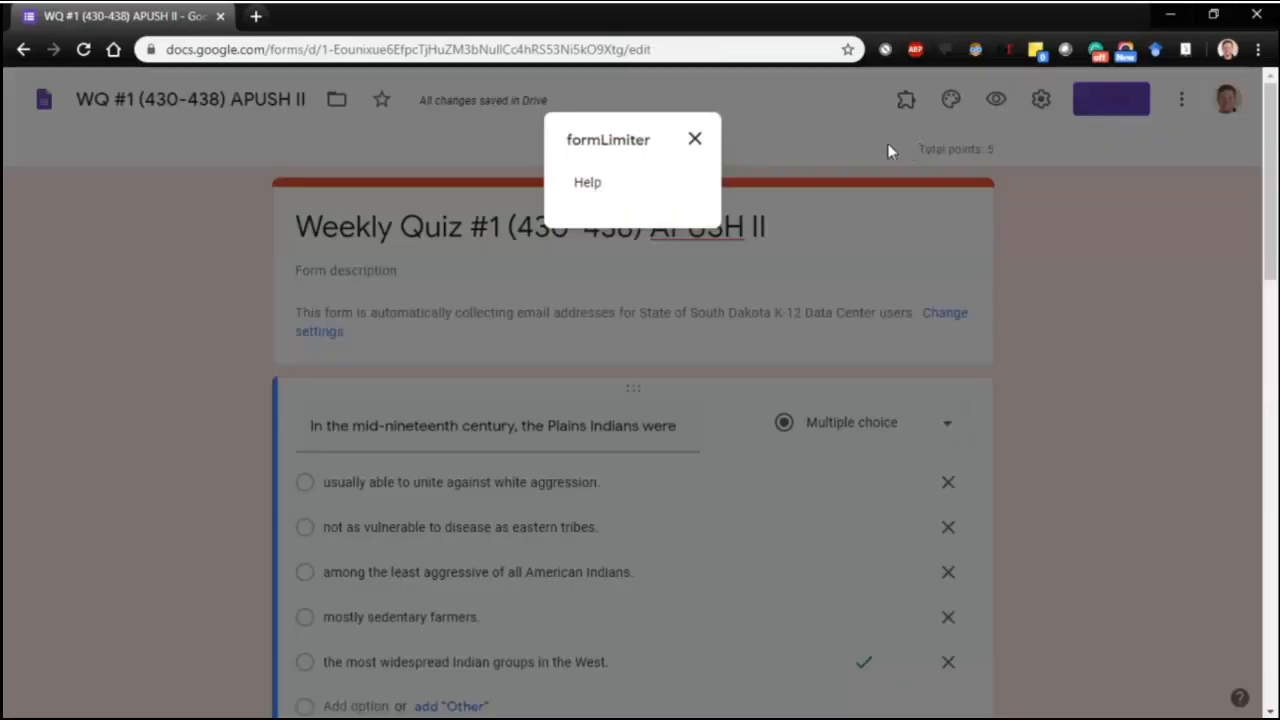
{"action": "left_click", "coordinate": [695, 140]}
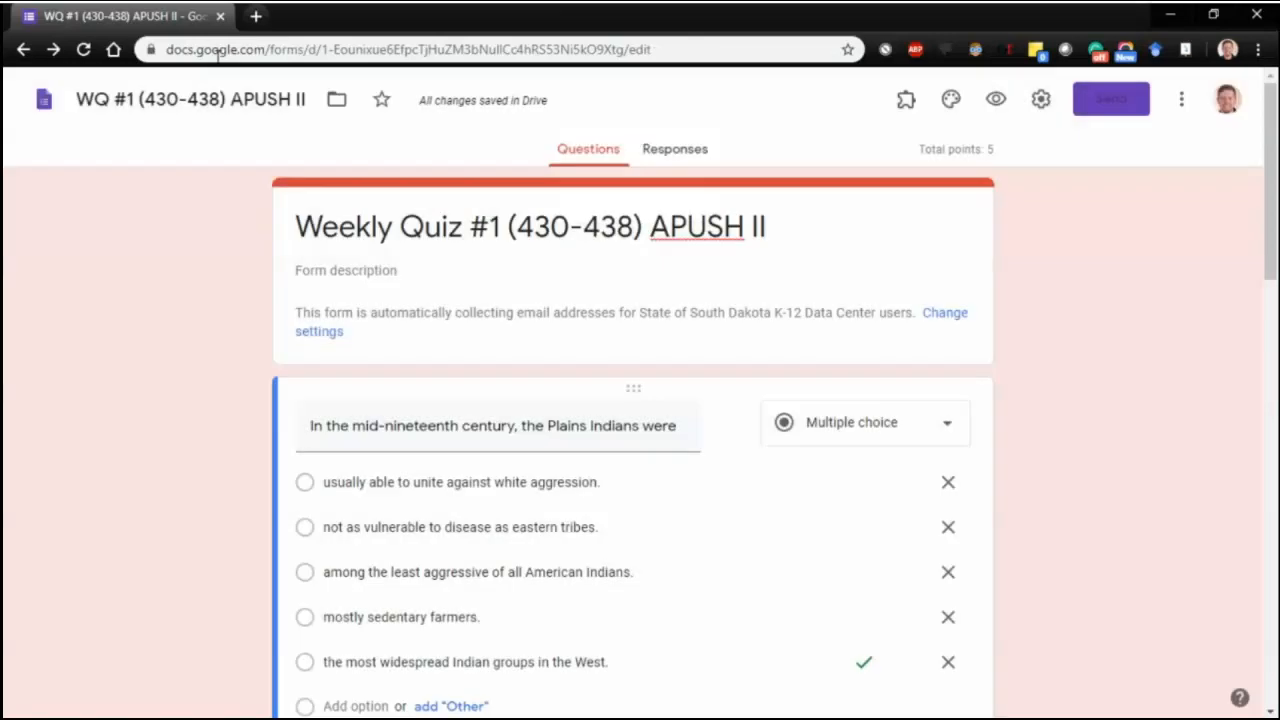
Reload the form and open the limit settings of the formLimiter add-on
{"action": "left_click", "coordinate": [84, 52]}
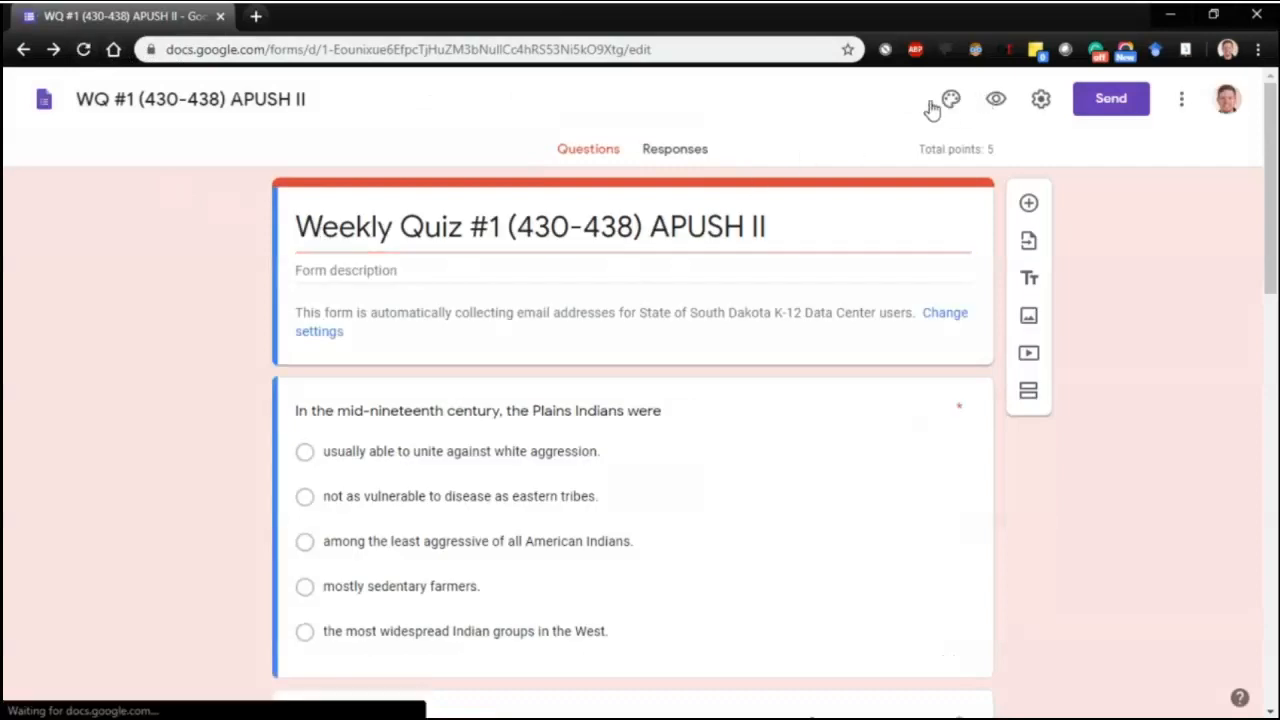
{"action": "left_click", "coordinate": [907, 103]}
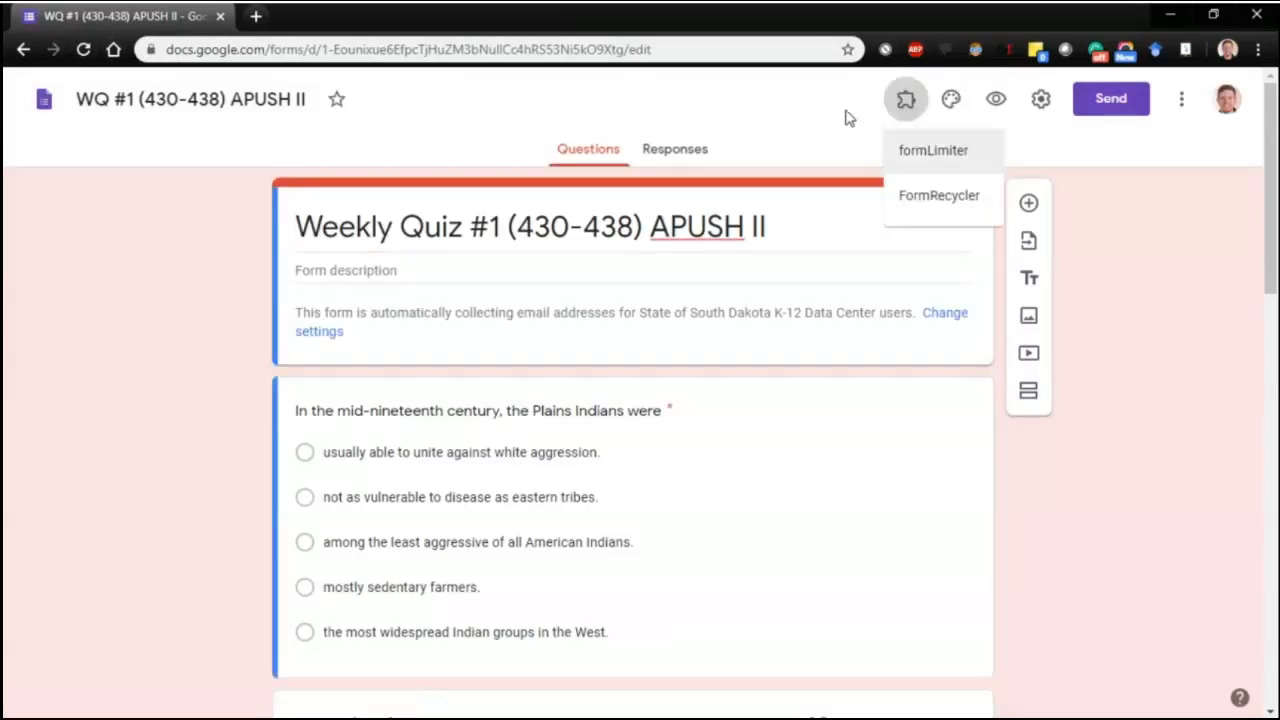
{"action": "left_click", "coordinate": [903, 106]}
{"action": "left_click", "coordinate": [916, 150]}
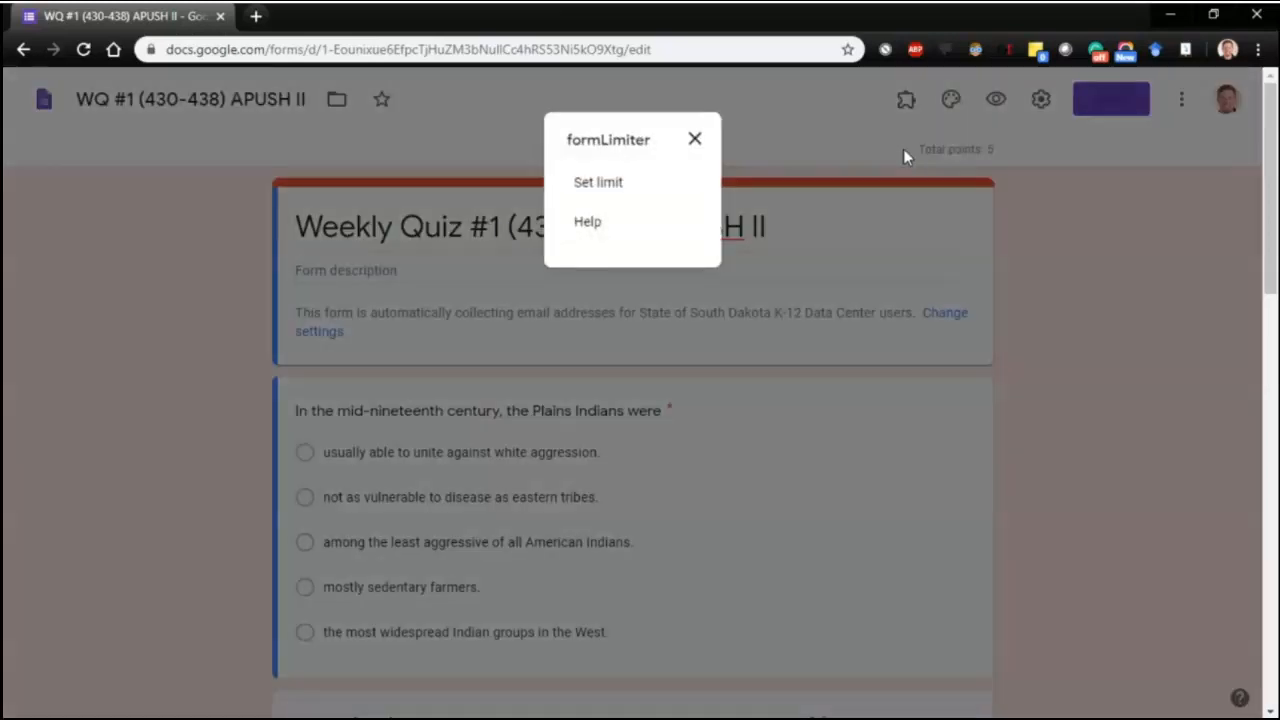
{"action": "left_click", "coordinate": [620, 188]}
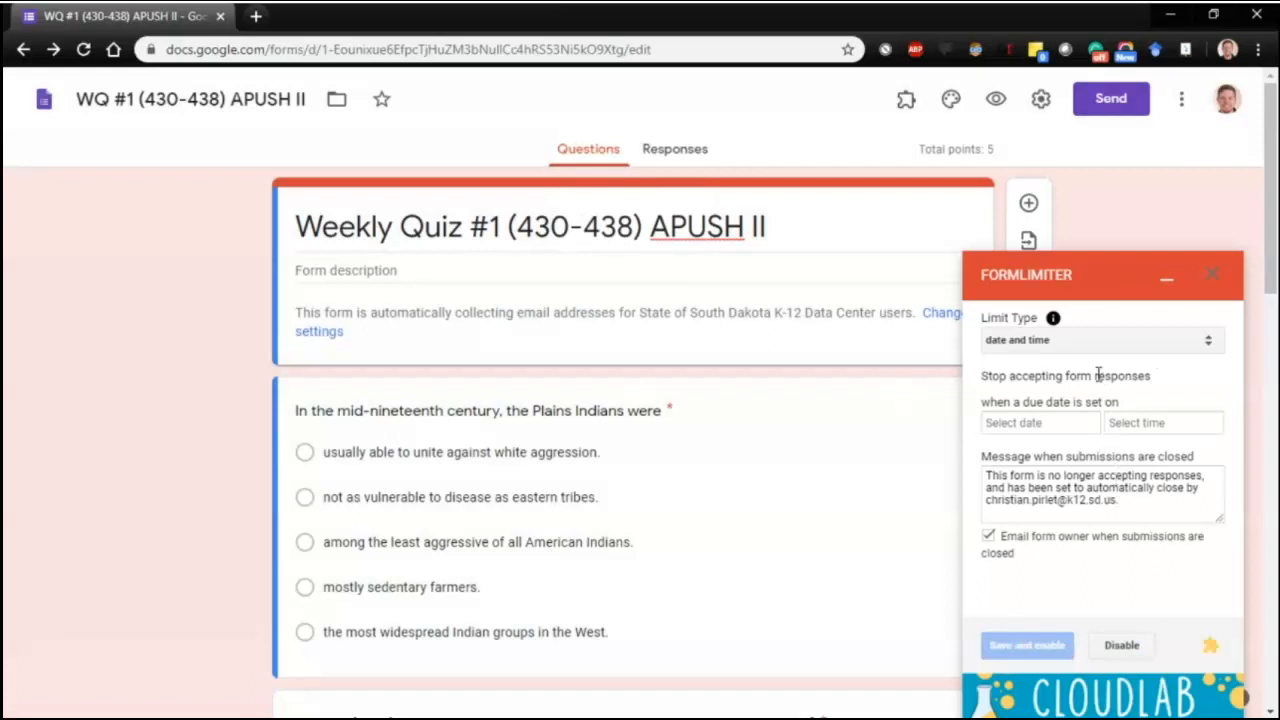
Keep the formLimiter limit type on date and time and set the due date to 04/03/2020
{"action": "left_click", "coordinate": [1093, 350]}
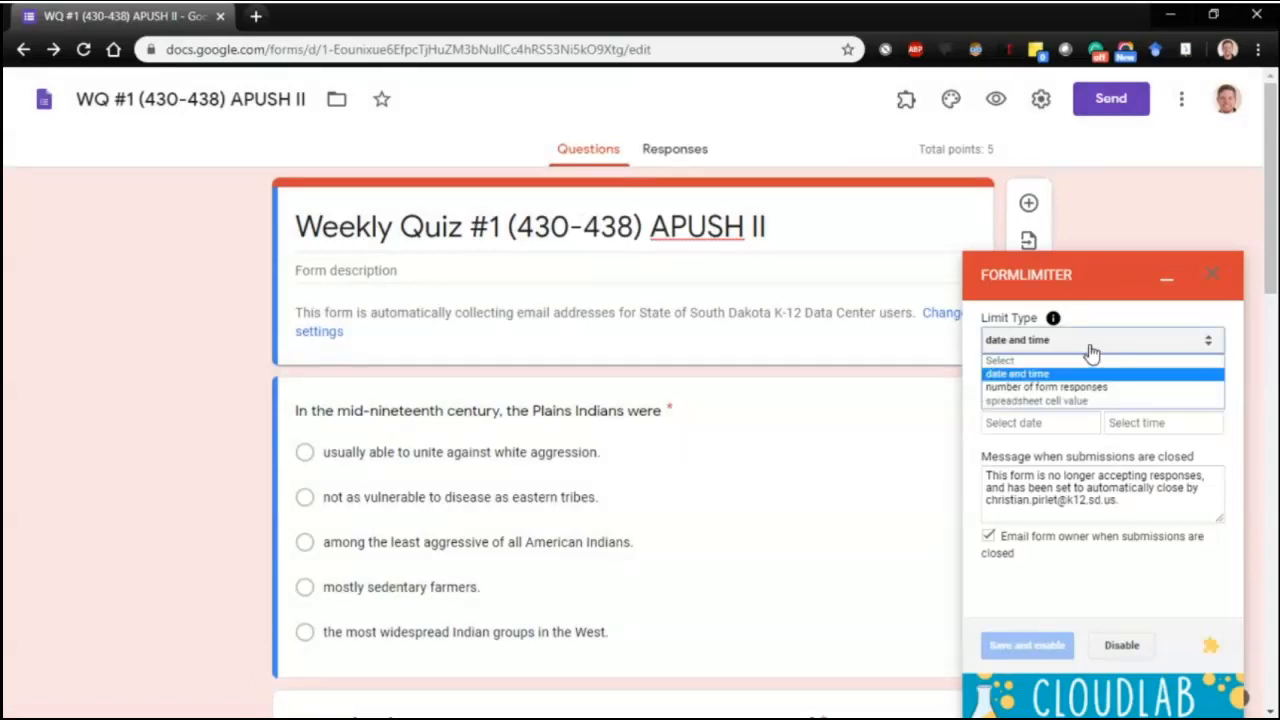
{"action": "left_click", "coordinate": [1091, 350]}
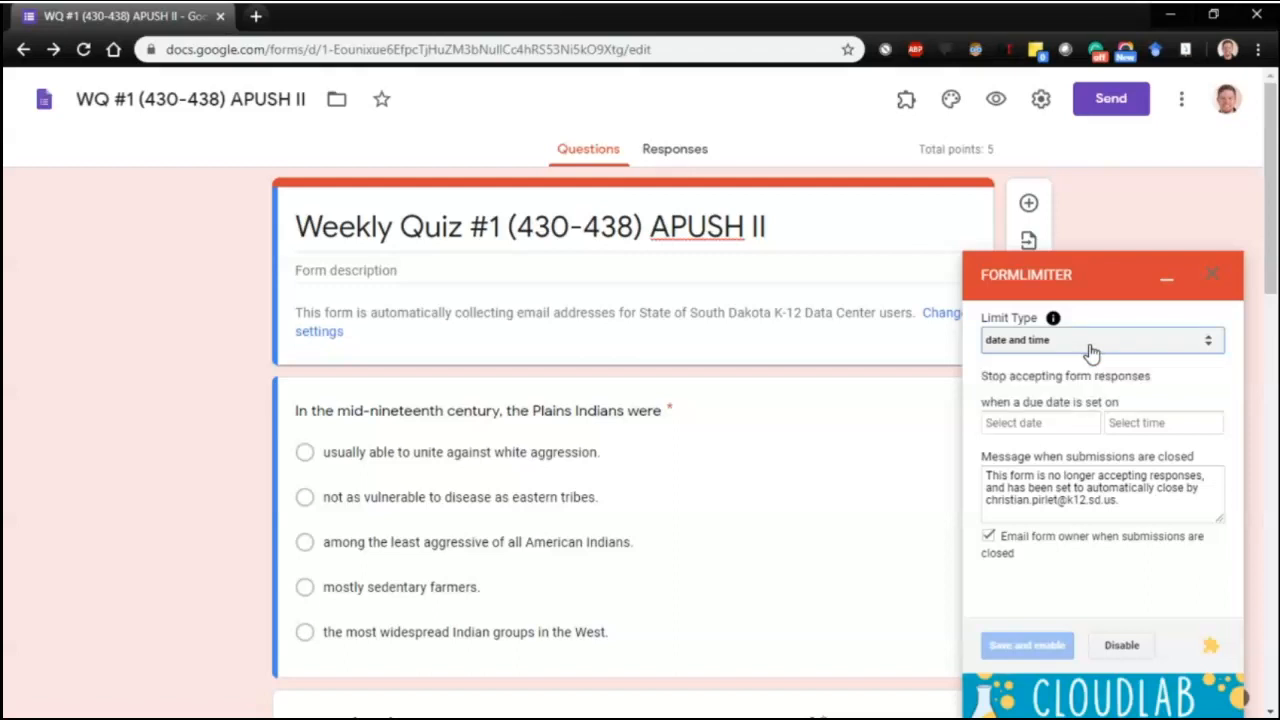
{"action": "left_click", "coordinate": [1048, 430]}
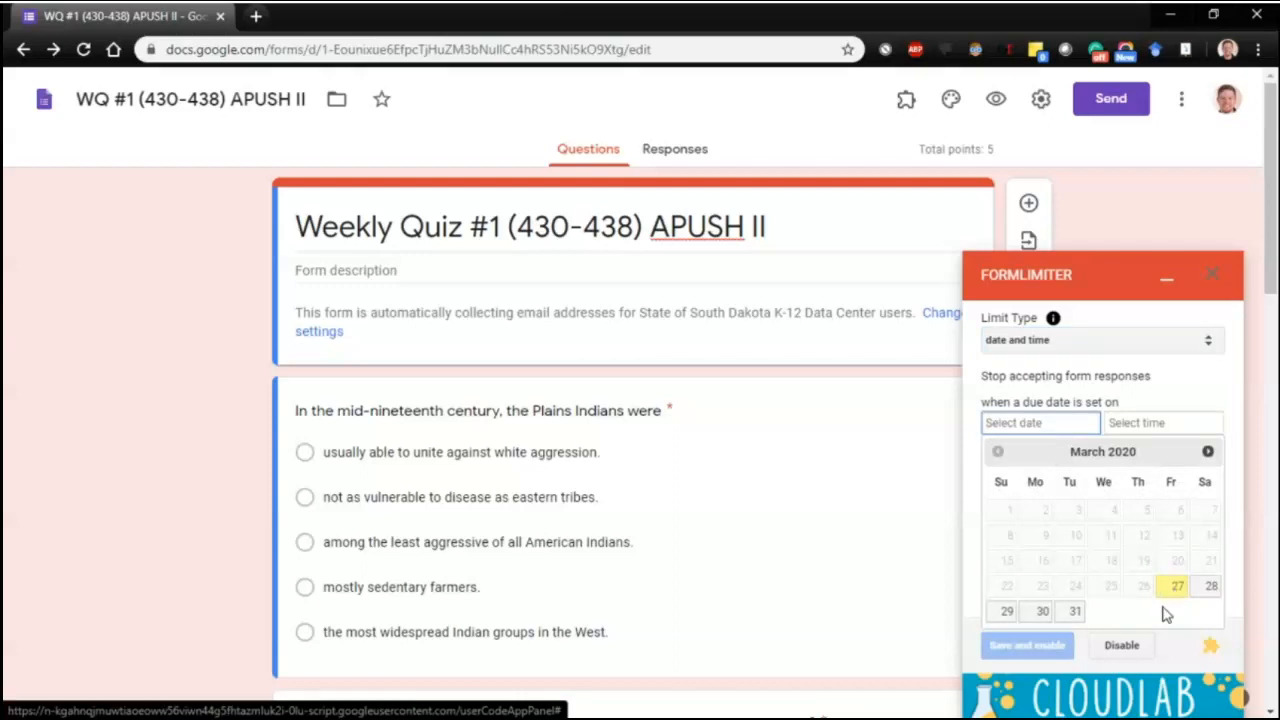
{"action": "left_click", "coordinate": [1208, 452]}
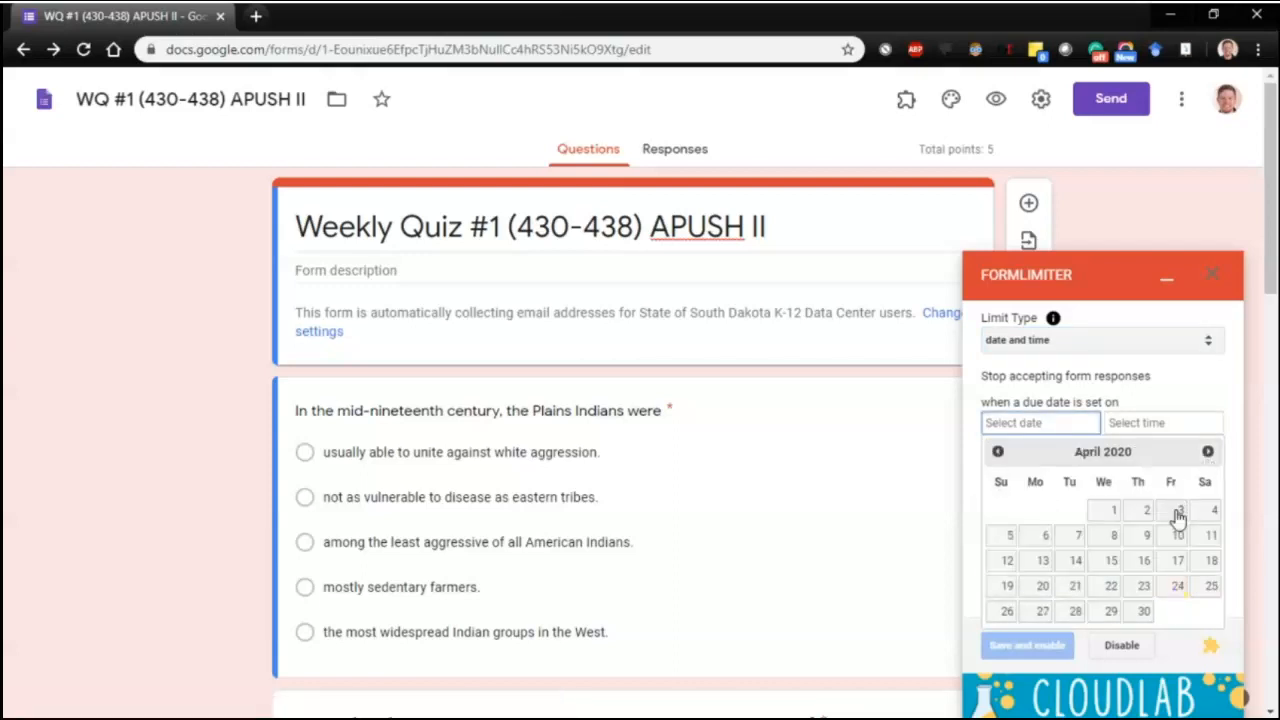
{"action": "left_click", "coordinate": [1178, 512]}
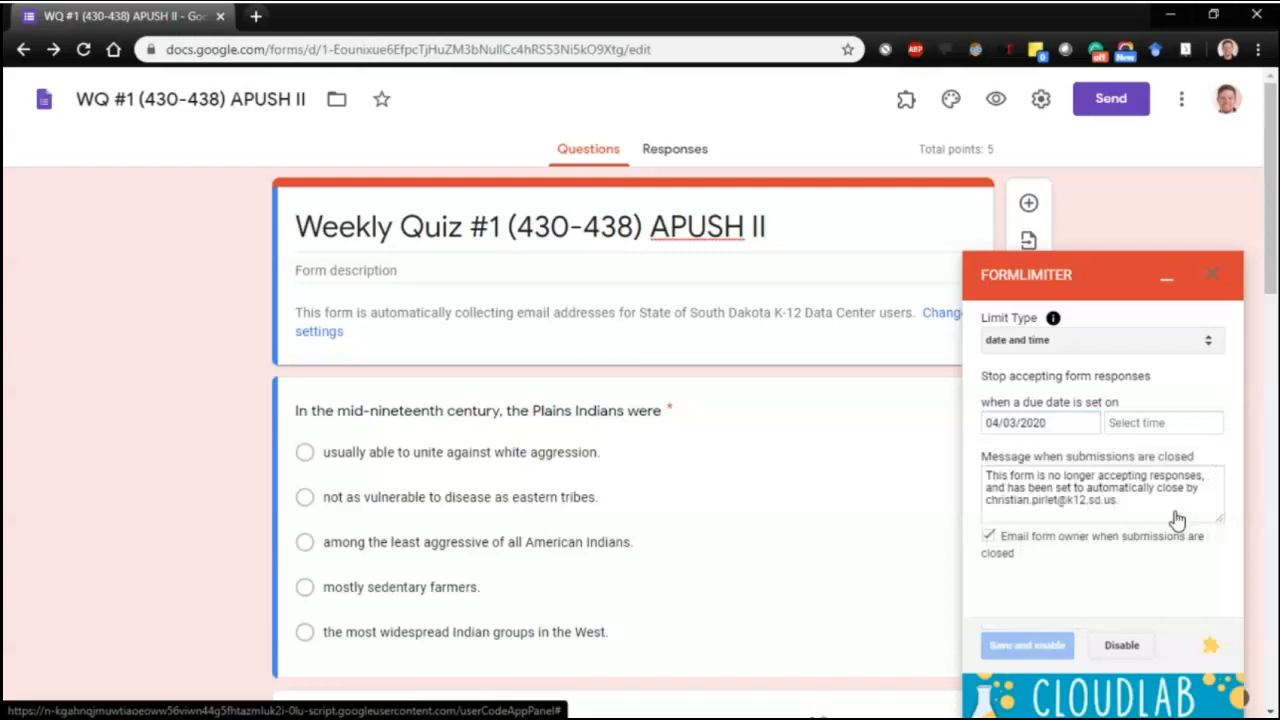
Set the closing time to 12:00 PM, with the form owner's email notice off, and save and enable the limit
{"action": "left_click", "coordinate": [1148, 428]}
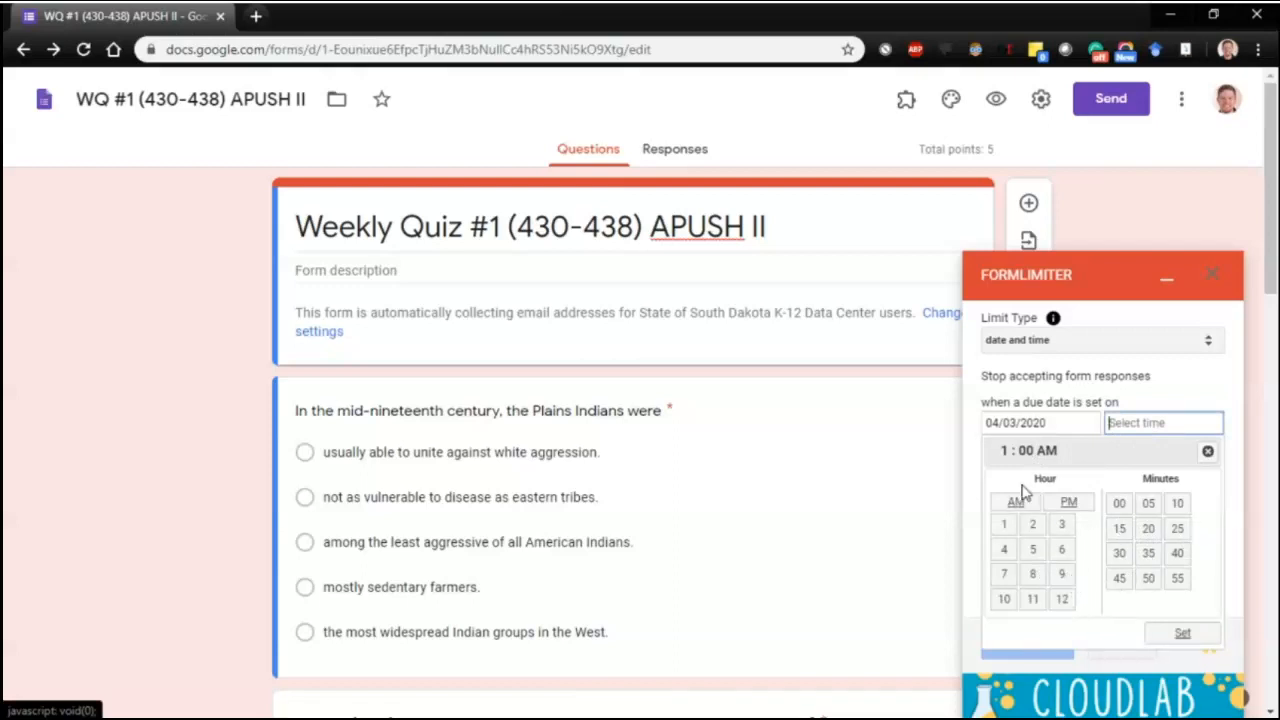
{"action": "left_click", "coordinate": [1064, 601]}
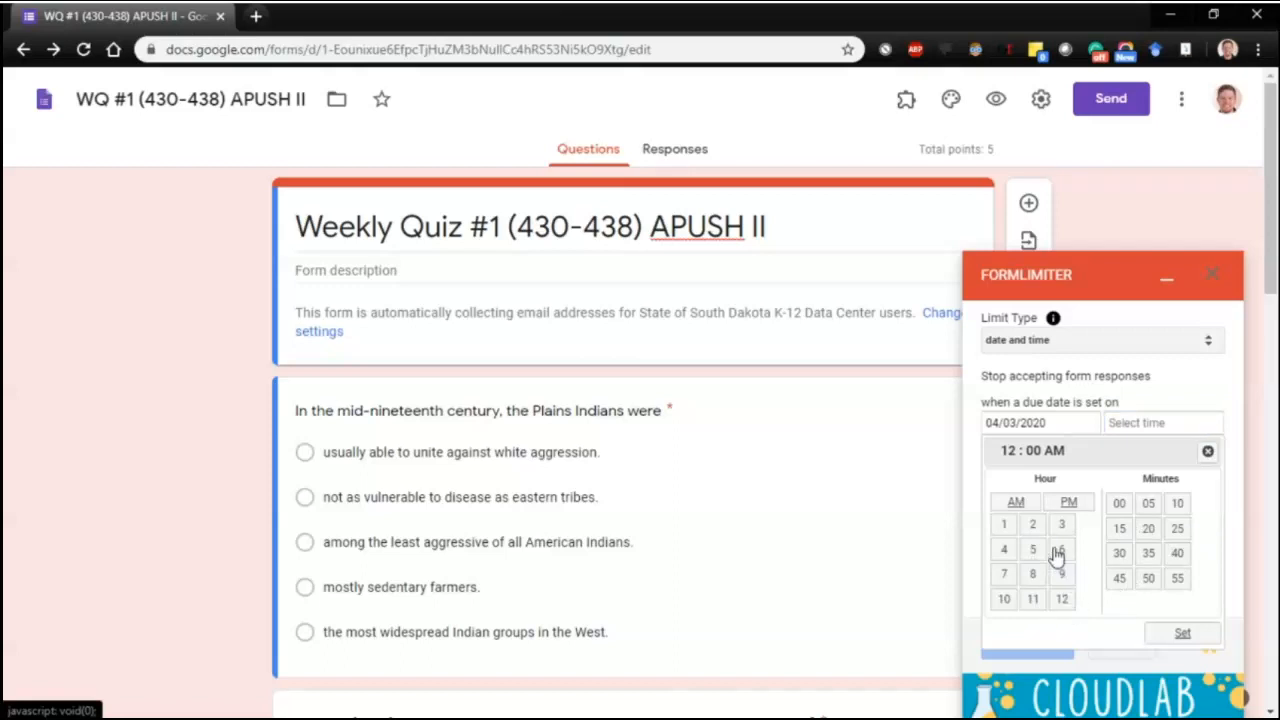
{"action": "left_click", "coordinate": [1074, 504]}
{"action": "left_click", "coordinate": [1180, 633]}
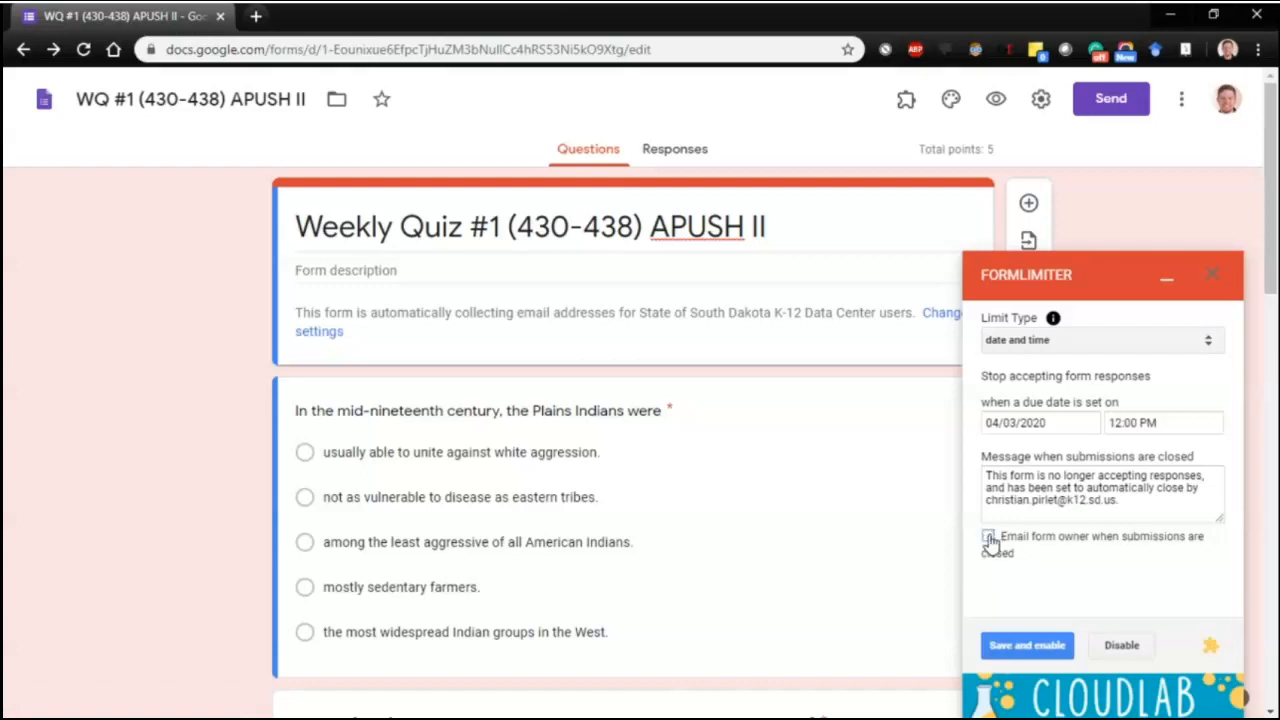
{"action": "left_click", "coordinate": [999, 648]}
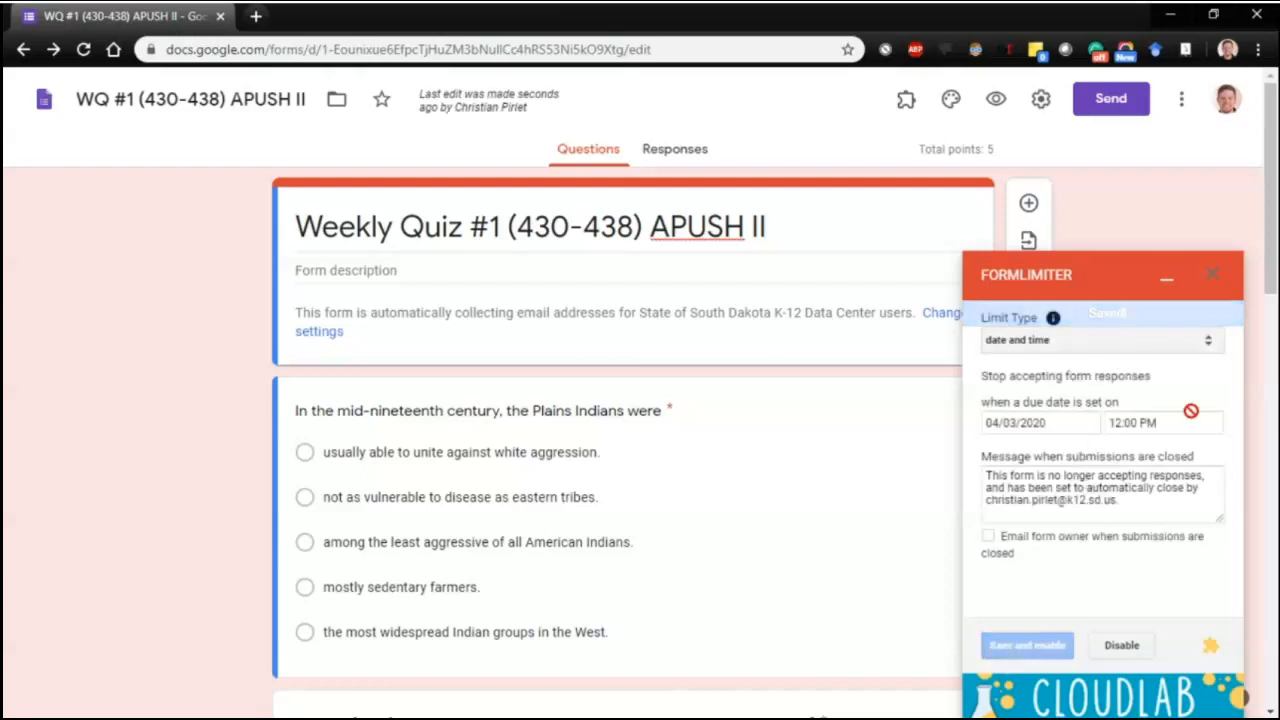
{"action": "left_click", "coordinate": [1211, 282]}
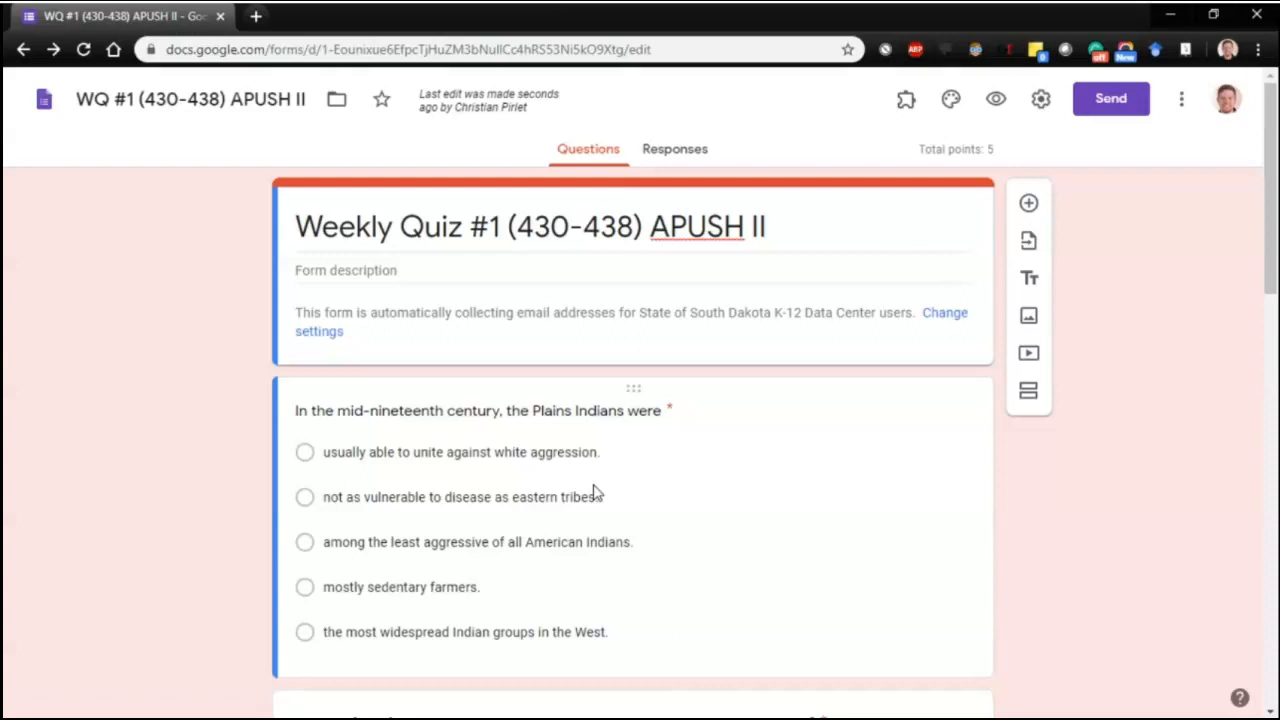
Stop accepting responses to check the message for respondents, and turn accepting responses back on
{"action": "left_click", "coordinate": [648, 149]}
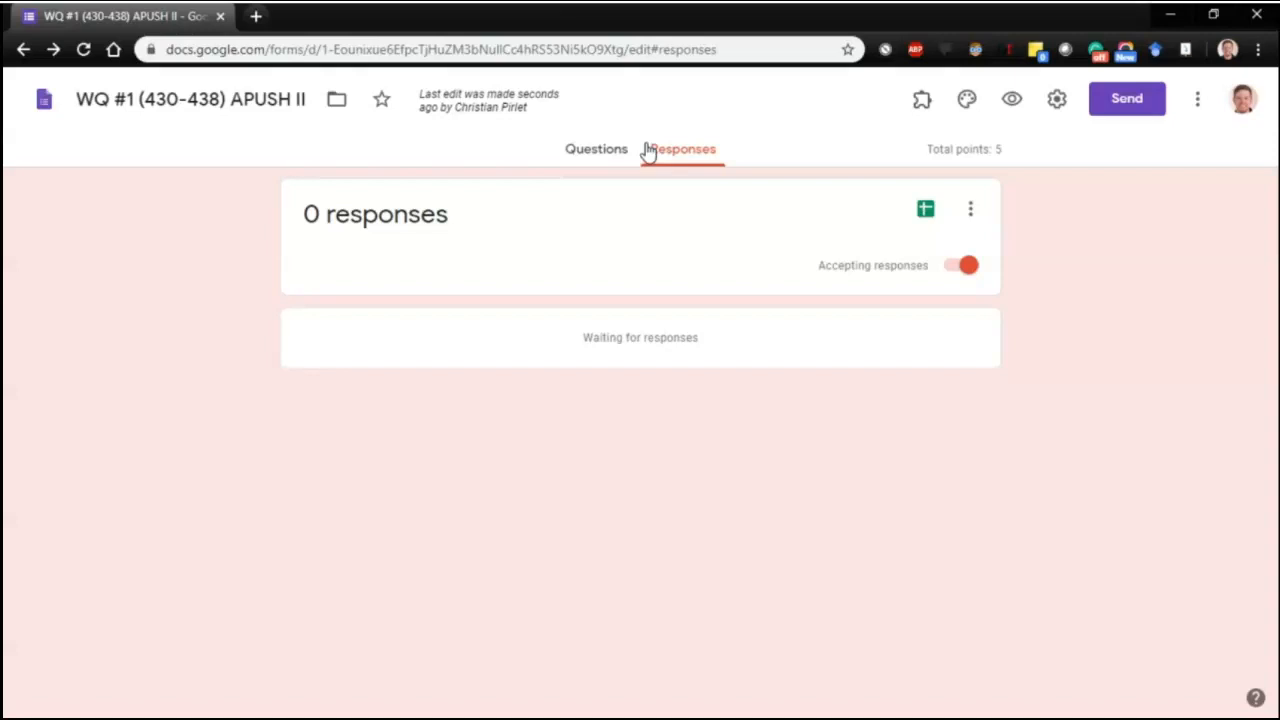
{"action": "left_click", "coordinate": [962, 267]}
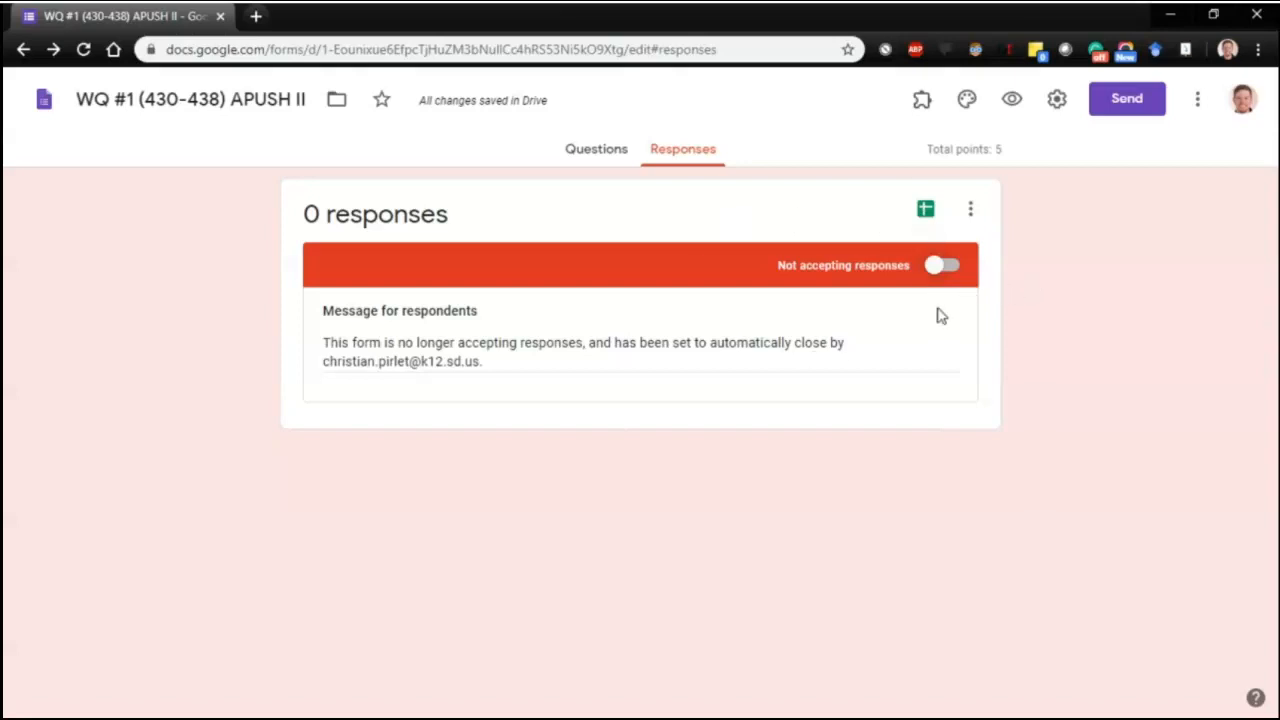
{"action": "left_click", "coordinate": [929, 281]}
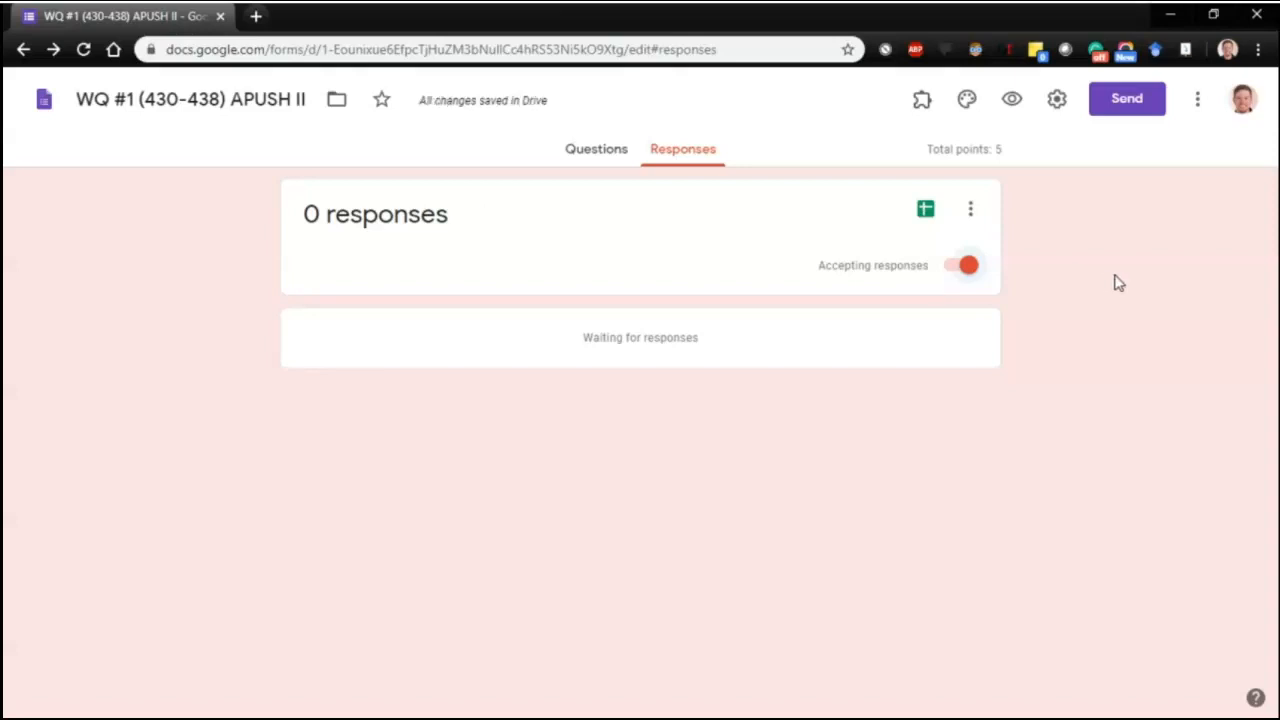
Start a copy of the WQ #1 (430-438) APUSH II form and replace "Copy of" in its name with "Block 3"
{"action": "left_click", "coordinate": [1197, 100]}
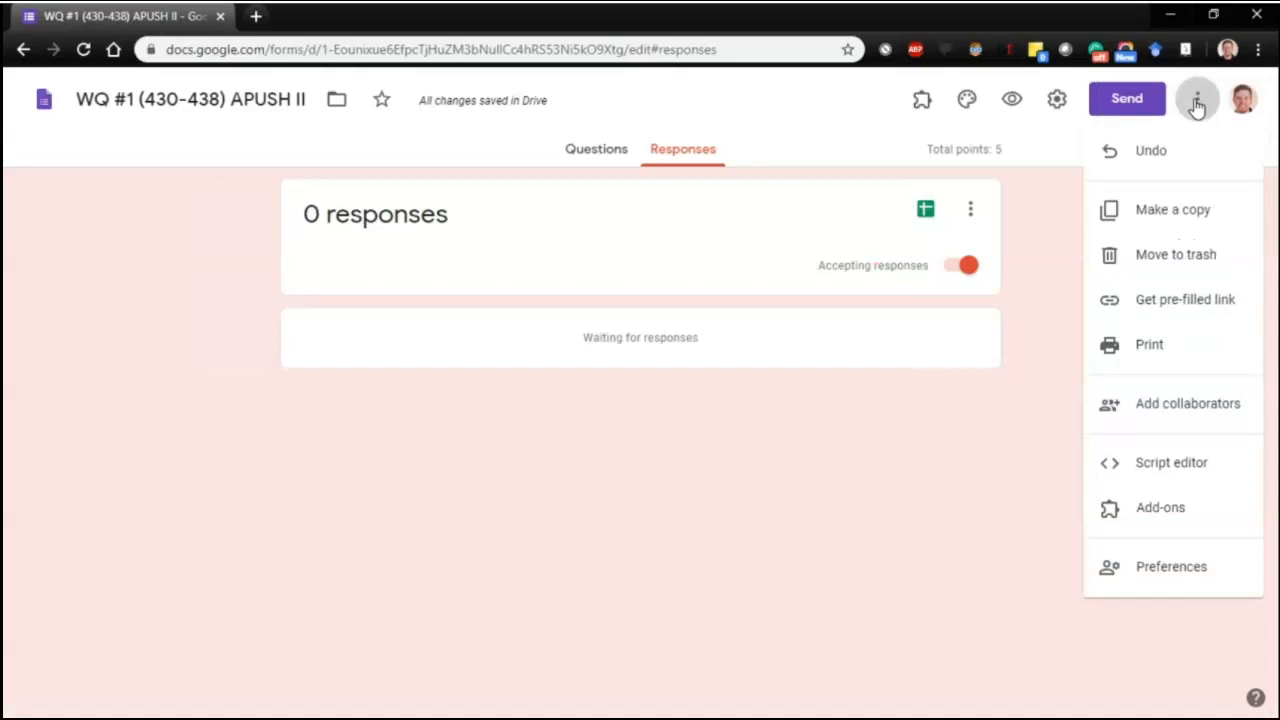
{"action": "left_click", "coordinate": [1197, 101]}
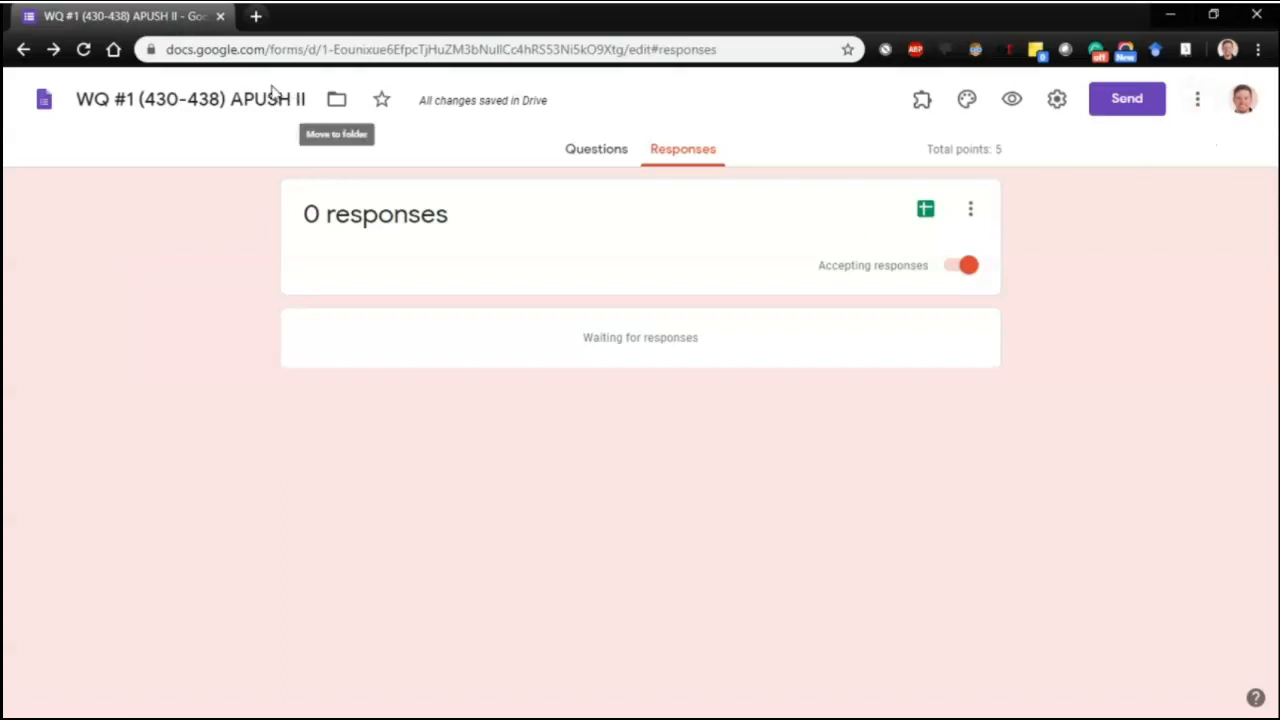
{"action": "left_click", "coordinate": [1199, 104]}
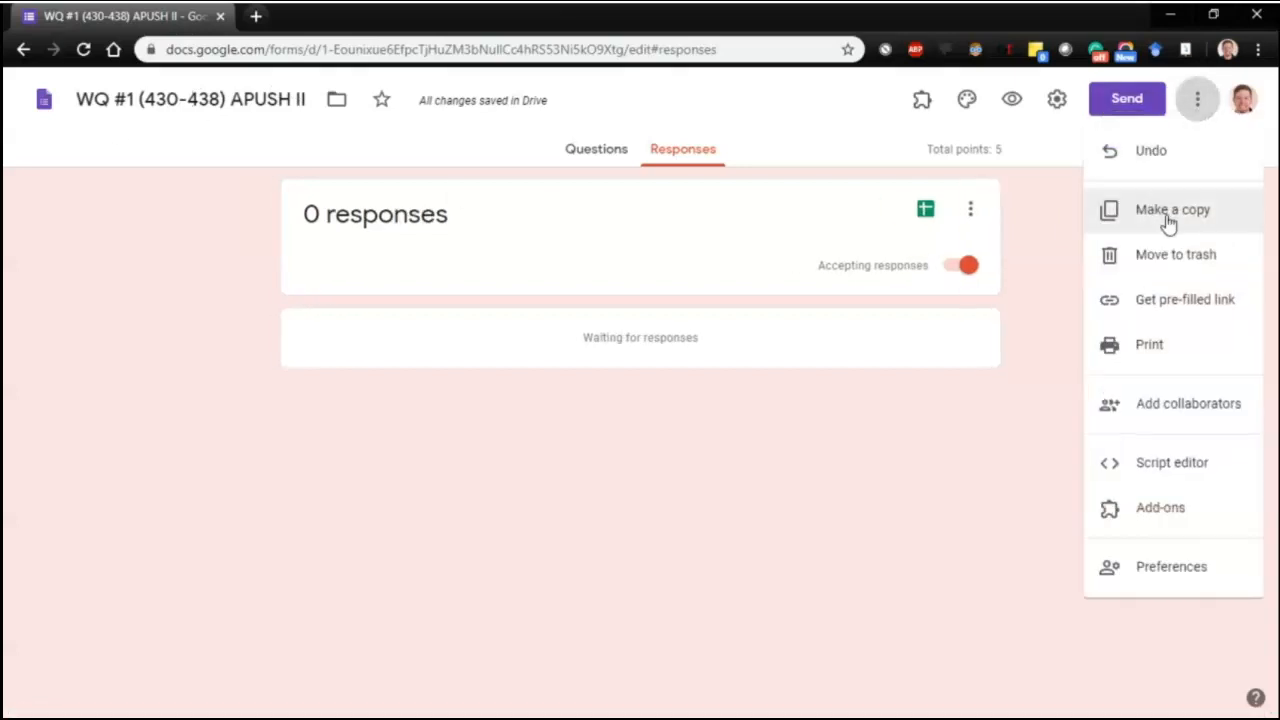
{"action": "left_click", "coordinate": [1119, 211]}
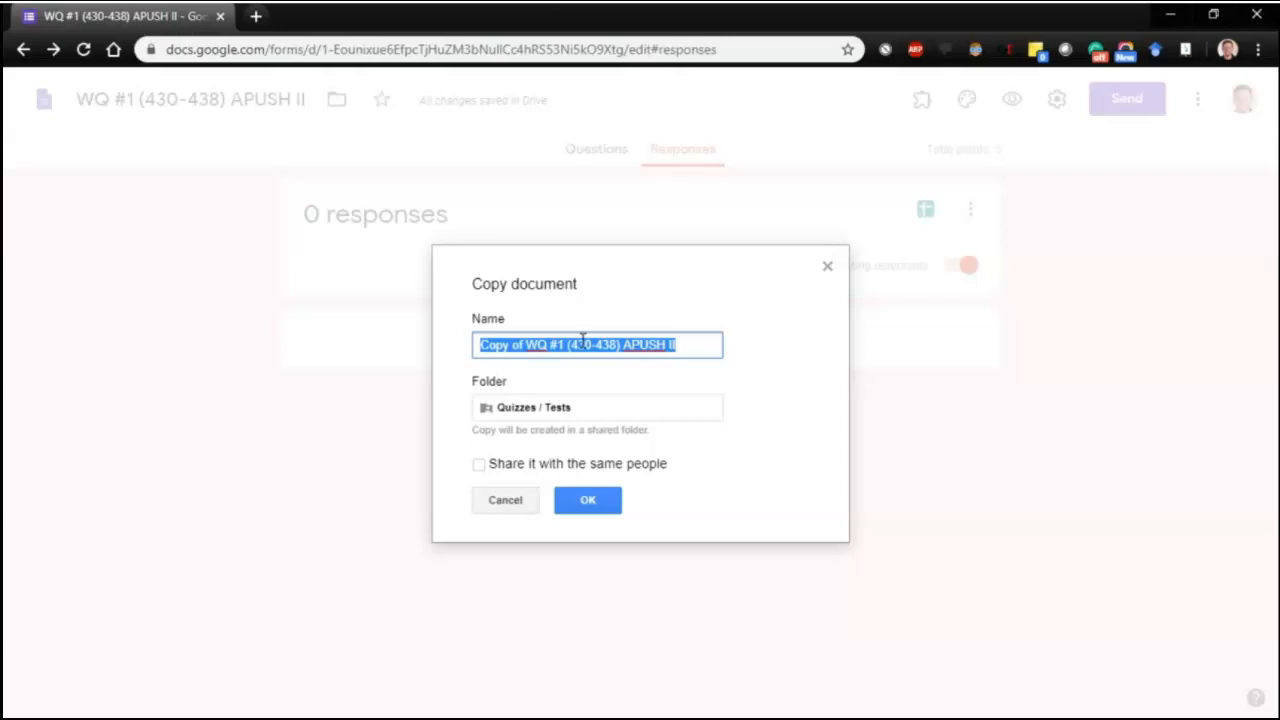
{"action": "left_click_drag", "start_coordinate": [521, 345], "coordinate": [474, 350]}
{"action": "type", "text": "Block 3"}
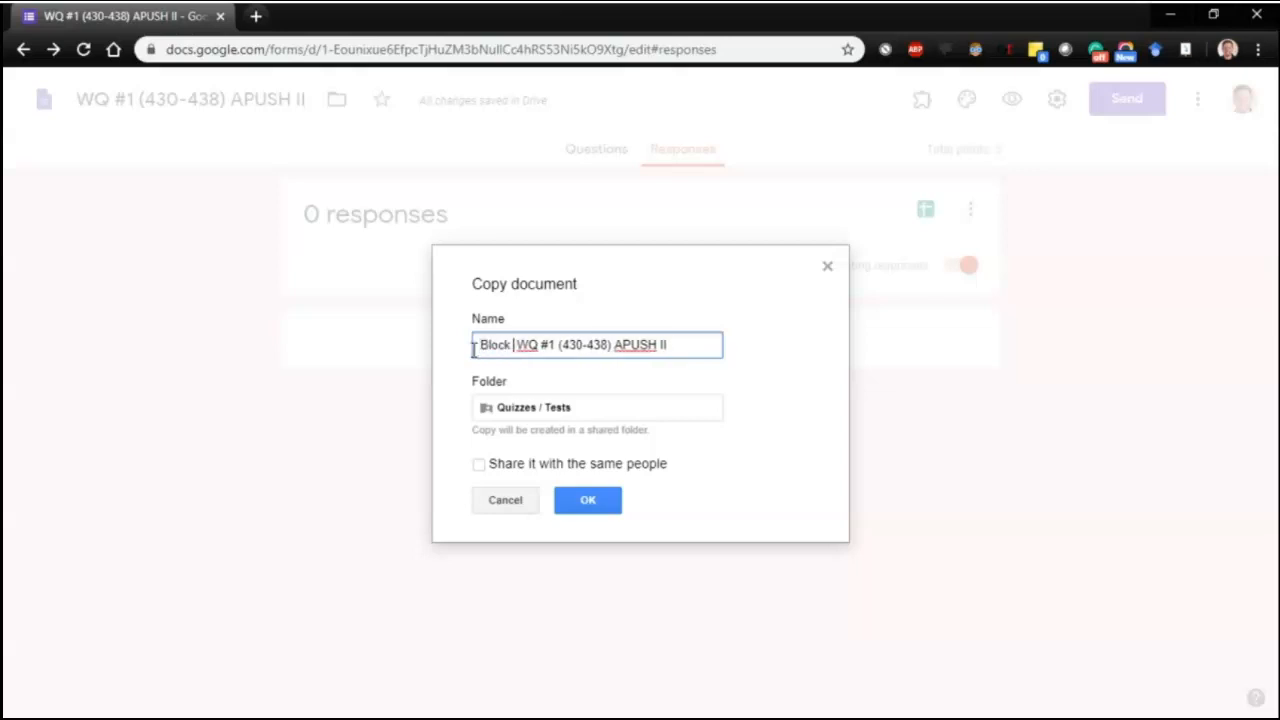
Remove the block prefix, name the copy WQ #1a (430-438) APUSH II, and create it in the Quizzes / Tests folder
{"action": "left_click", "coordinate": [566, 349]}
{"action": "type", "text": "a"}
{"action": "key", "text": "ctrl+Left"}
{"action": "key", "text": "ctrl+Left"}
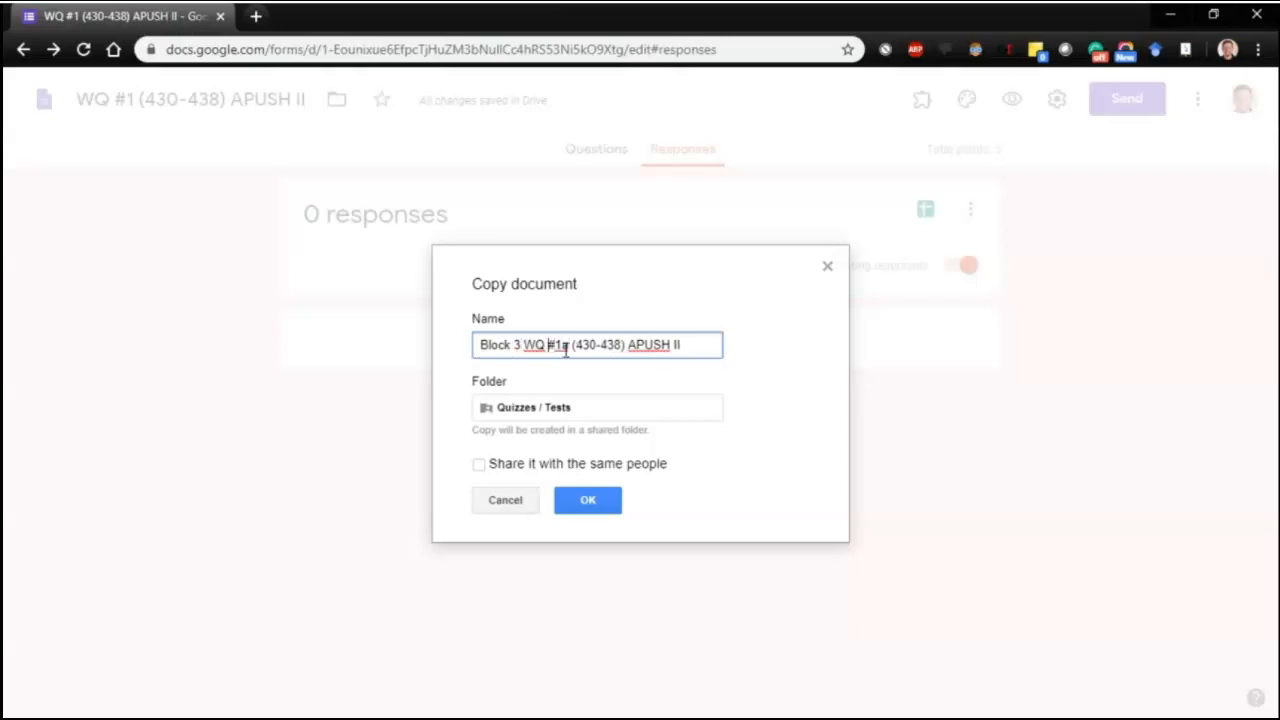
{"action": "key", "text": "ctrl+shift+Left"}
{"action": "key", "text": "ctrl+shift+Left"}
{"action": "key", "text": "BackSpace"}
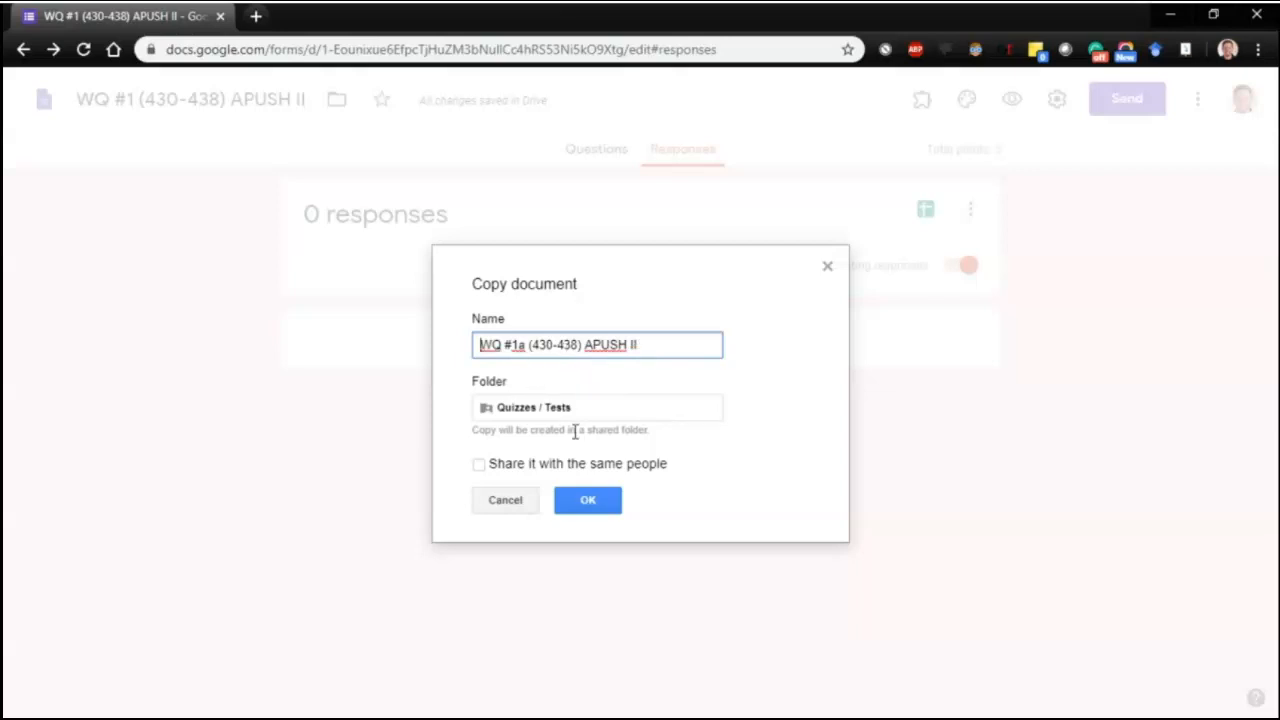
{"action": "left_click", "coordinate": [586, 498]}
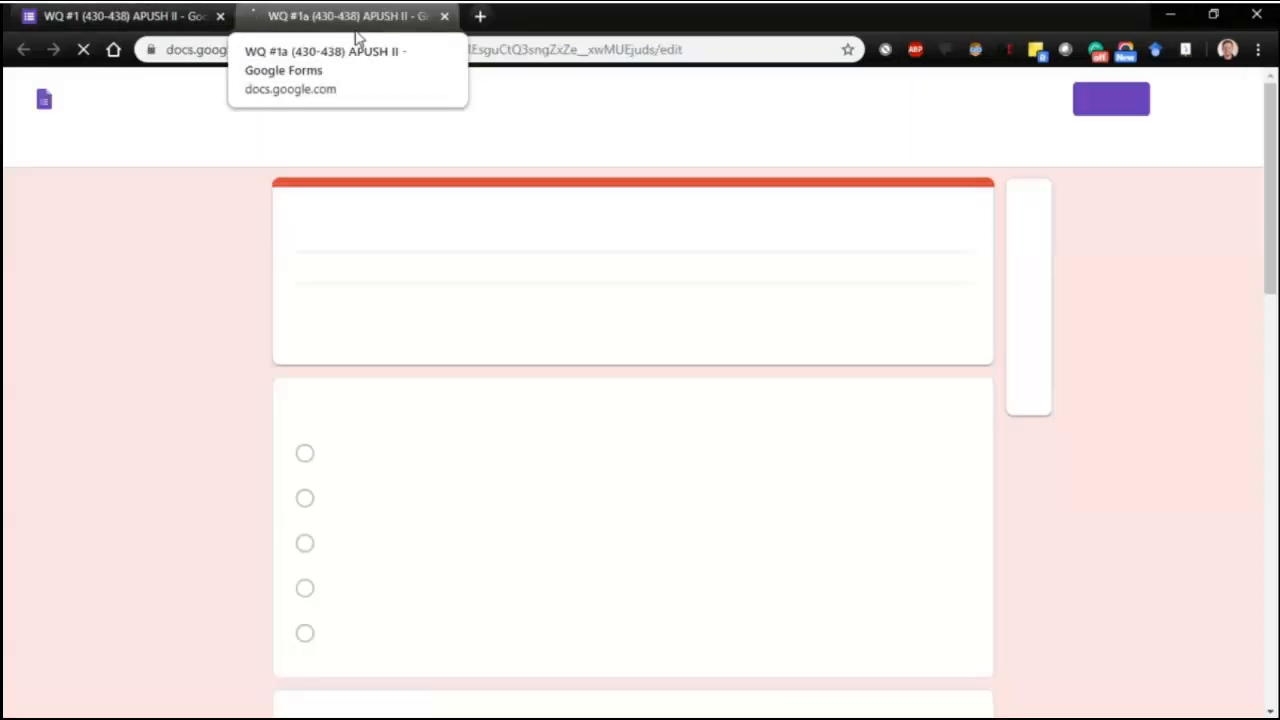
Change the copied form's title to Weekly Quiz #1a (430-438) APUSH II
{"action": "left_click", "coordinate": [423, 229]}
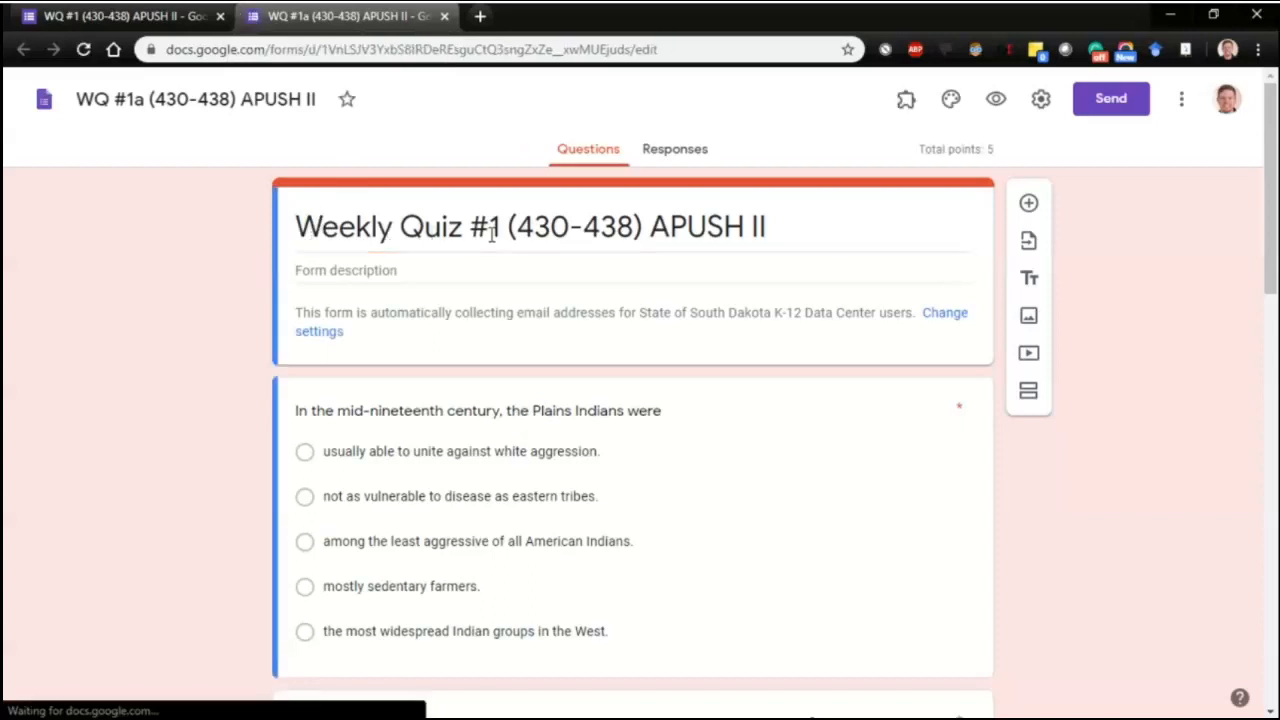
{"action": "key", "text": "ctrl+a"}
{"action": "left_click", "coordinate": [513, 228]}
{"action": "left_click", "coordinate": [502, 228]}
{"action": "type", "text": "a"}
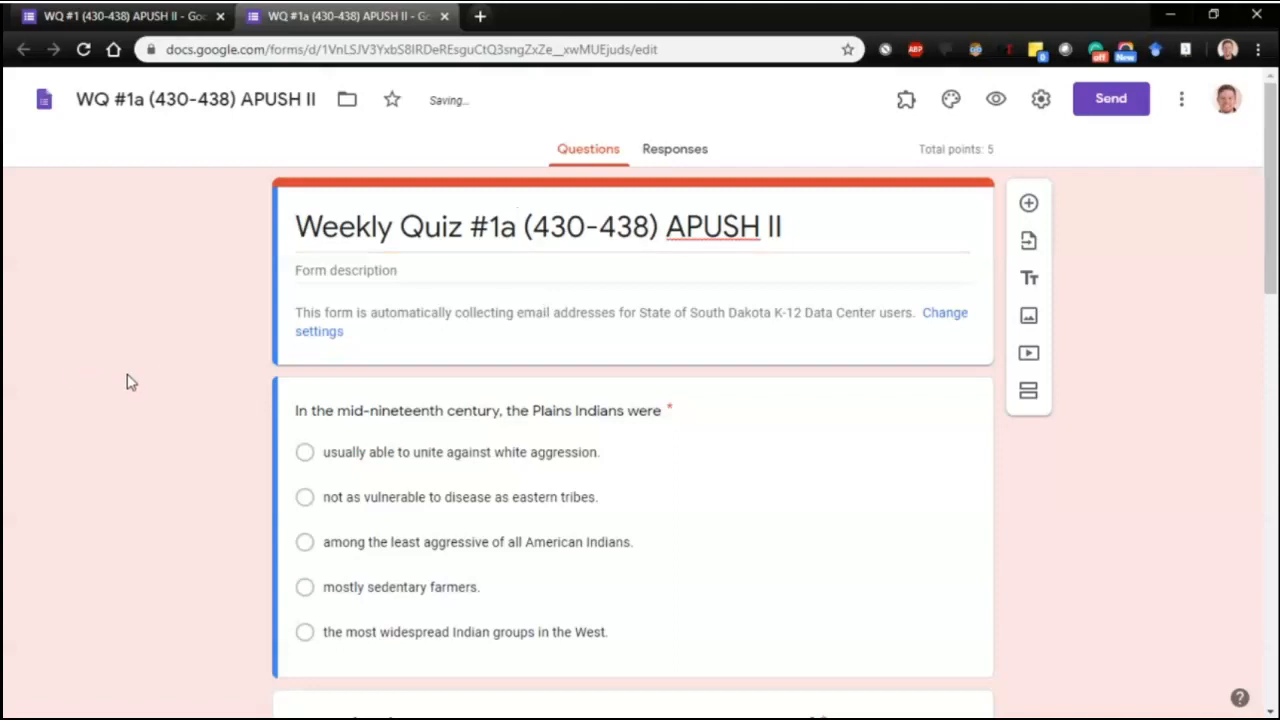
{"action": "left_click", "coordinate": [478, 382]}
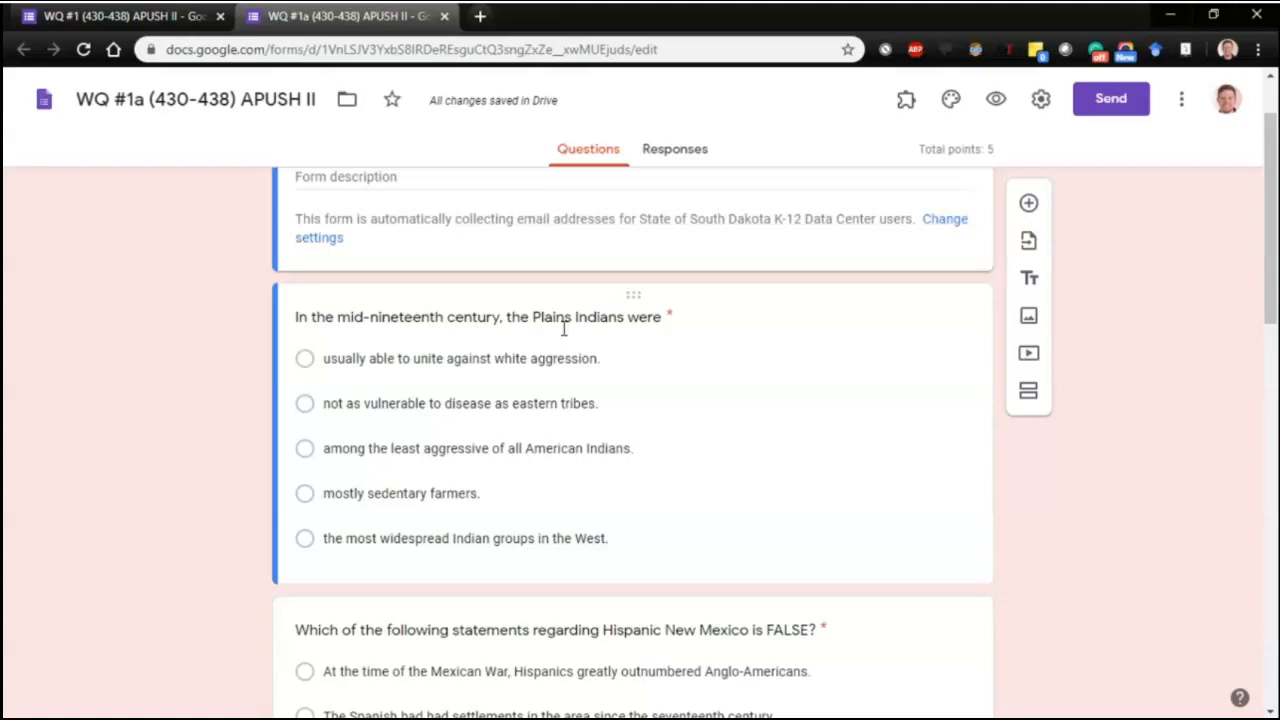
{"action": "scroll", "coordinate": [590, 380], "scroll_direction": "up", "scroll_amount": 1}
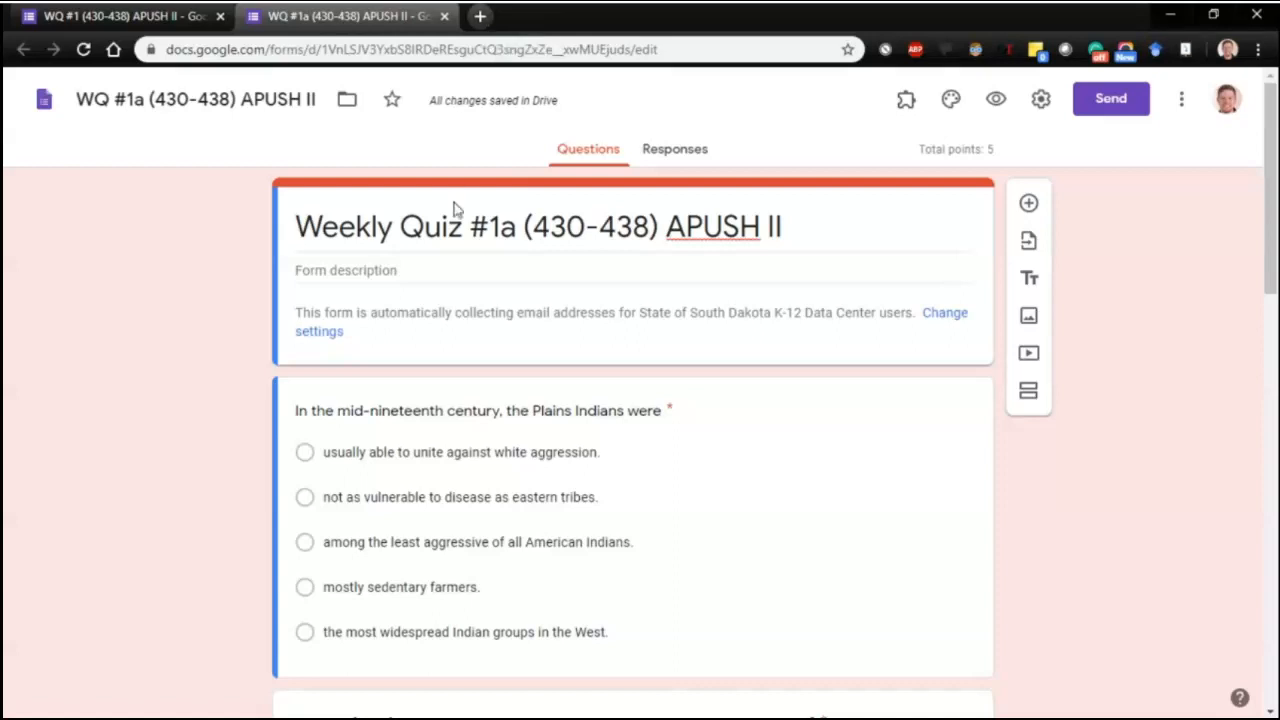
Open Google Classroom in a new tab under the school account and go to the Reg. Am. Indian Studies classwork
{"action": "left_click", "coordinate": [480, 16]}
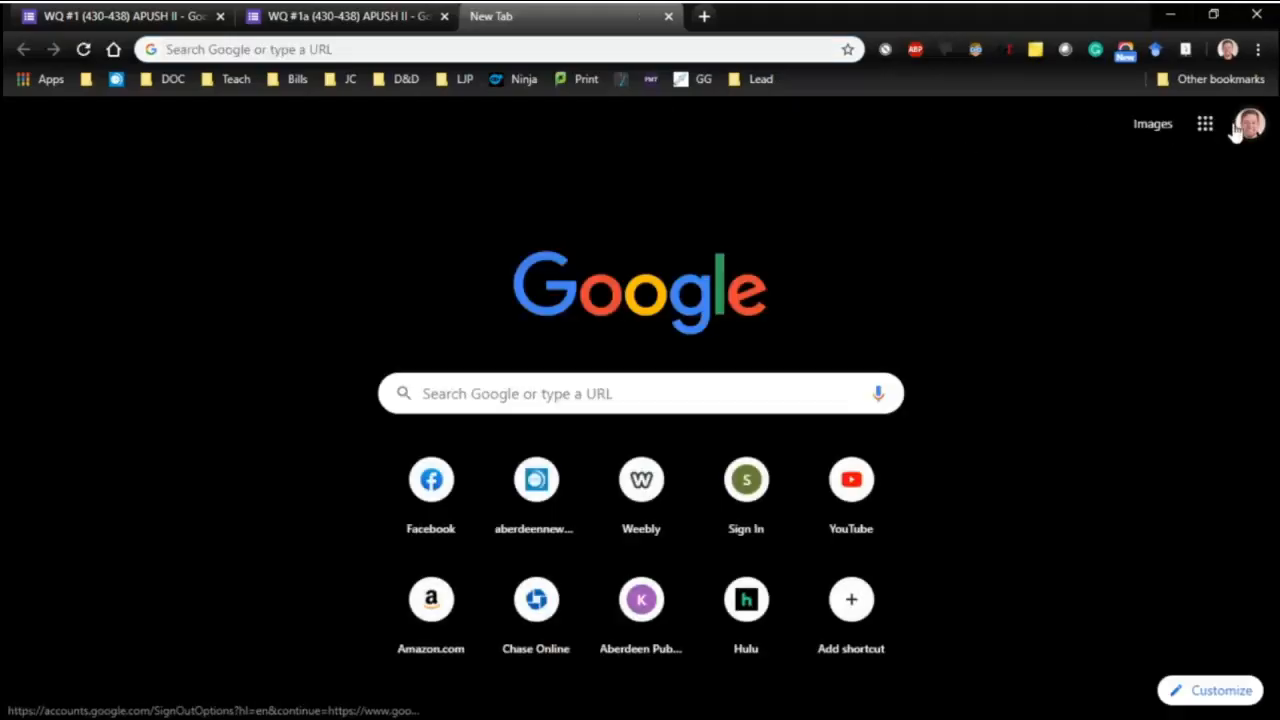
{"action": "left_click", "coordinate": [1249, 123]}
{"action": "left_click", "coordinate": [1131, 434]}
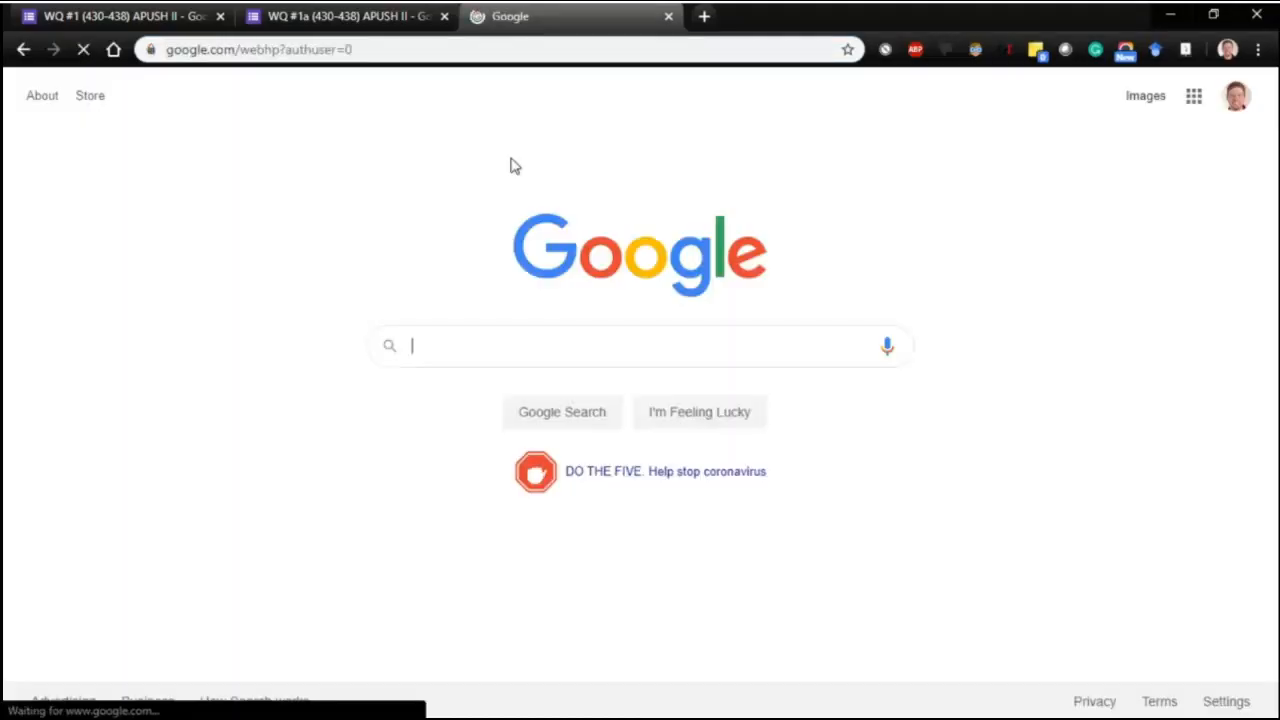
{"action": "left_click", "coordinate": [1198, 102]}
{"action": "left_click", "coordinate": [1192, 195]}
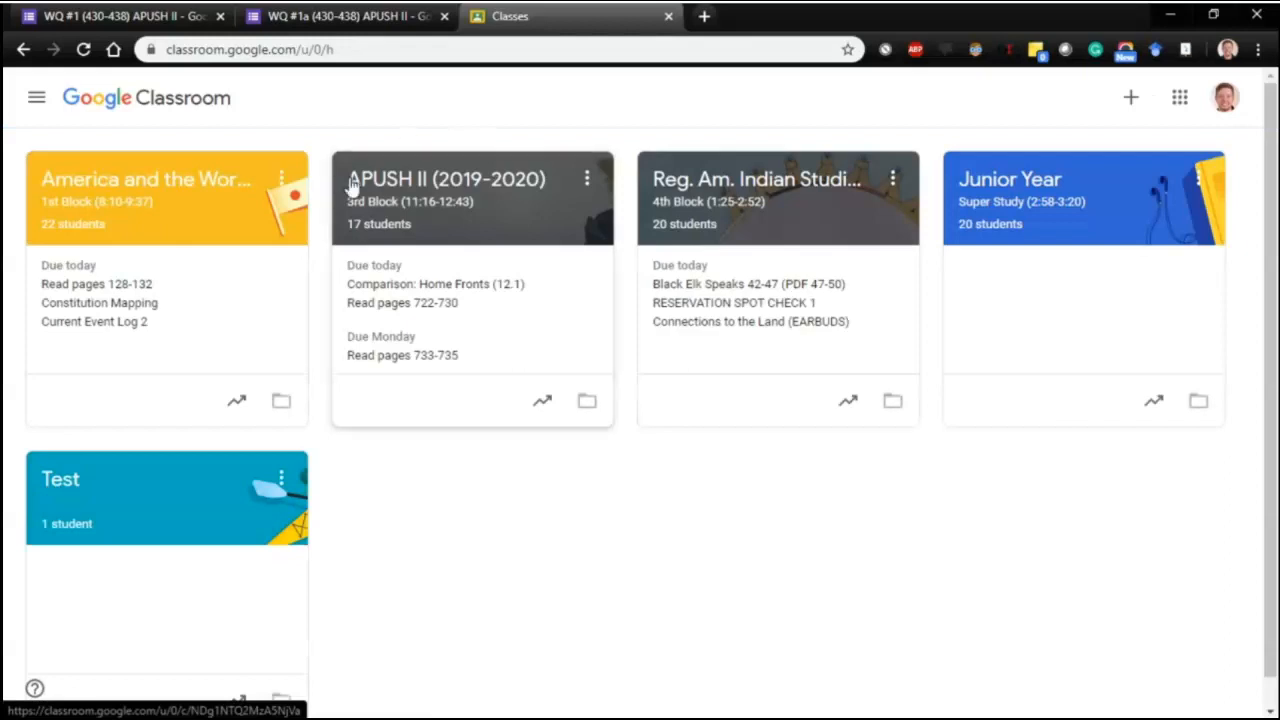
{"action": "left_click", "coordinate": [836, 190]}
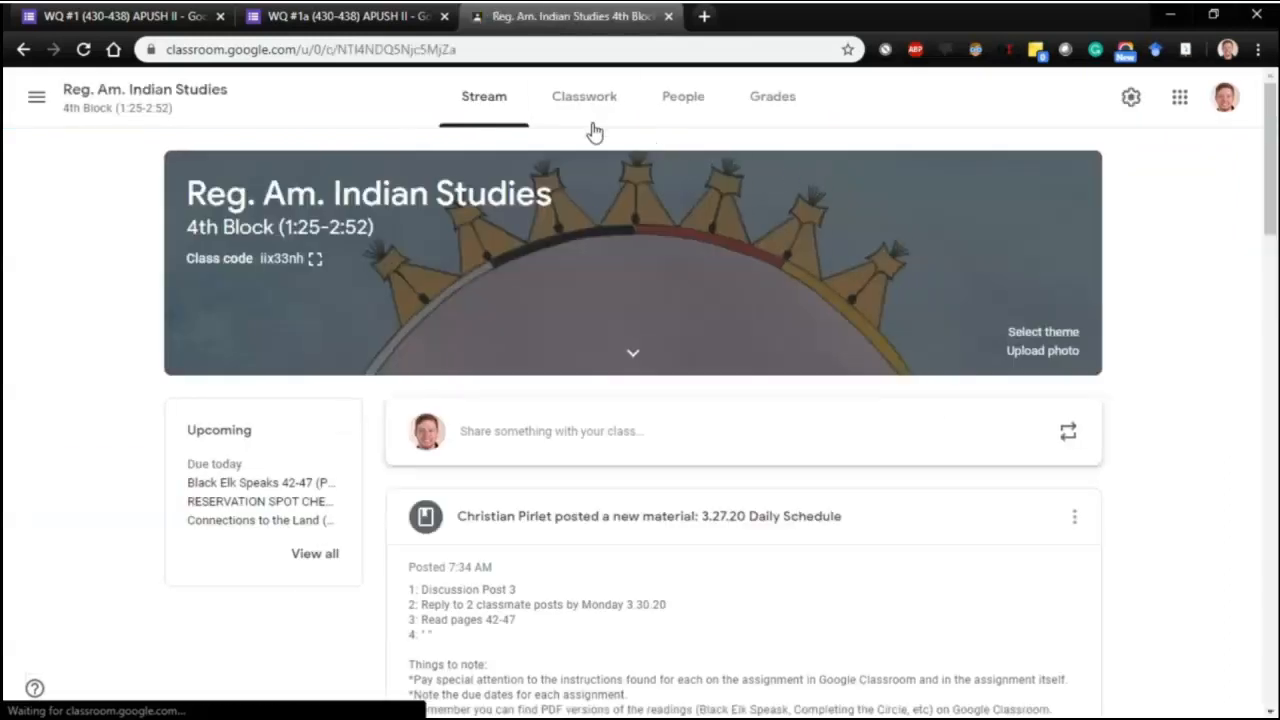
{"action": "left_click", "coordinate": [567, 121]}
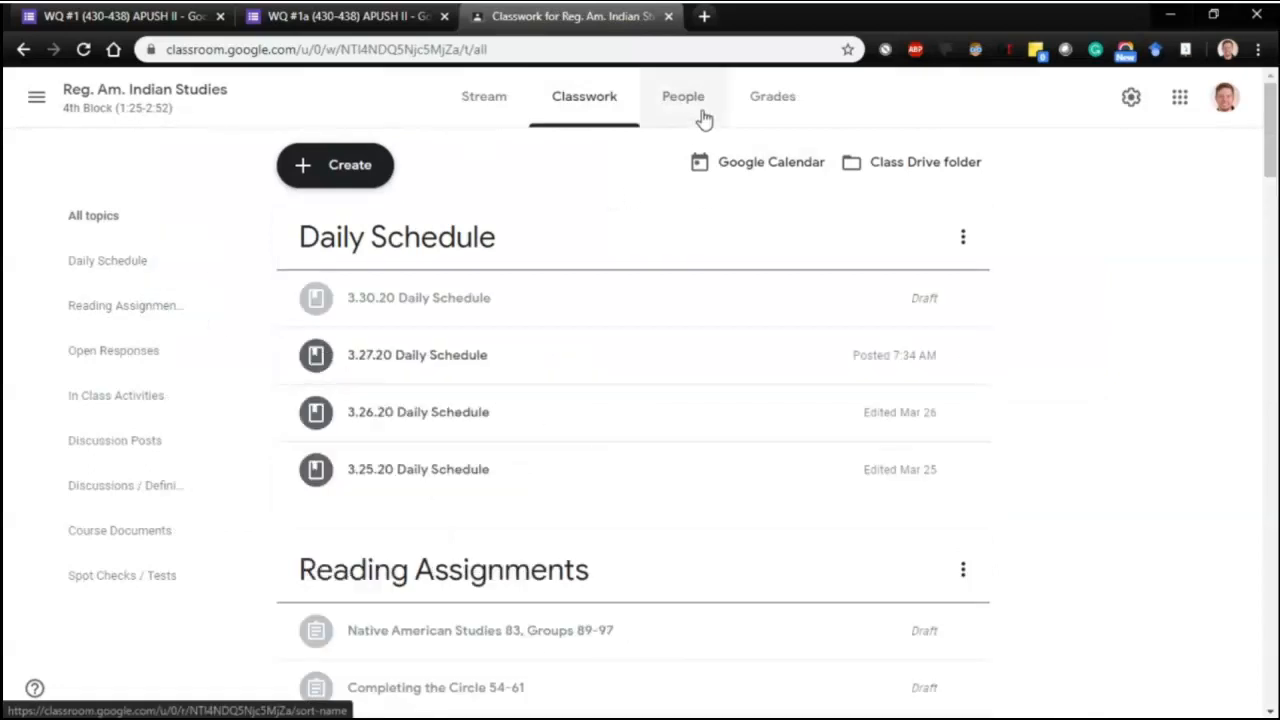
Find RESERVATION SPOT CHECK 1 in the classwork list and open its student work
{"action": "scroll", "coordinate": [345, 287], "scroll_direction": "down", "scroll_amount": 5}
{"action": "scroll", "coordinate": [345, 287], "scroll_direction": "down", "scroll_amount": 20}
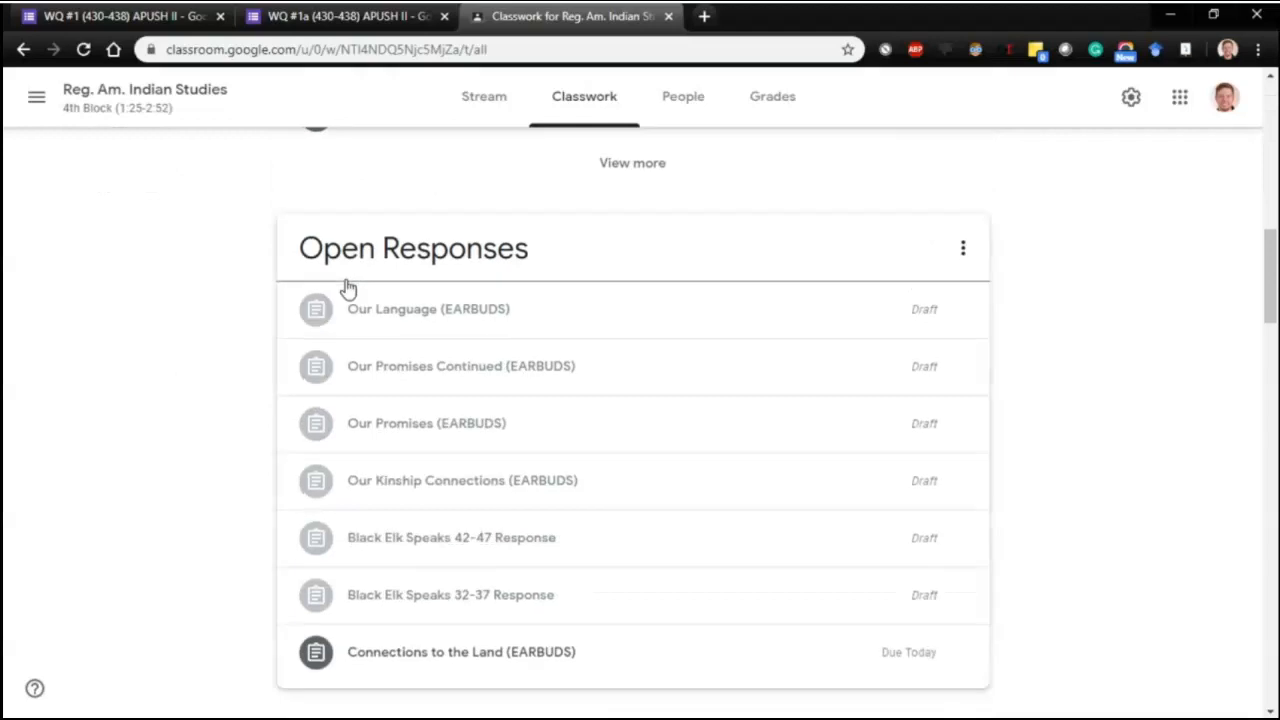
{"action": "scroll", "coordinate": [345, 287], "scroll_direction": "down", "scroll_amount": 8}
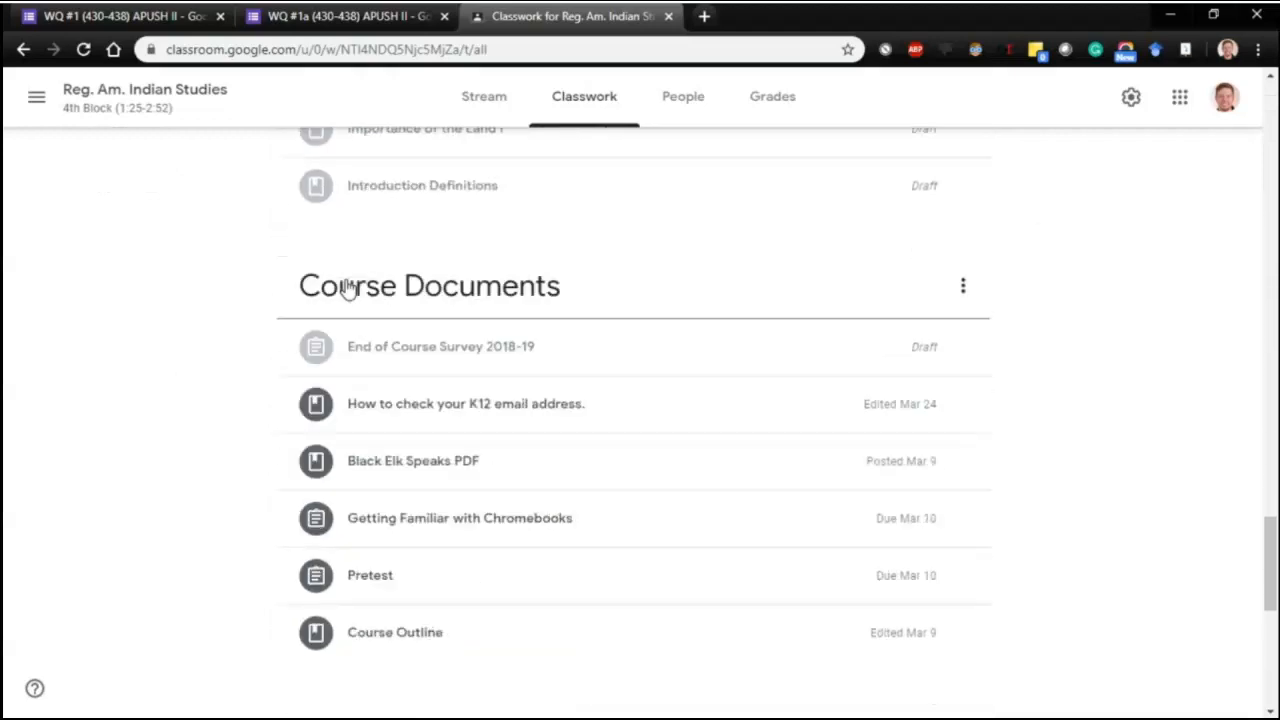
{"action": "scroll", "coordinate": [403, 455], "scroll_direction": "down", "scroll_amount": 3}
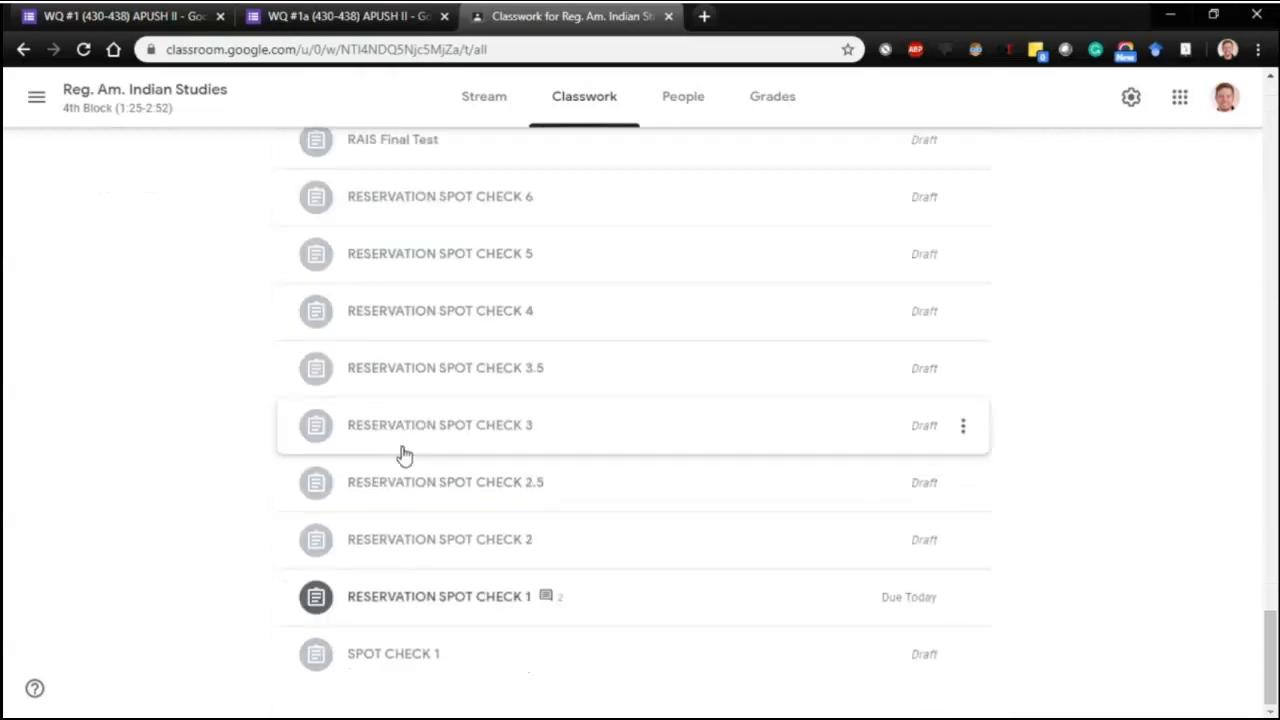
{"action": "left_click", "coordinate": [414, 600]}
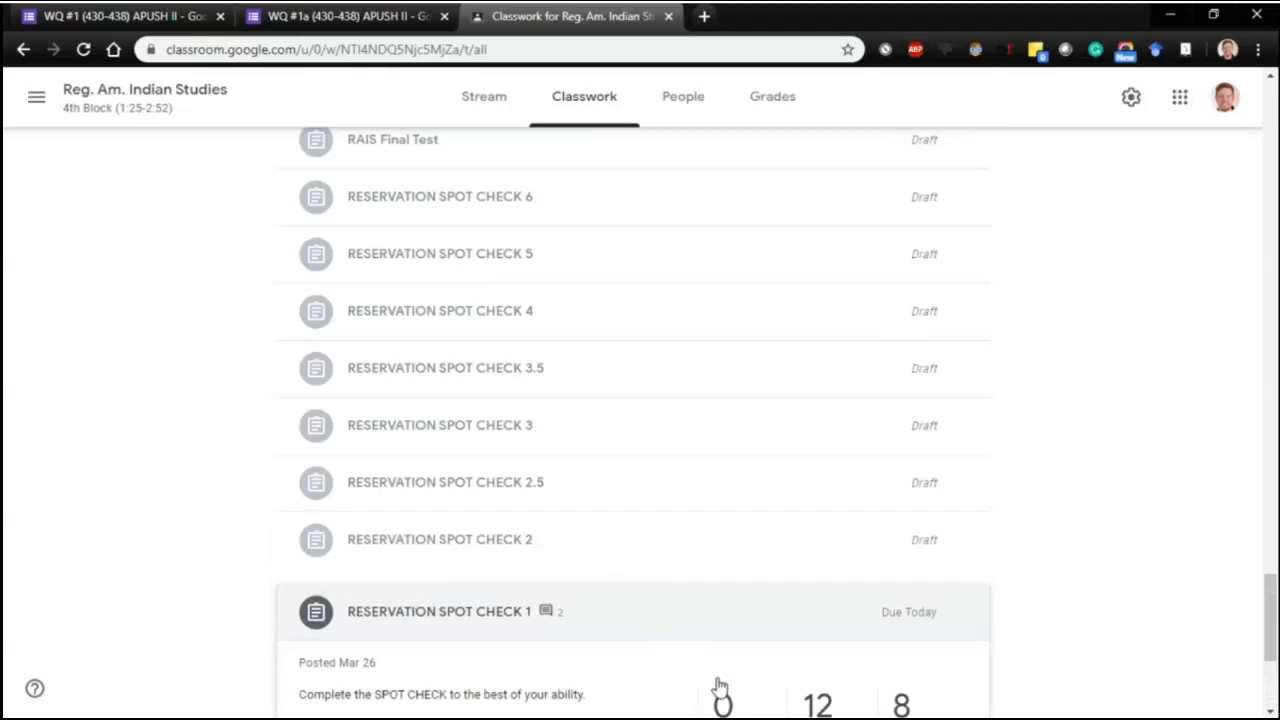
{"action": "left_click", "coordinate": [724, 706]}
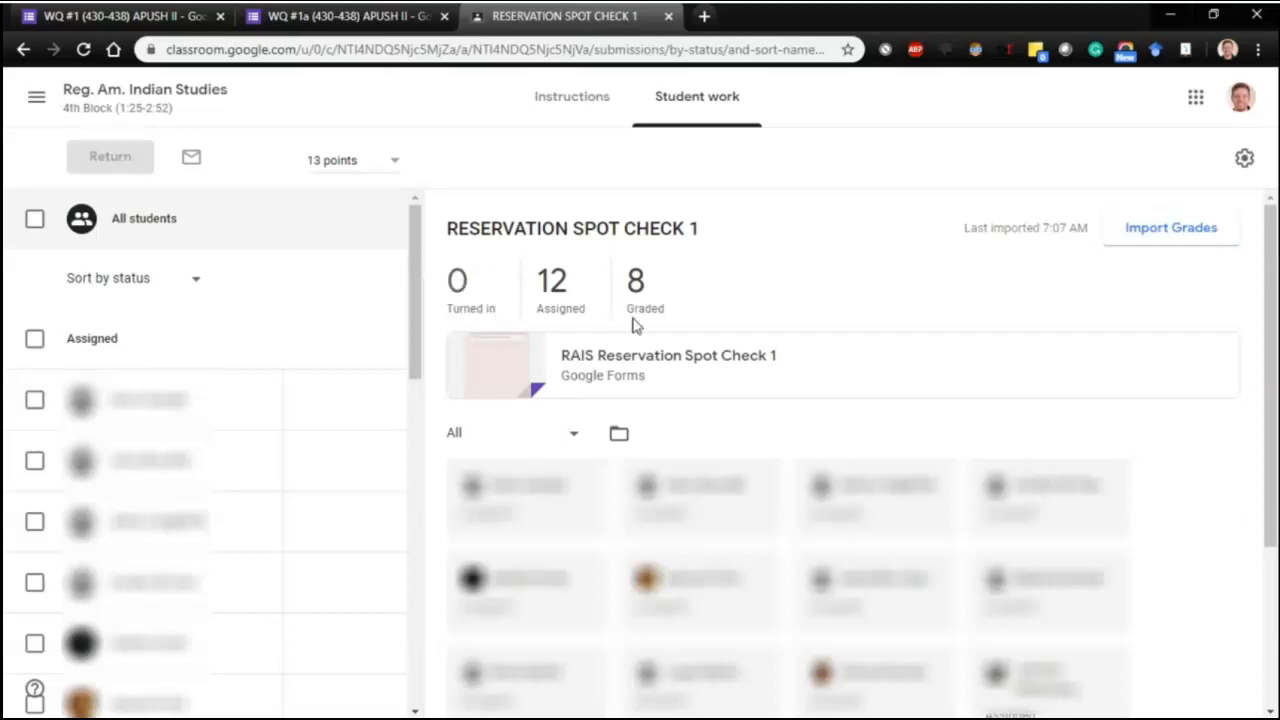
Import the grades for RESERVATION SPOT CHECK 1, and look at its attached form in the editor before closing it
{"action": "left_click", "coordinate": [1206, 230]}
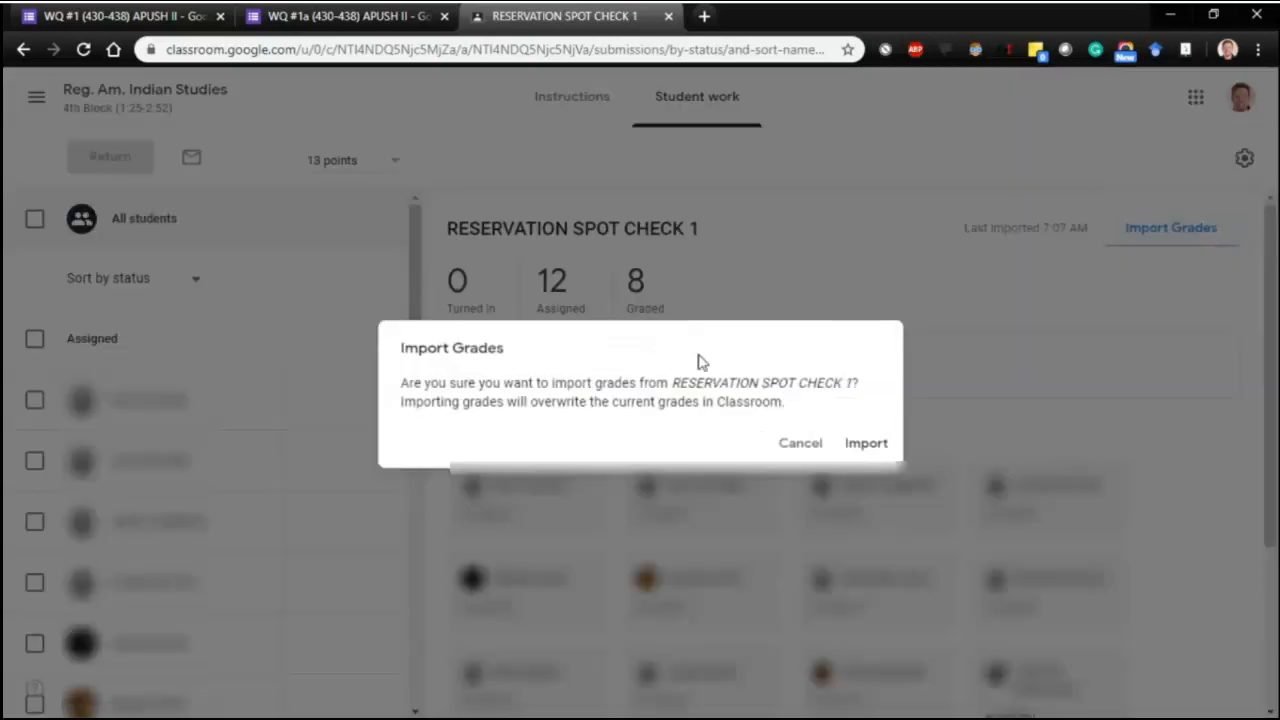
{"action": "left_click", "coordinate": [868, 443]}
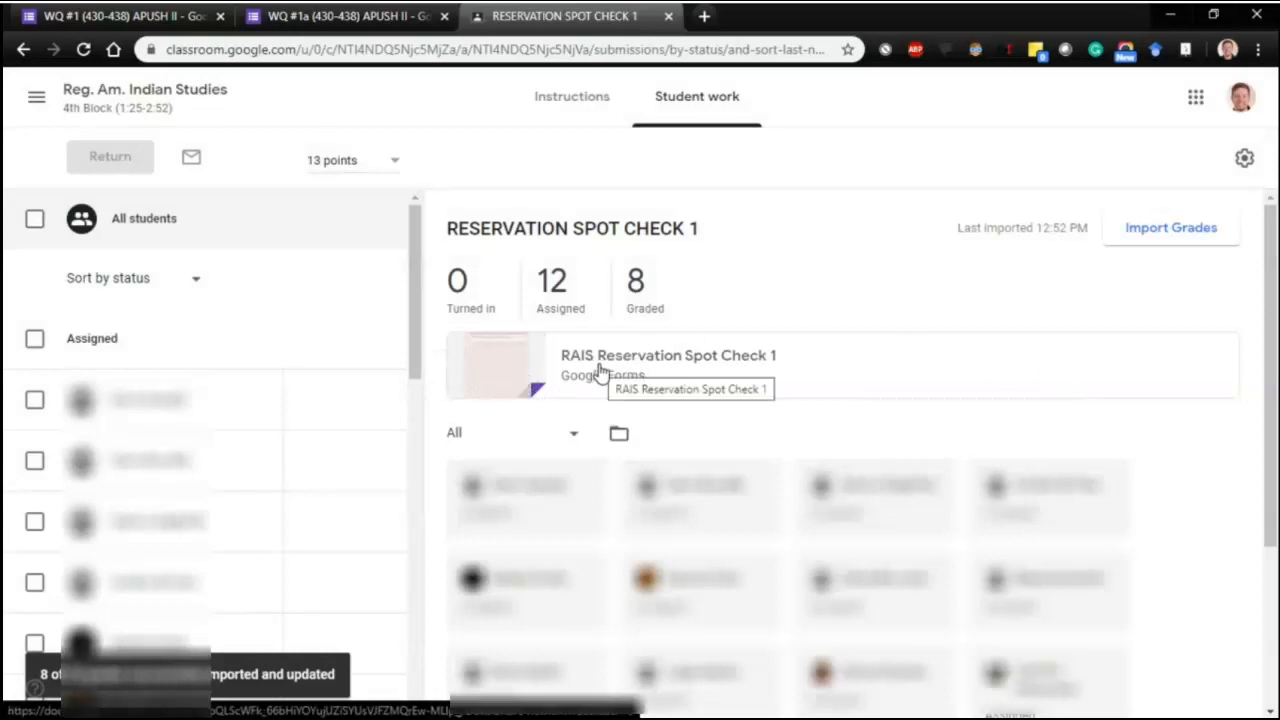
{"action": "left_click", "coordinate": [674, 363]}
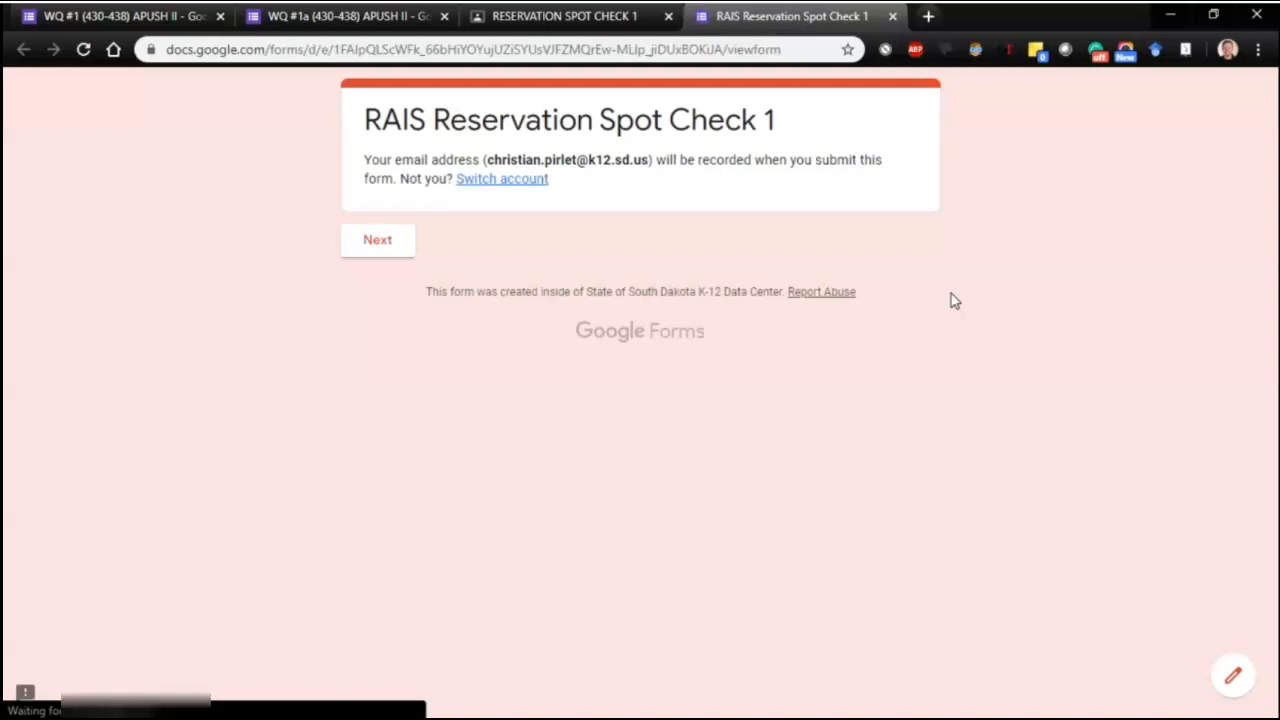
{"action": "left_click", "coordinate": [1233, 681]}
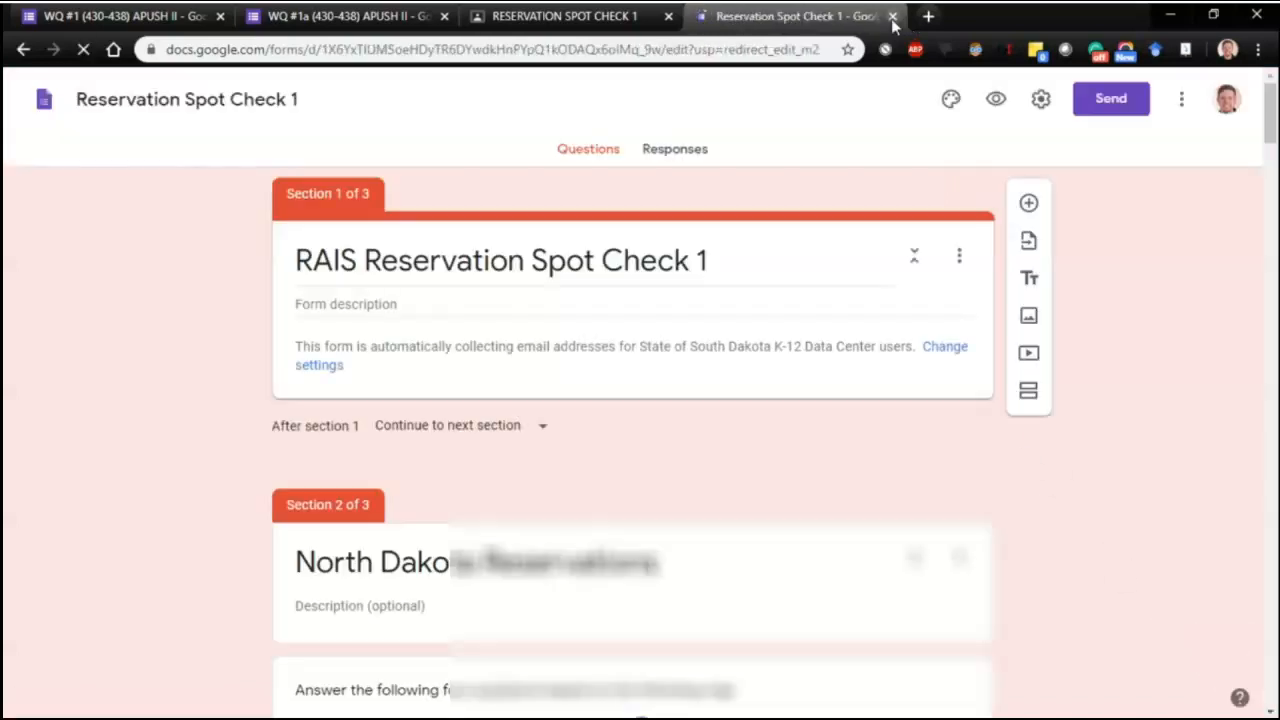
{"action": "left_click", "coordinate": [893, 17]}
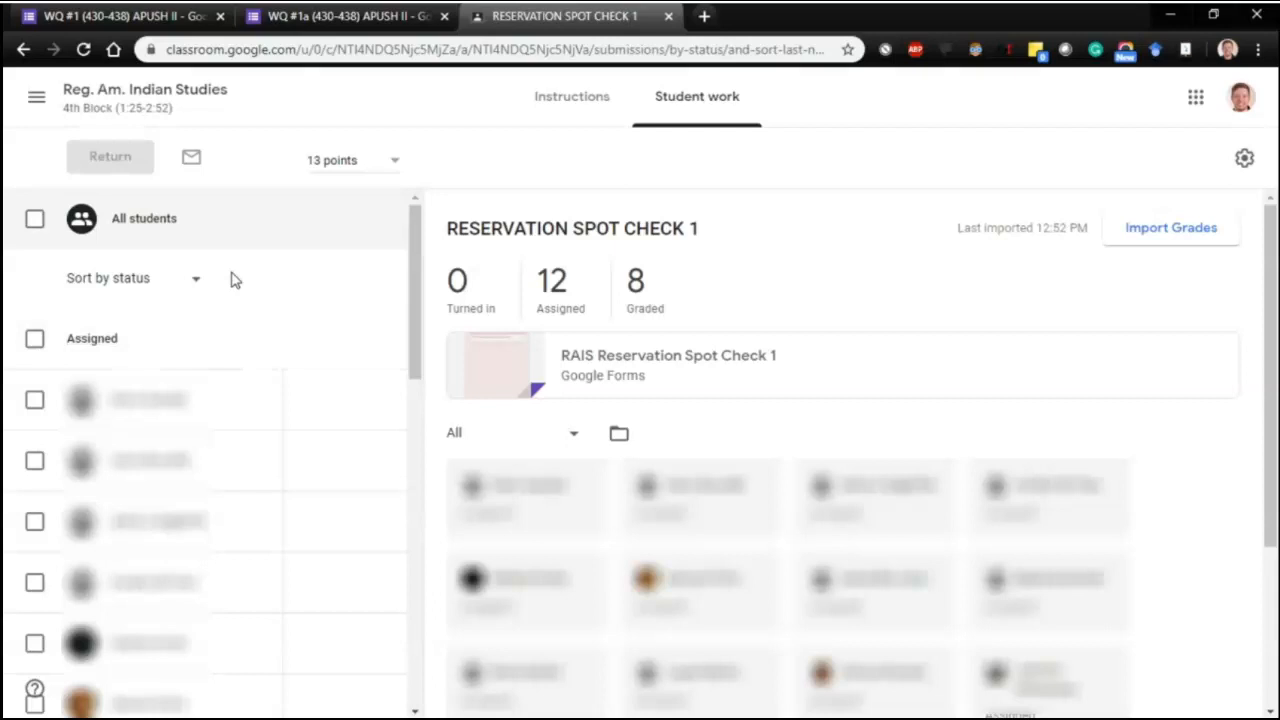
Grab the assignment's student grades with the Grade Transferer extension and check its option to fill the data elsewhere
{"action": "left_click", "coordinate": [1003, 58]}
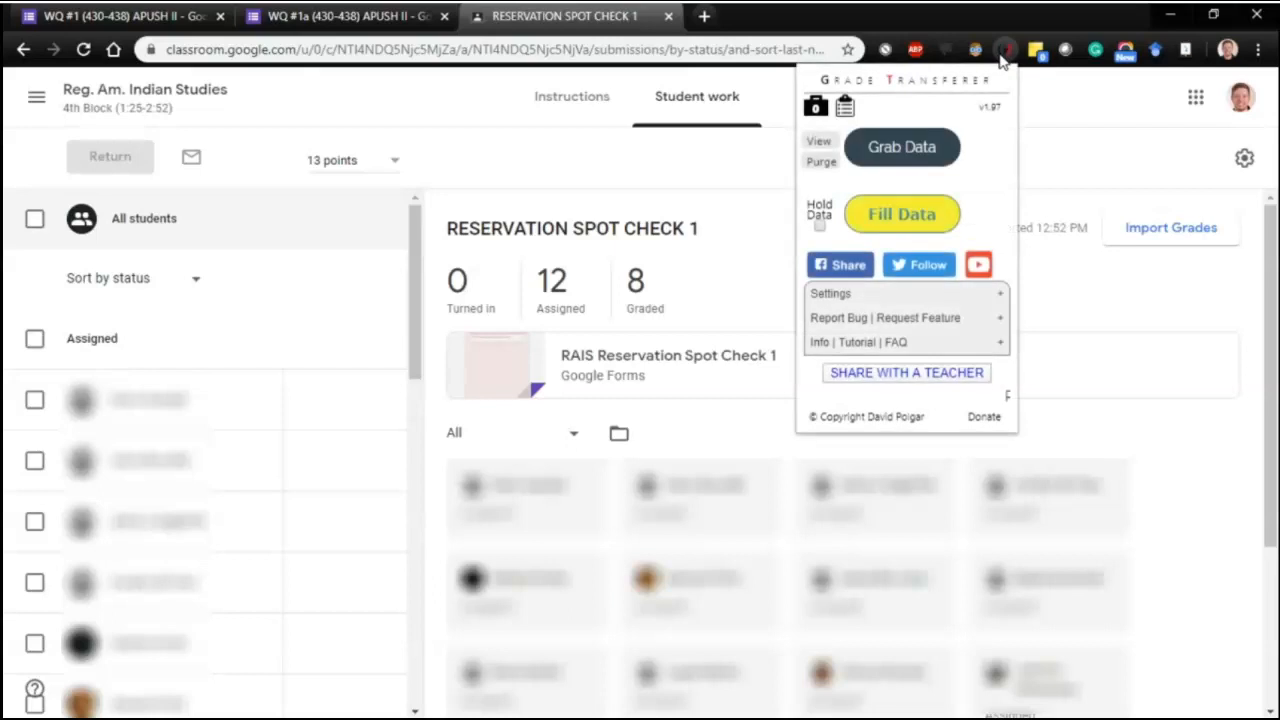
{"action": "left_click", "coordinate": [918, 148]}
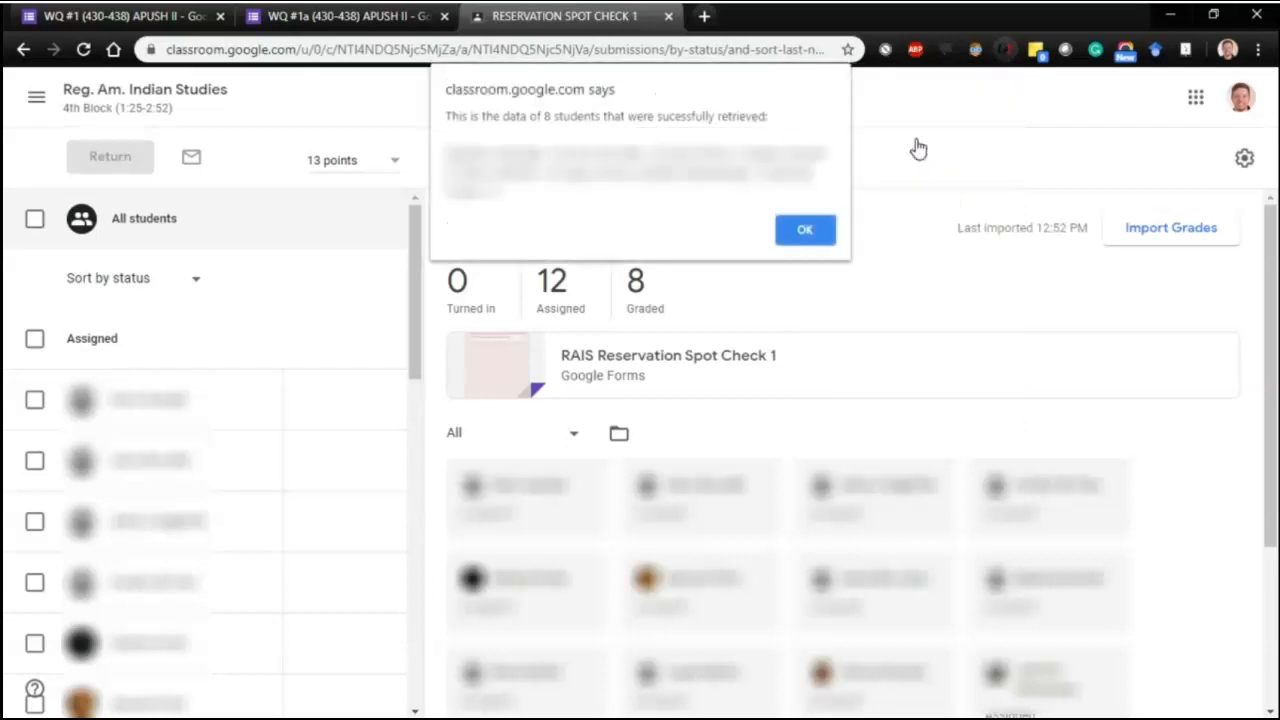
{"action": "left_click", "coordinate": [806, 230]}
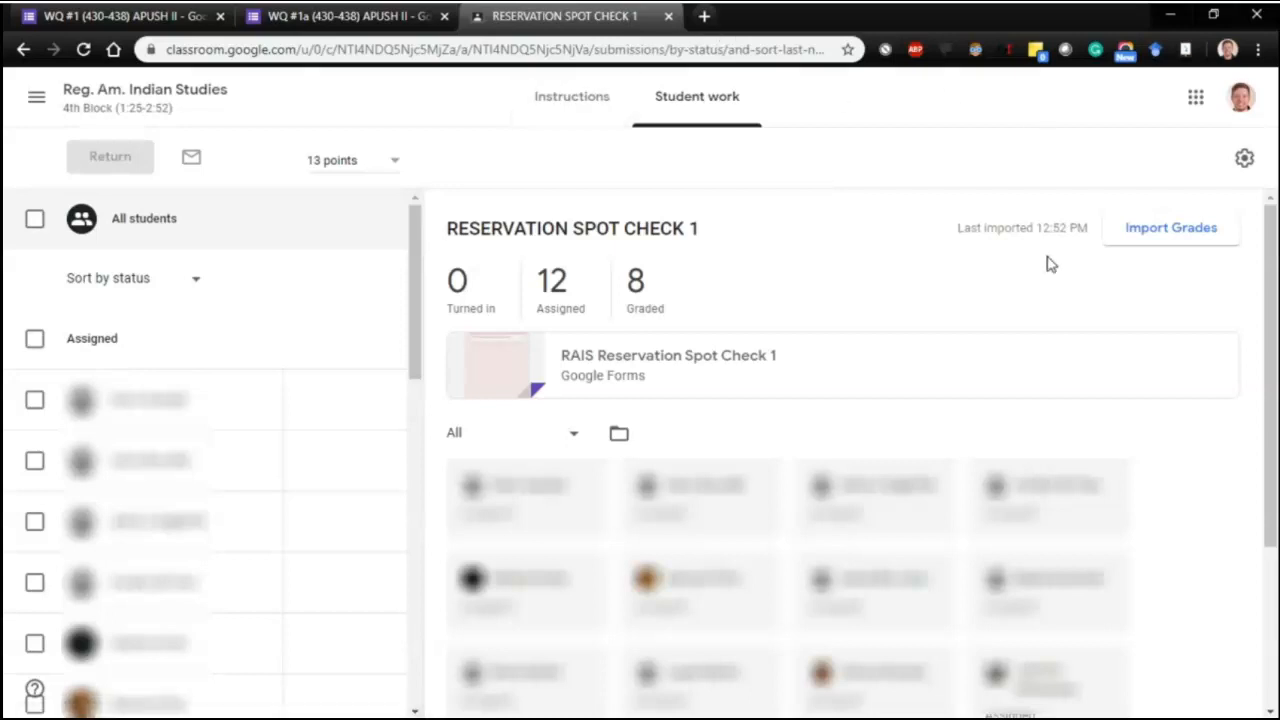
{"action": "left_click", "coordinate": [1005, 50]}
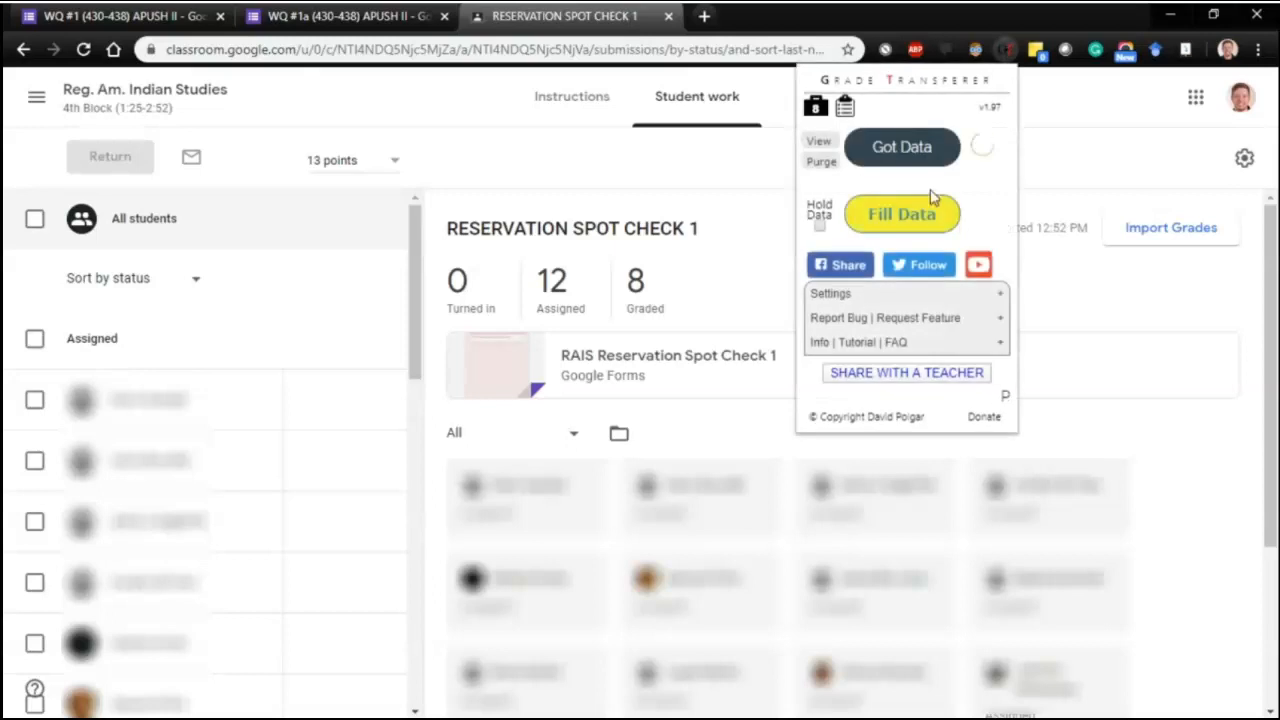
{"action": "left_click", "coordinate": [1090, 150]}
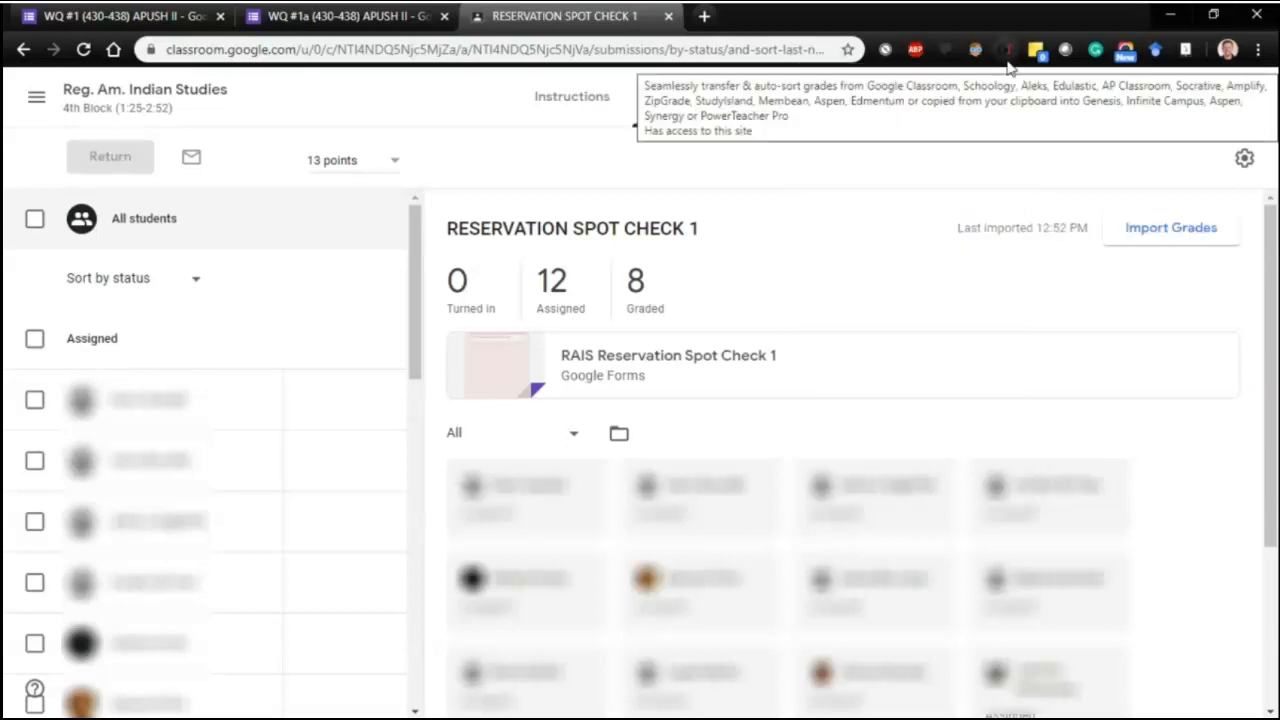
Close Google Classroom and return to the questions of the original WQ #1 (430-438) APUSH II form
{"action": "left_click", "coordinate": [668, 16]}
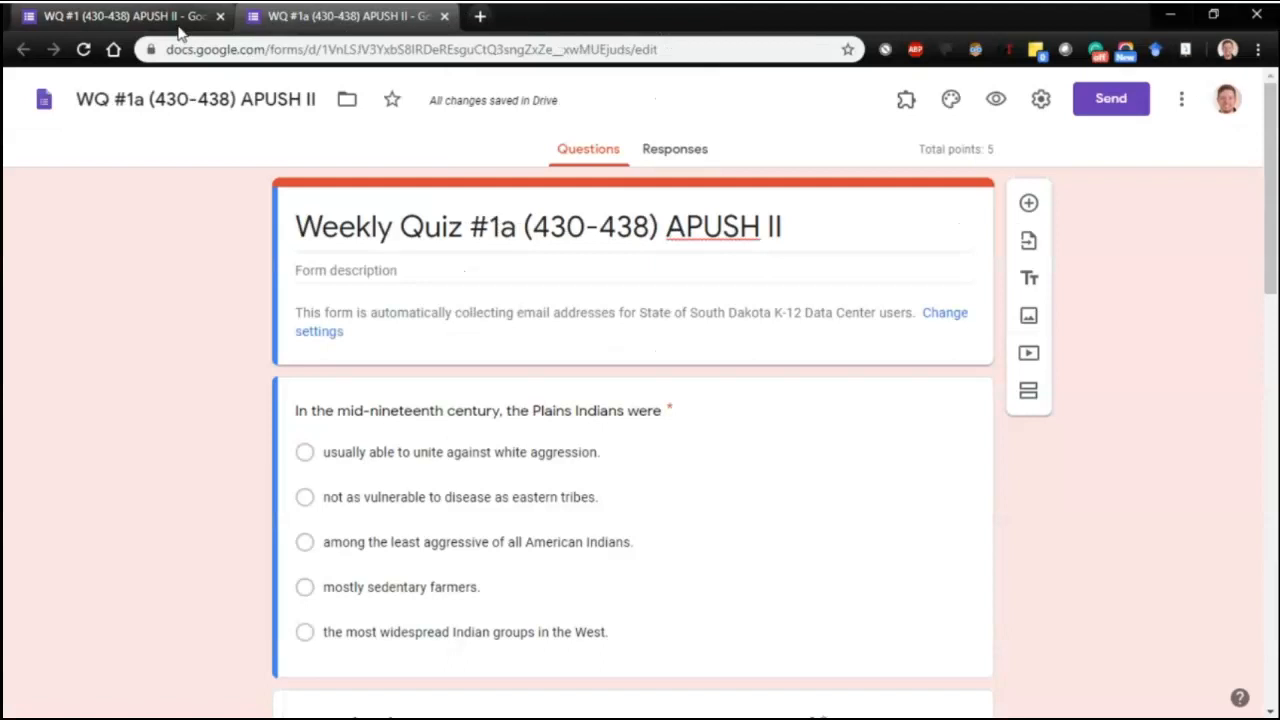
{"action": "left_click", "coordinate": [179, 28]}
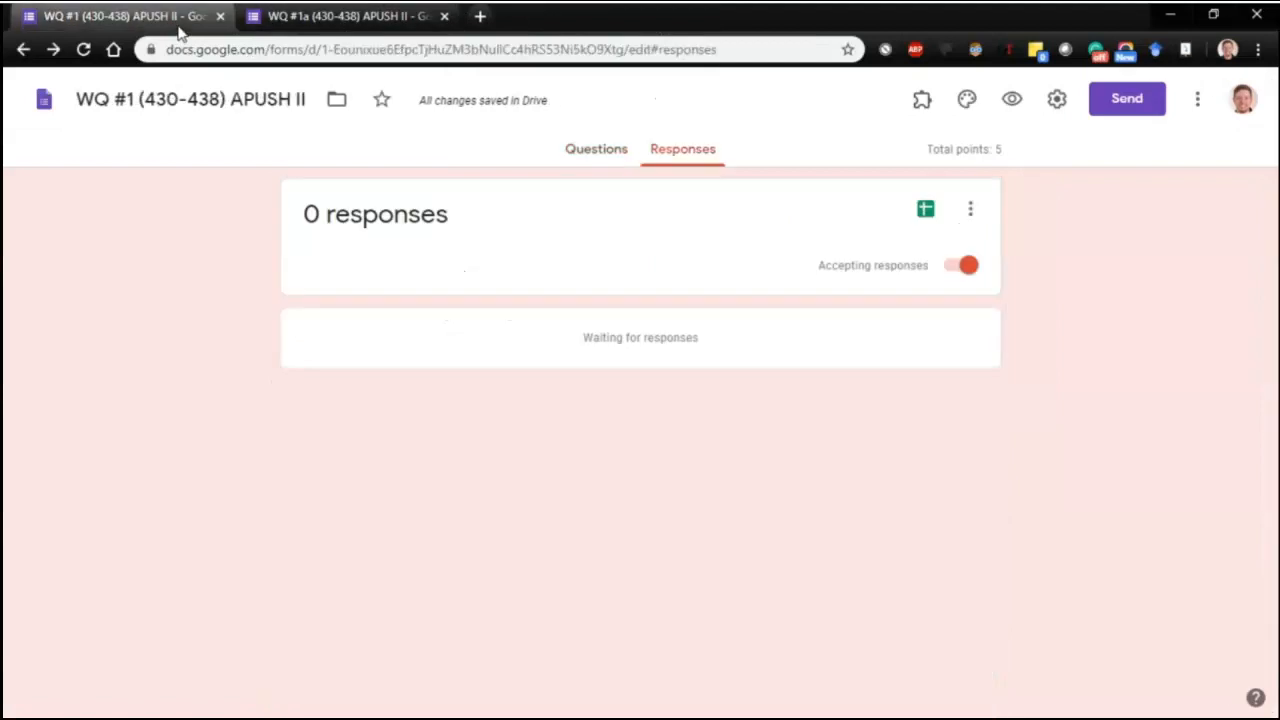
{"action": "left_click", "coordinate": [598, 151]}
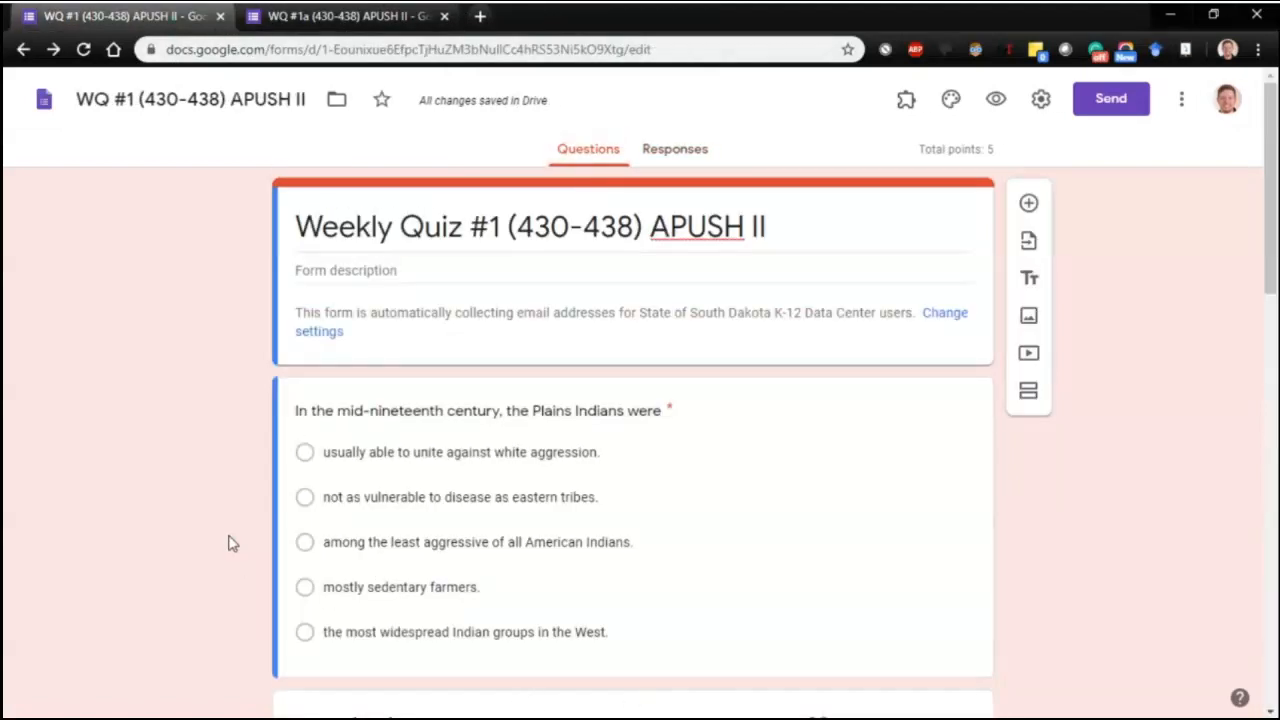